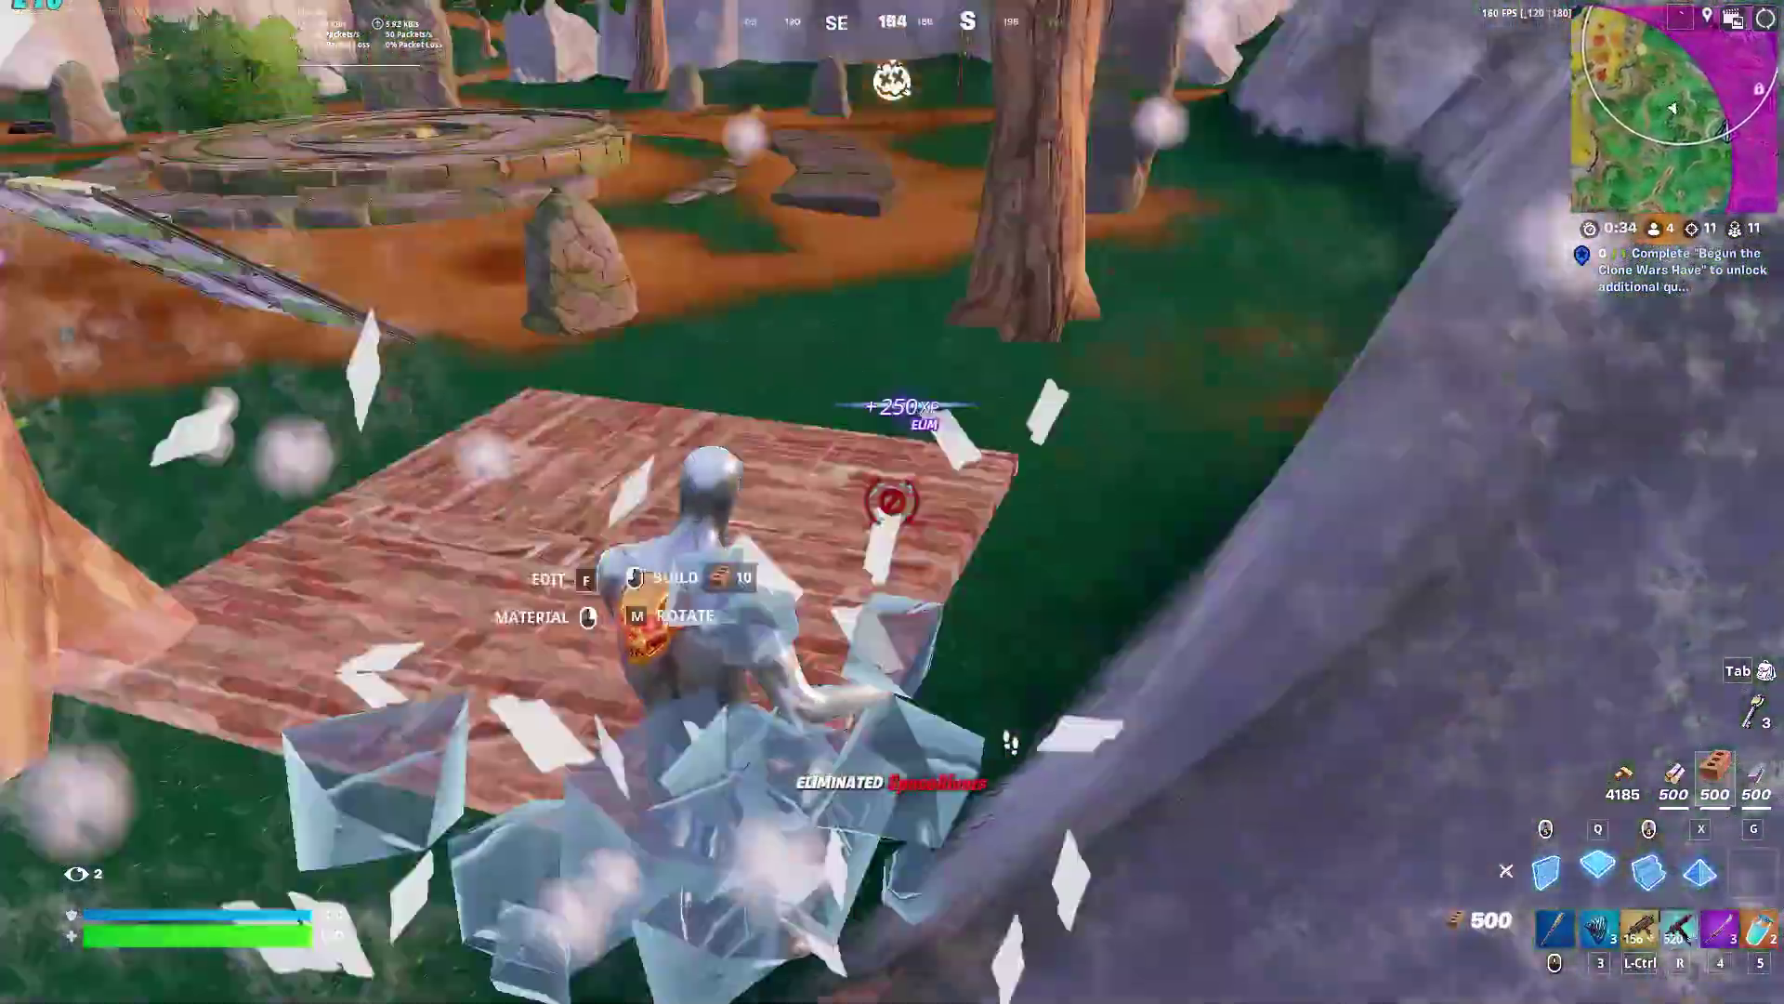
- Switch to the Enhanced Havoc Shotgun and eliminate the last enemy to end the match
{"action": "key", "text": "ctrl"}
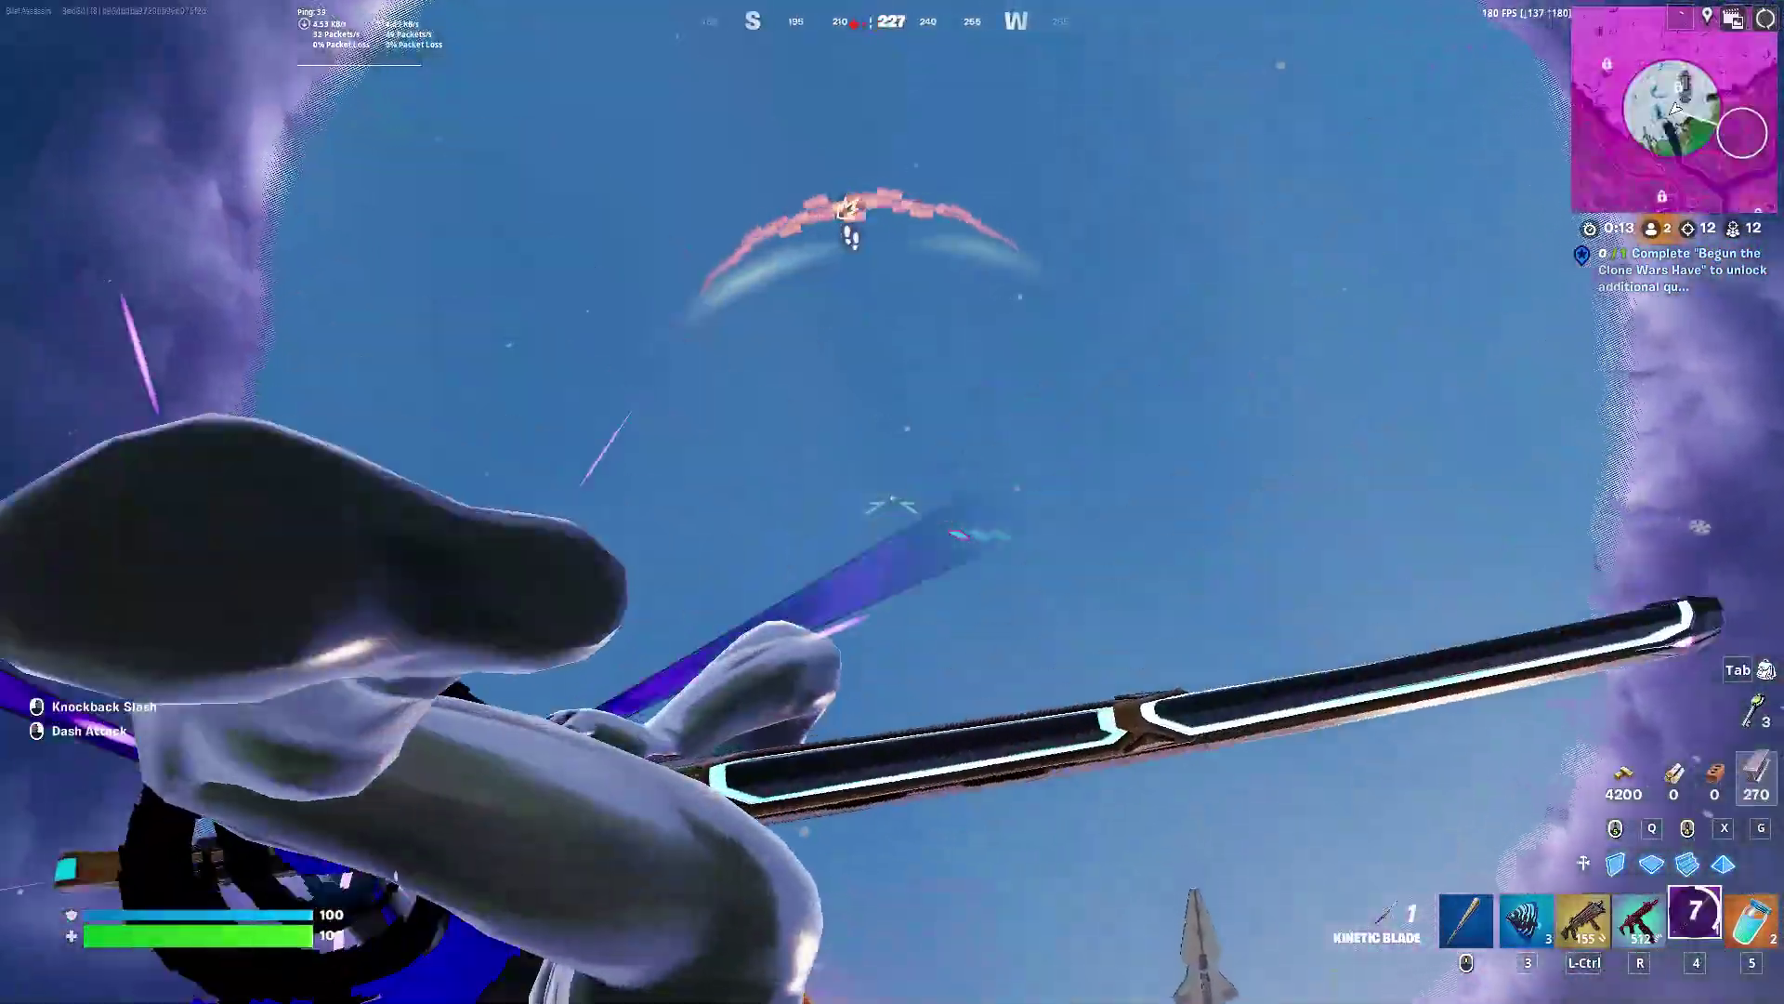
{"action": "key", "text": "ctrl"}
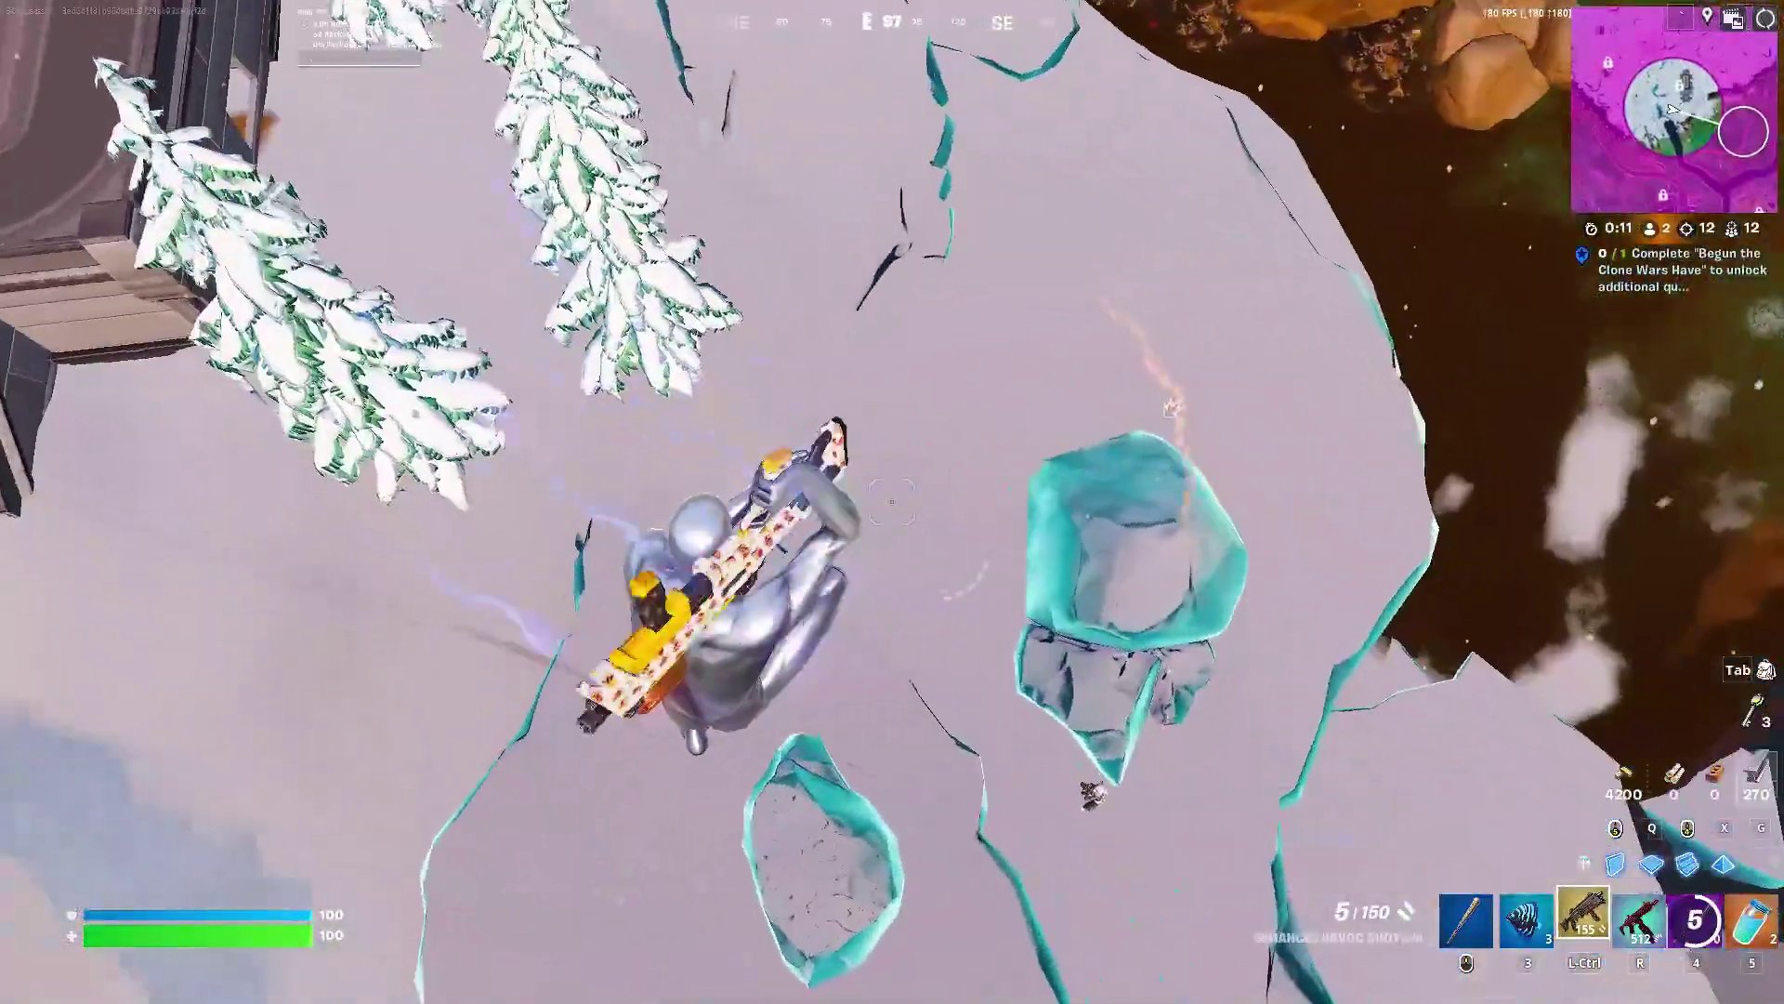
{"action": "left_click", "coordinate": [892, 502]}
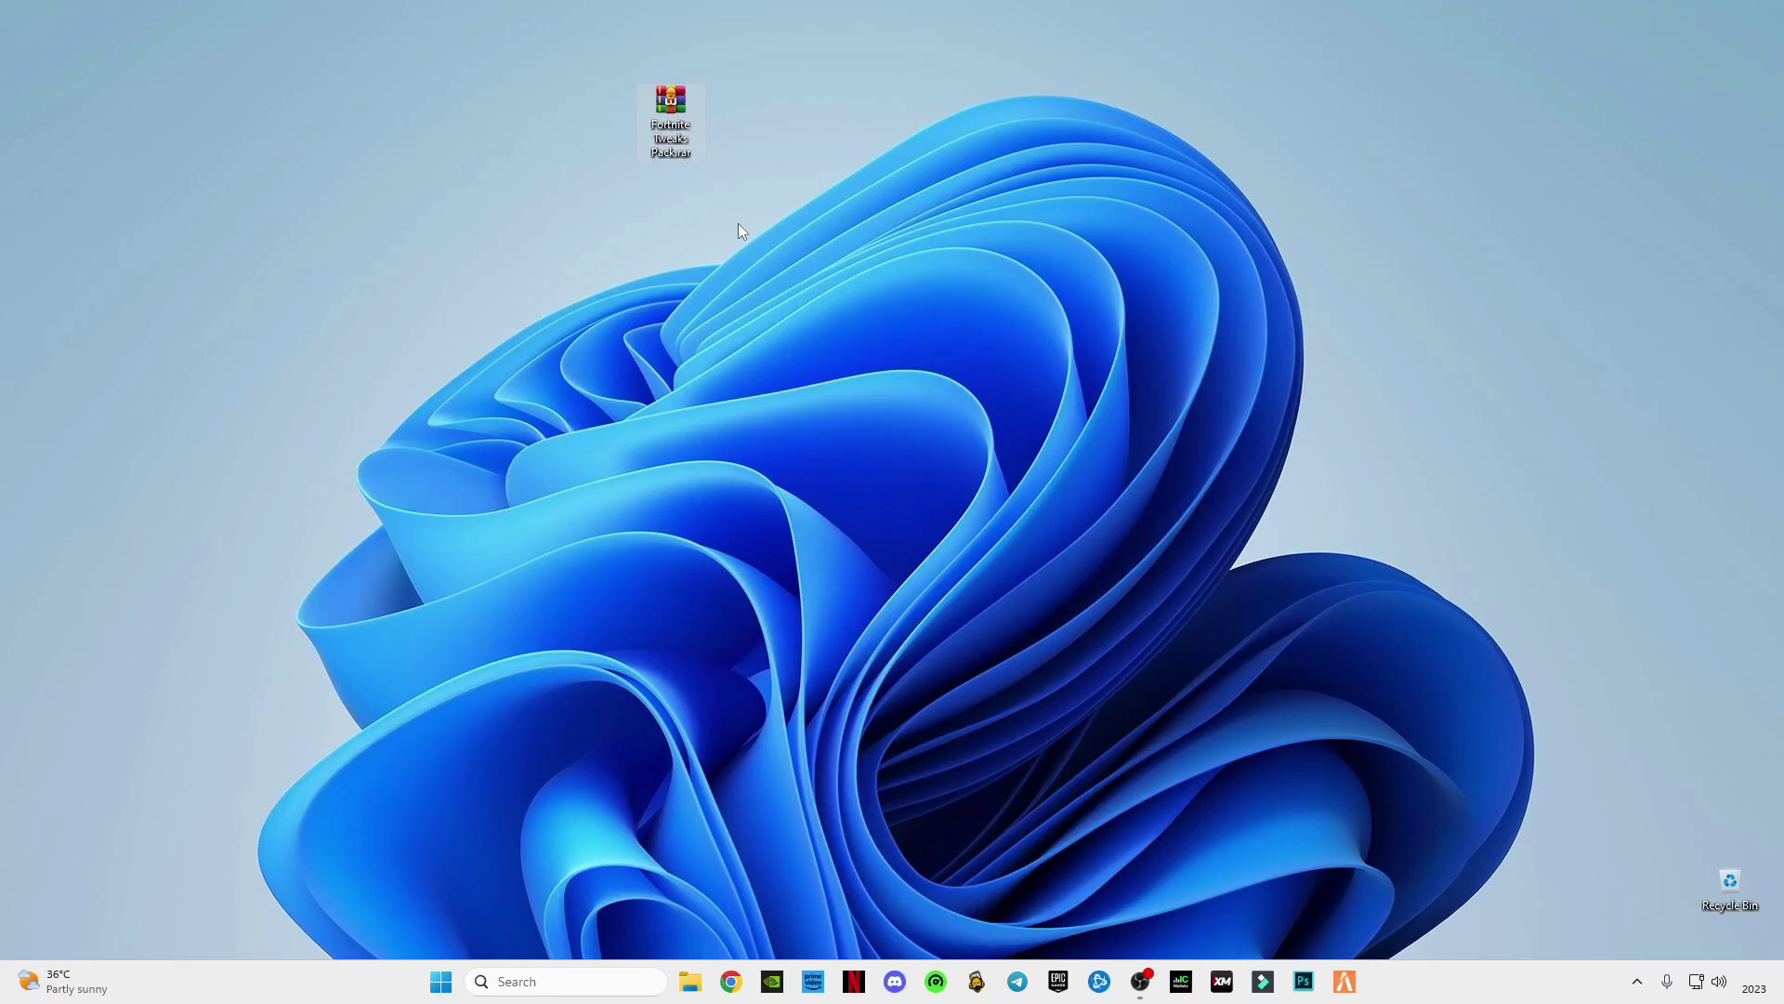
- Extract Fortnite Tweaks Pack.rar onto the desktop with Extract Here
{"action": "right_click", "coordinate": [712, 156]}
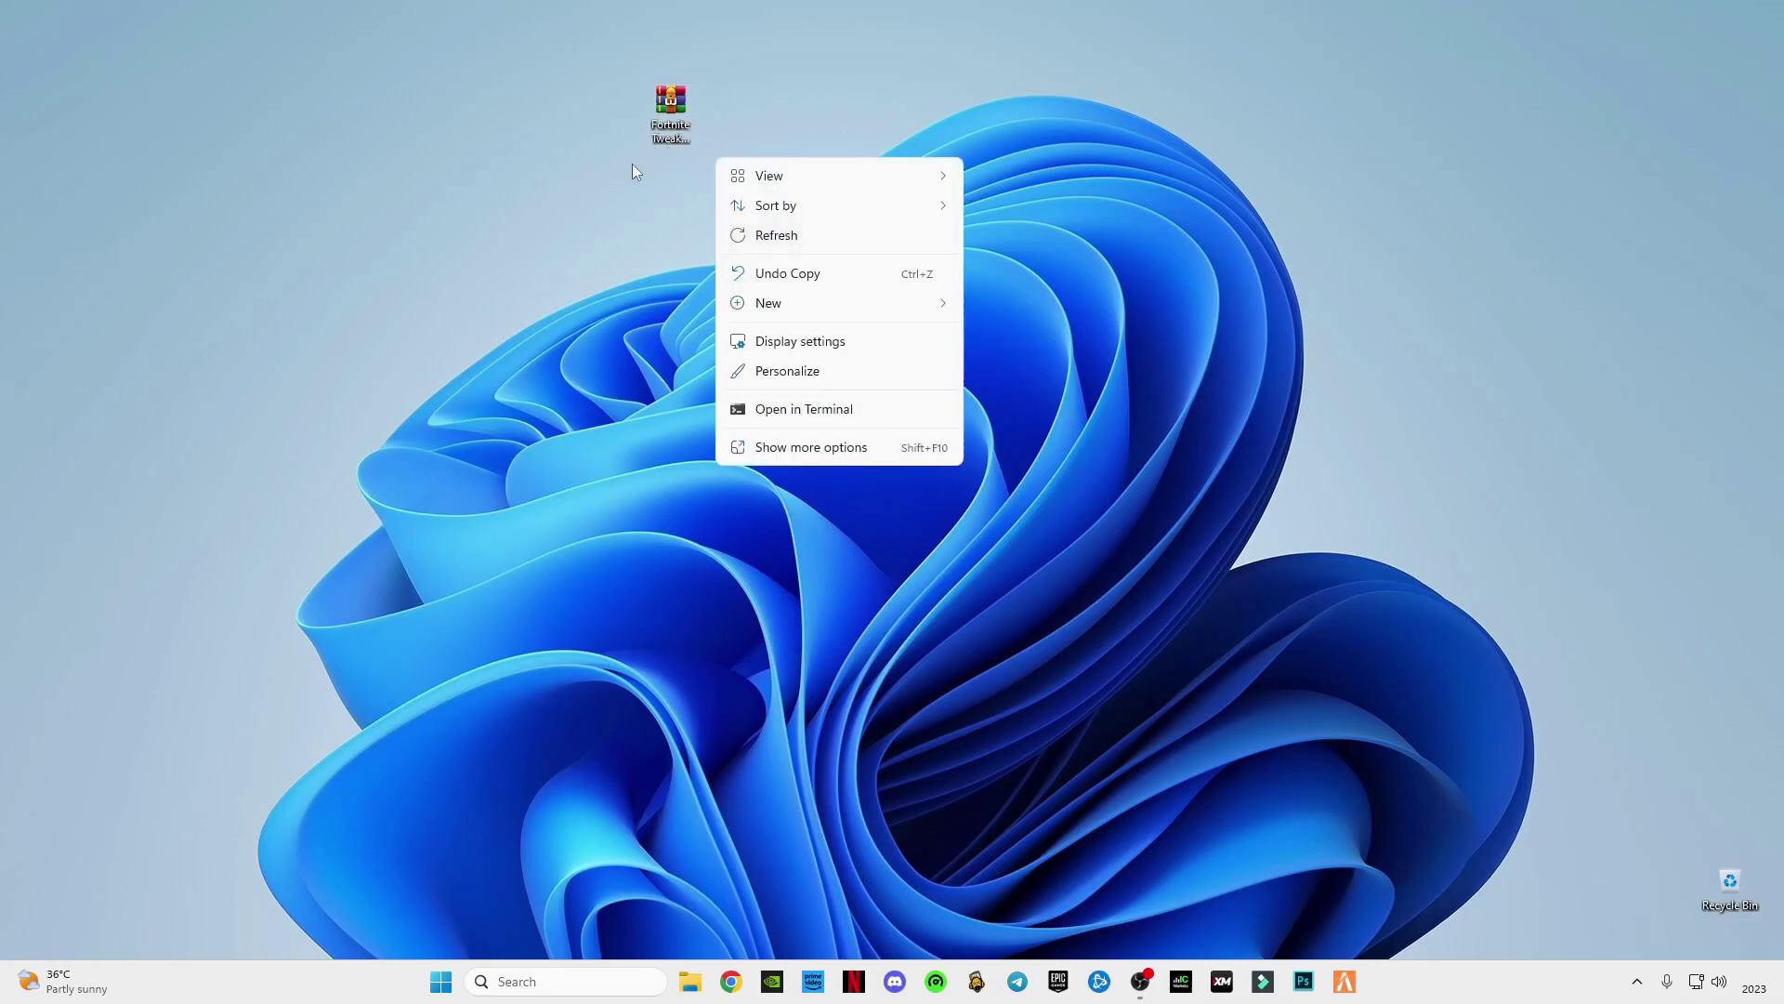
{"action": "right_click", "coordinate": [671, 115]}
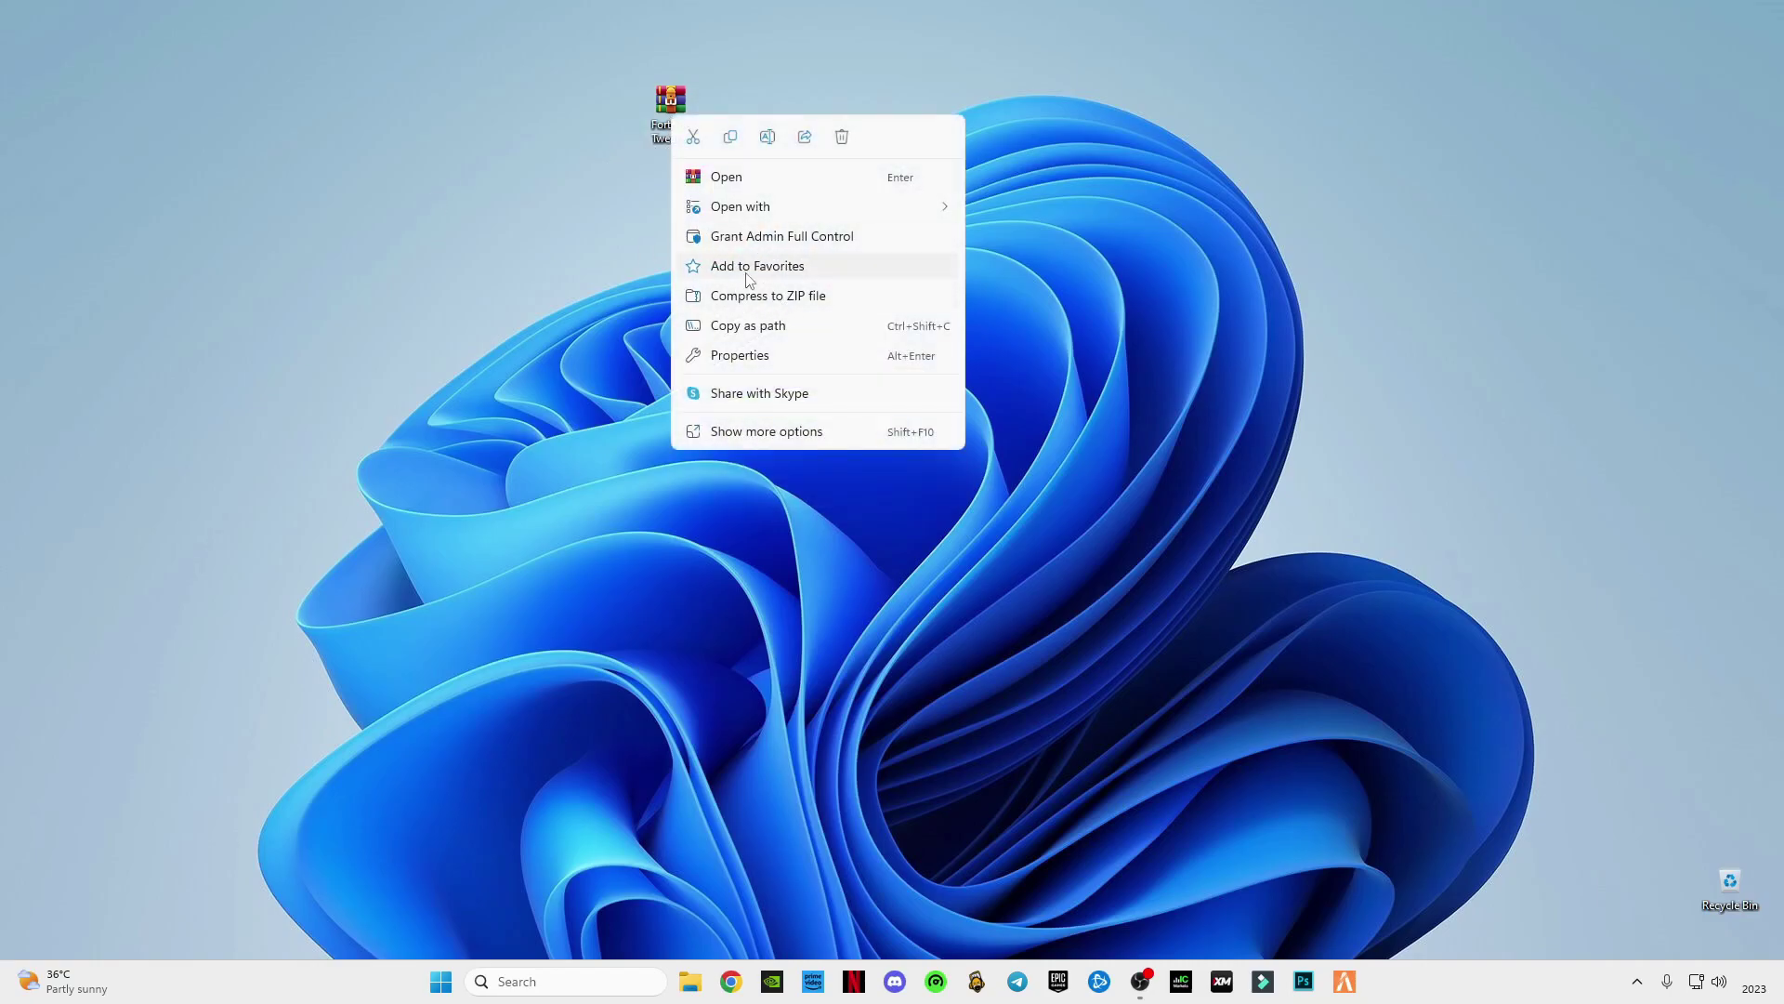
{"action": "left_click", "coordinate": [753, 433]}
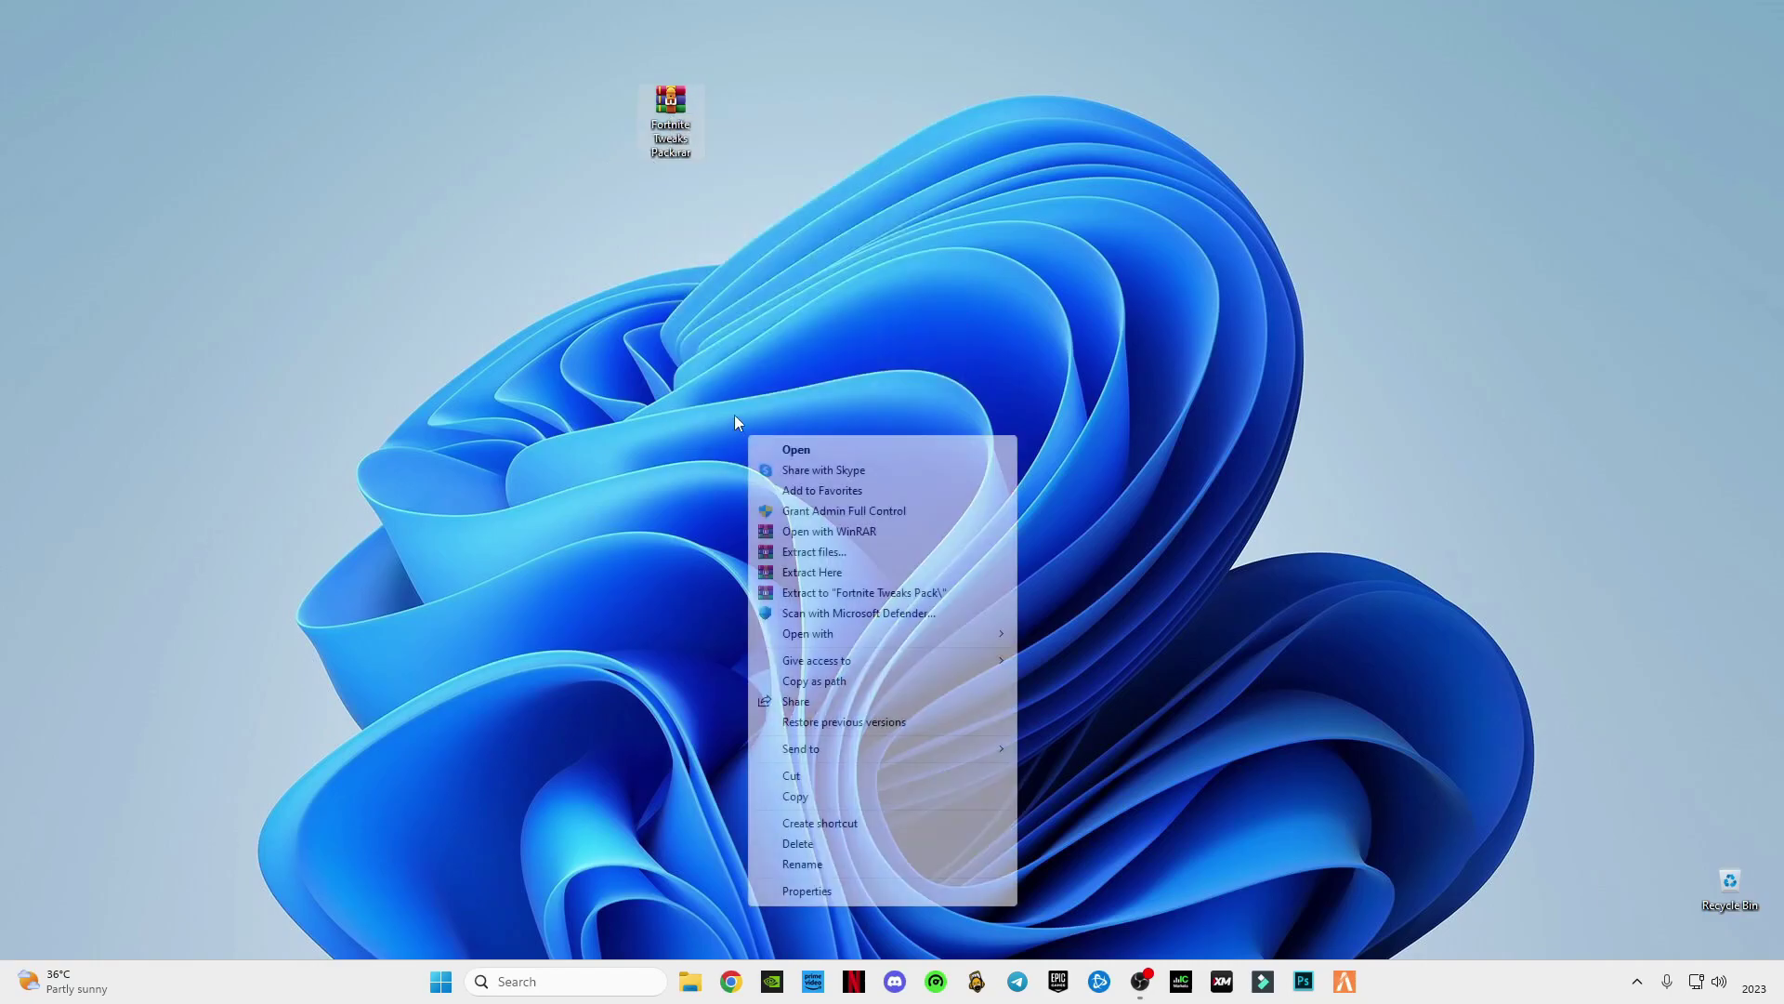
{"action": "left_click", "coordinate": [815, 575]}
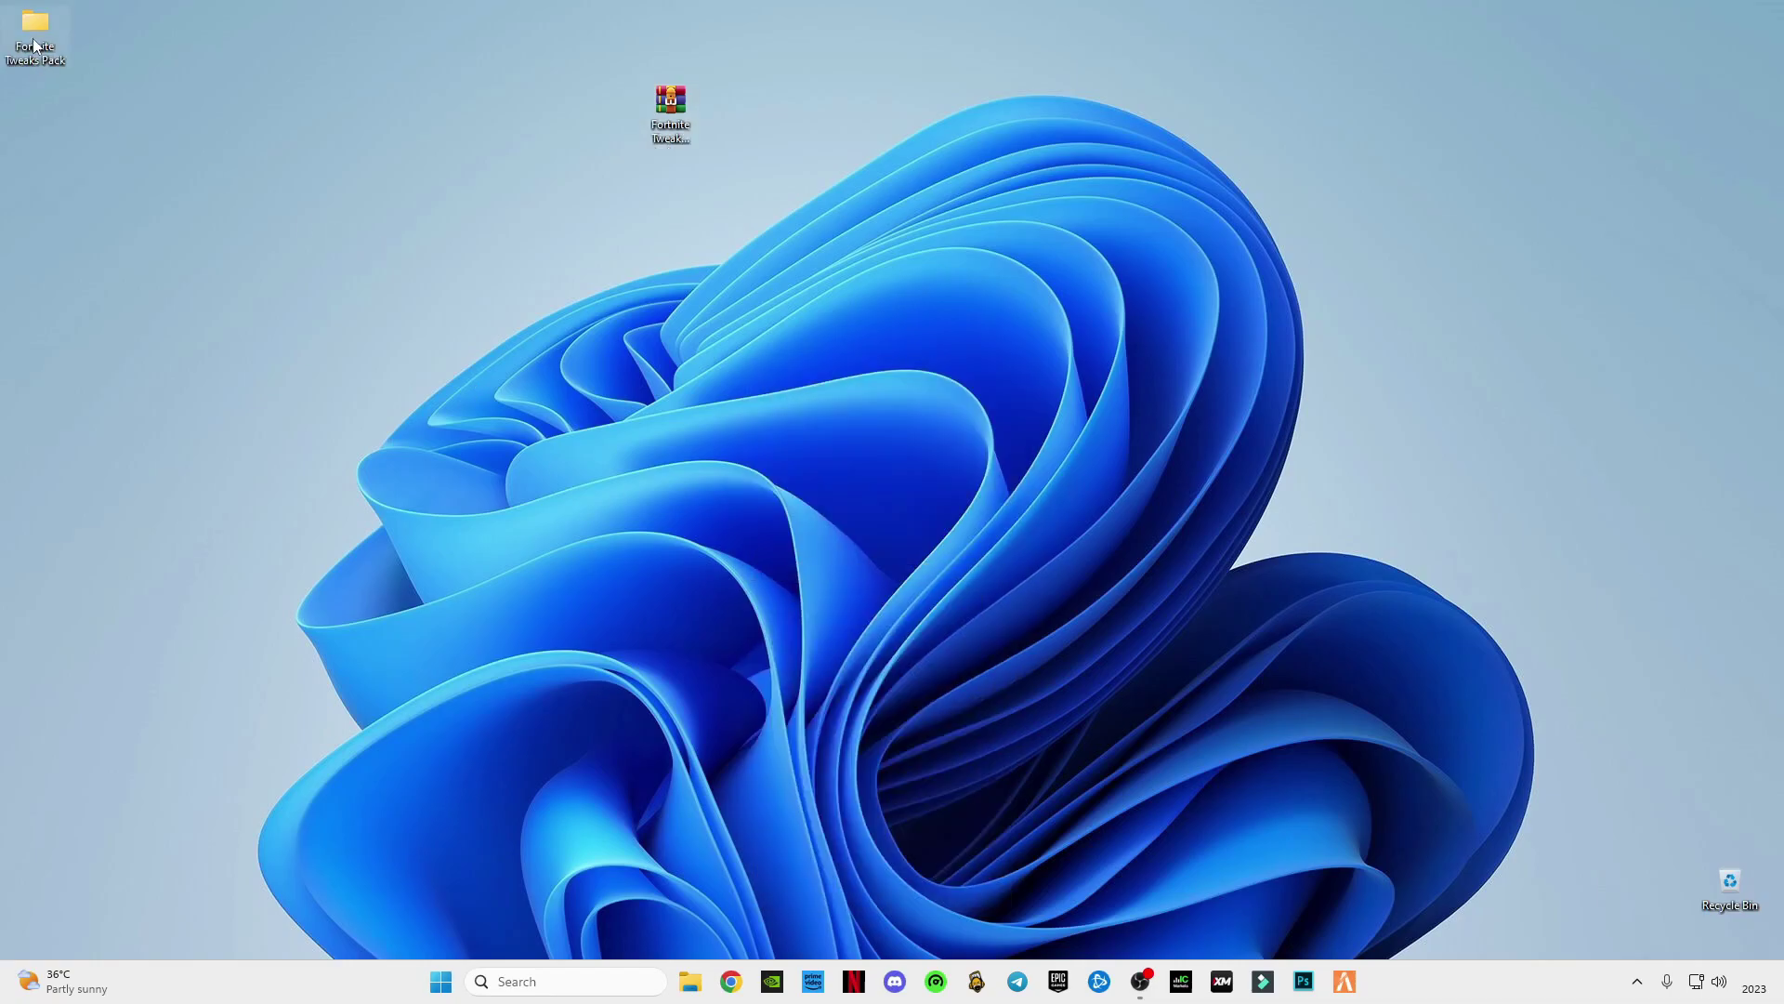
- Open CMD Command.txt from the pack's Commands folder to view the powercfg command
{"action": "double_click", "coordinate": [35, 32]}
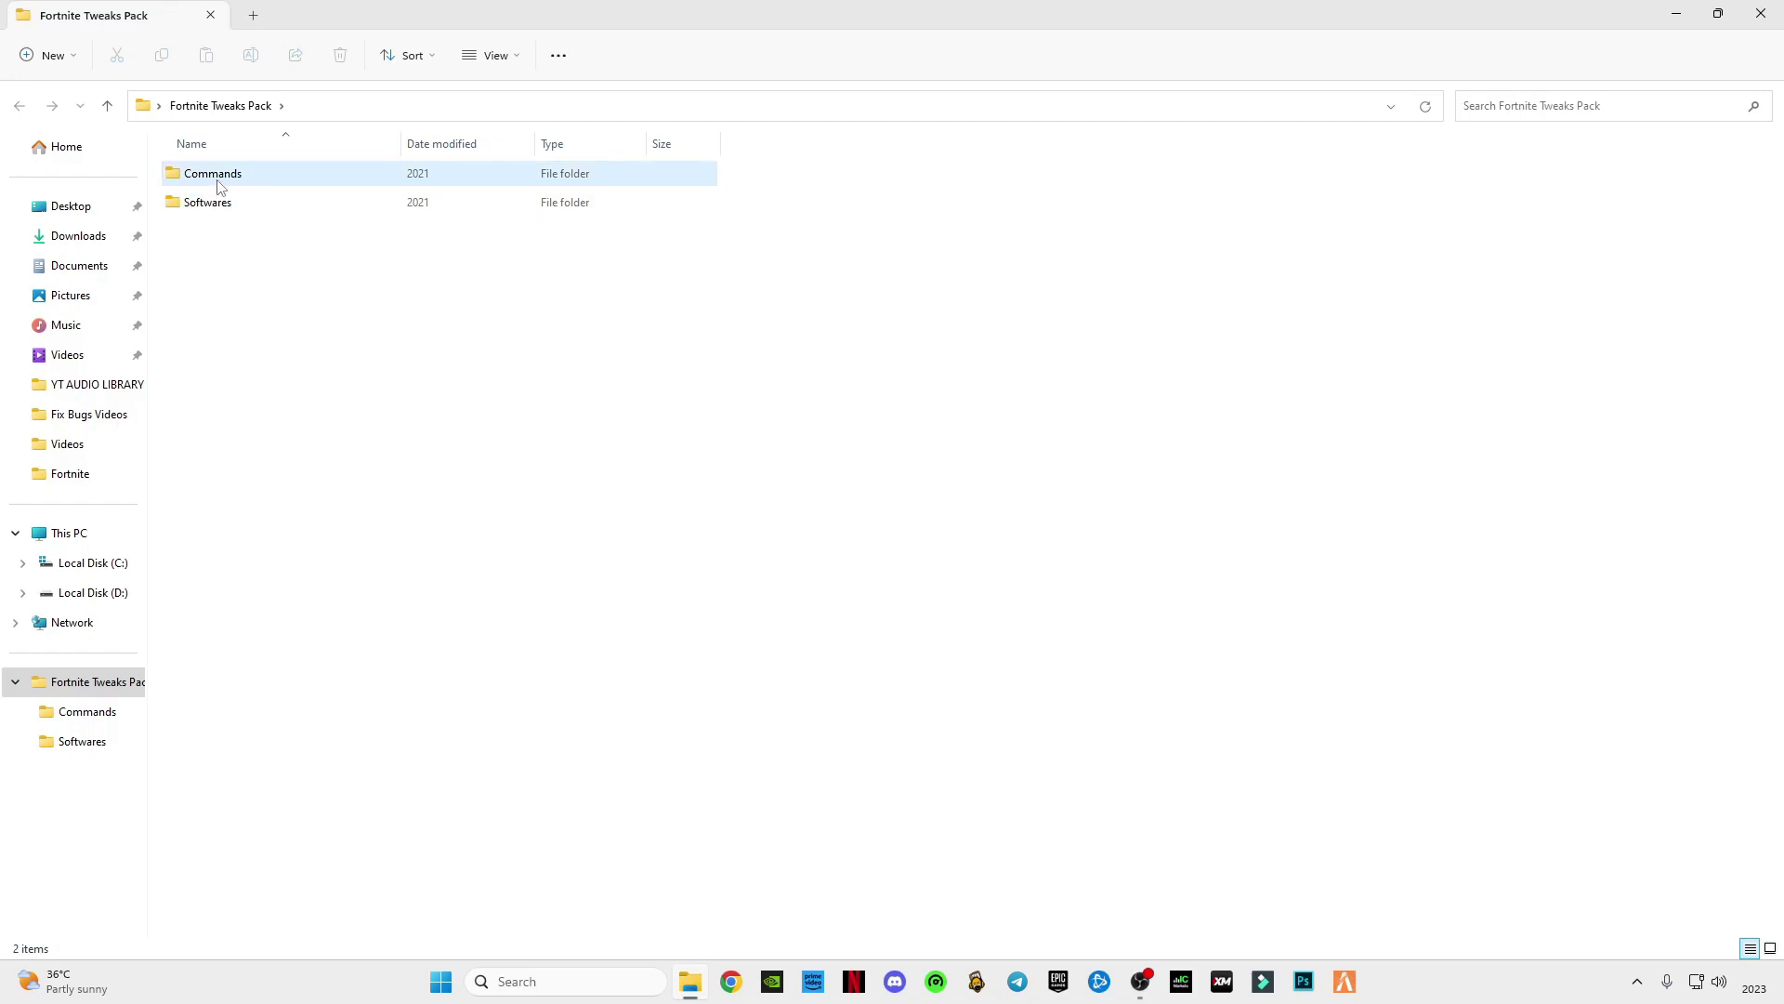
{"action": "double_click", "coordinate": [221, 185]}
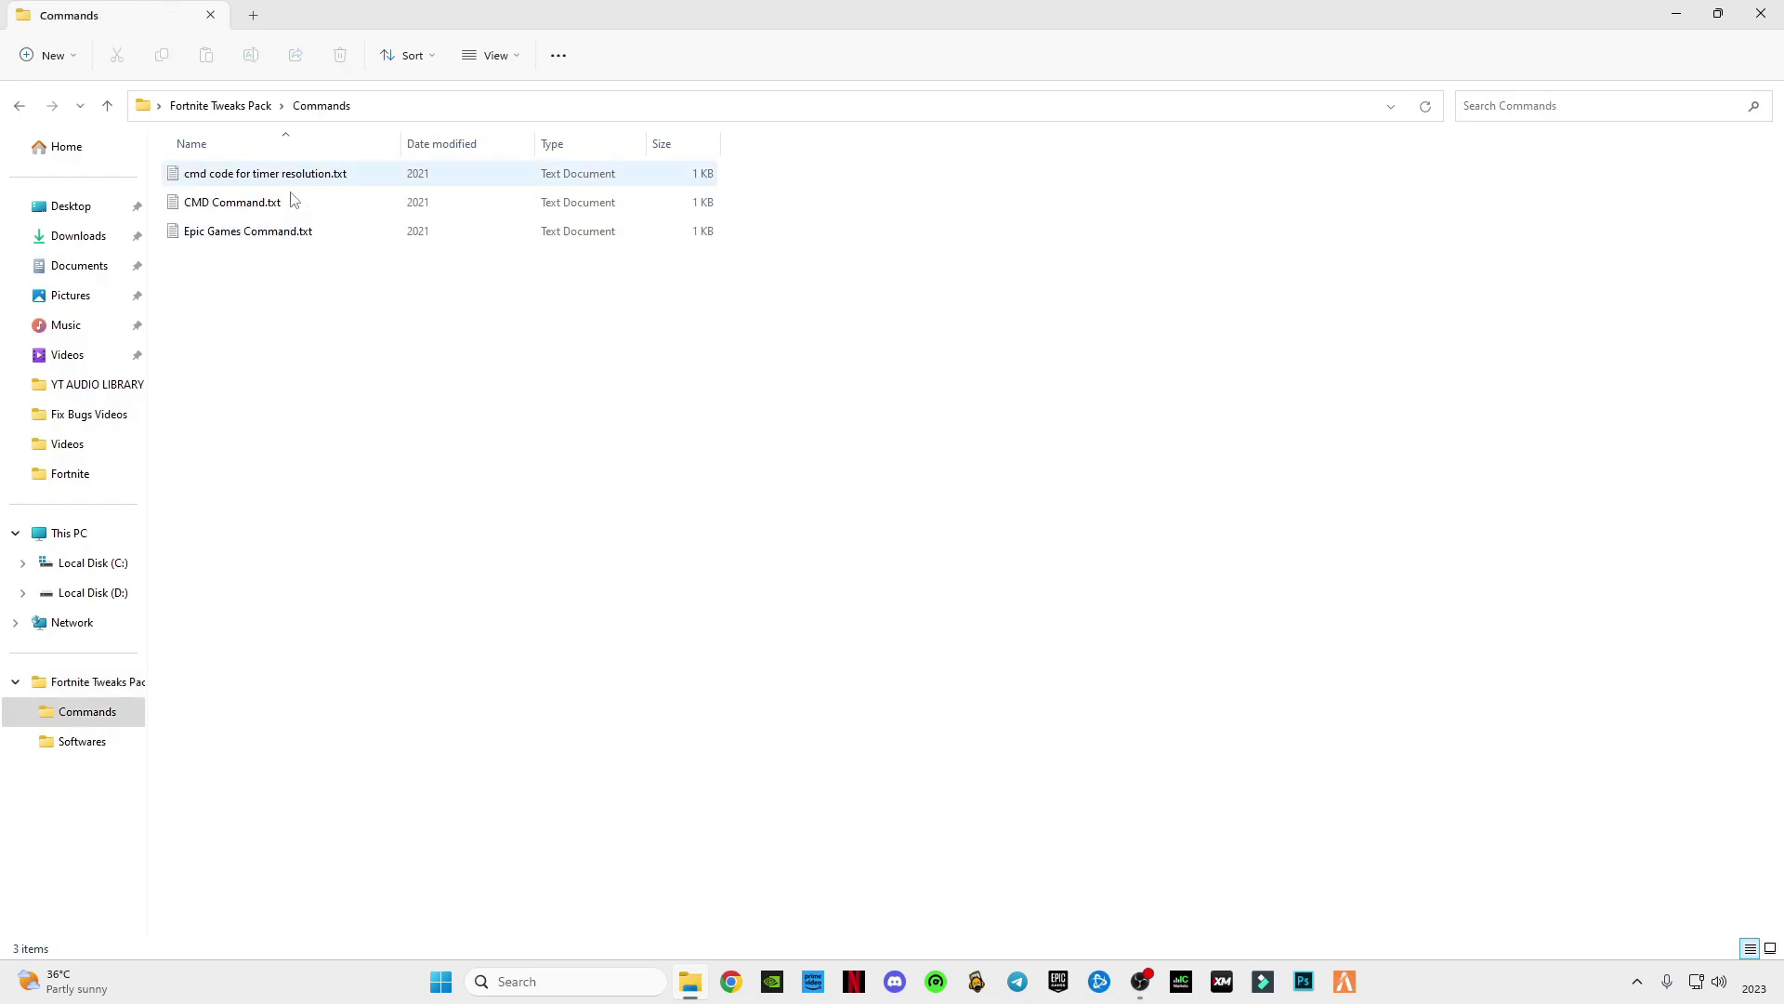
{"action": "double_click", "coordinate": [235, 204]}
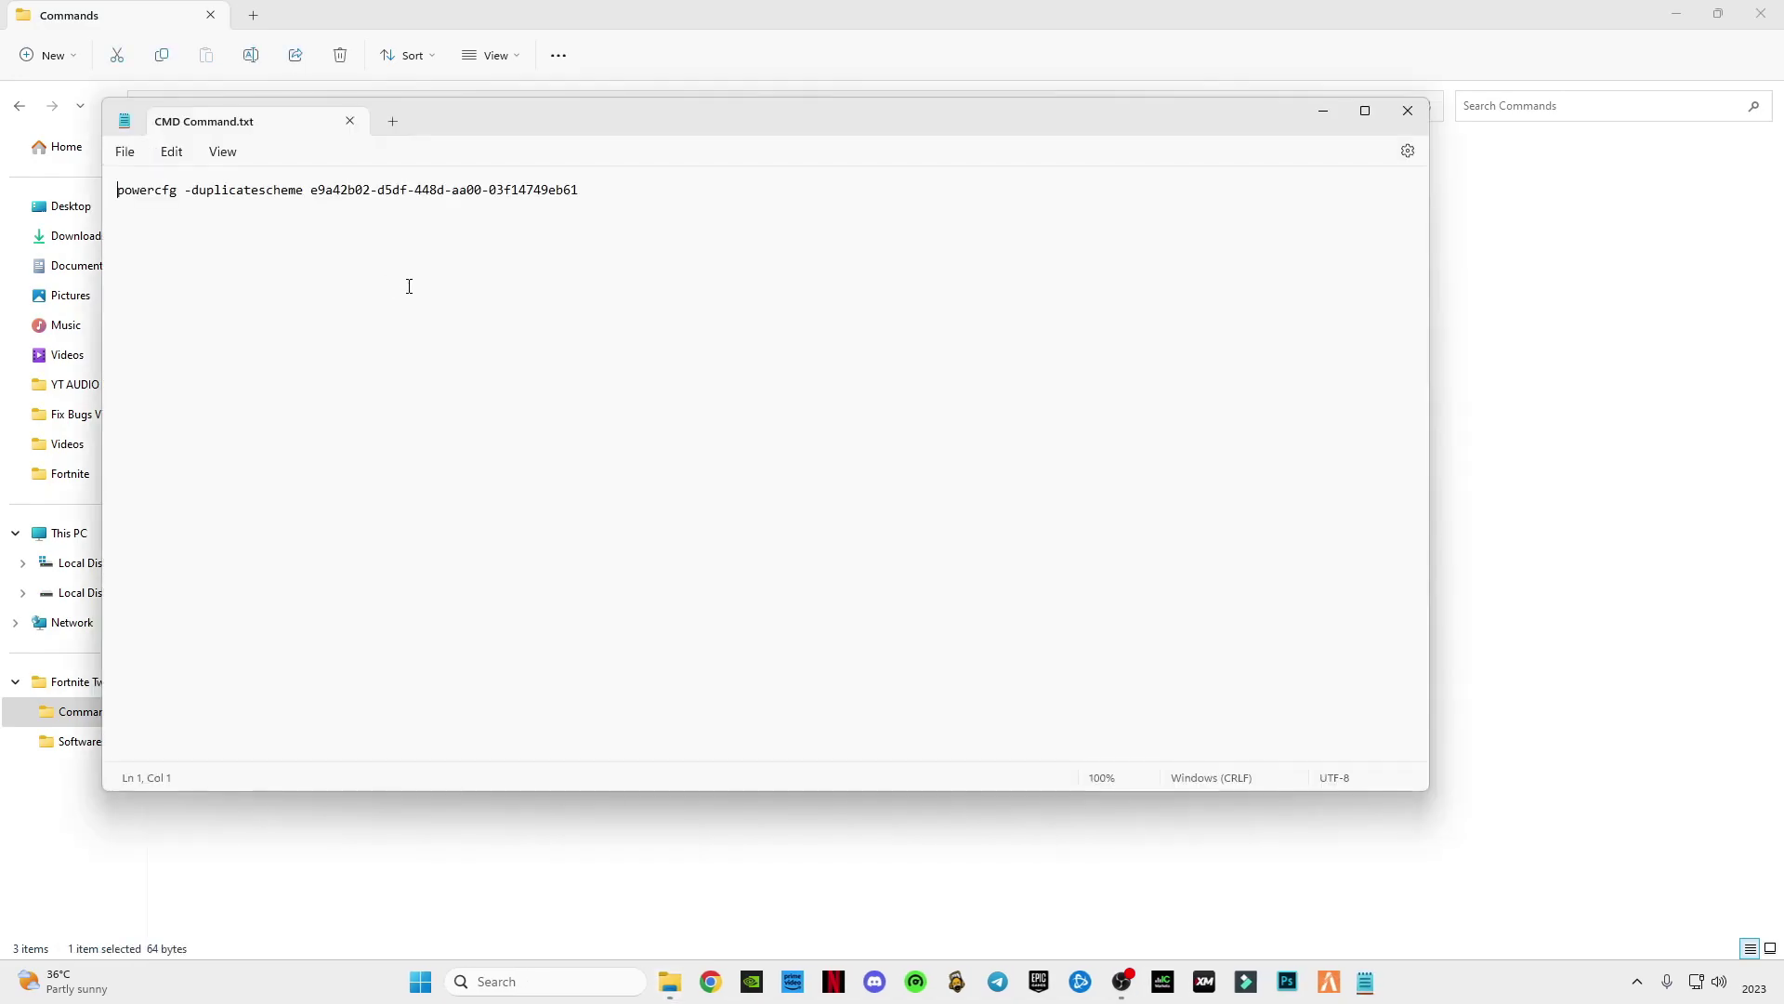
- Launch Command Prompt as administrator from a cmd search
{"action": "left_click", "coordinate": [548, 978]}
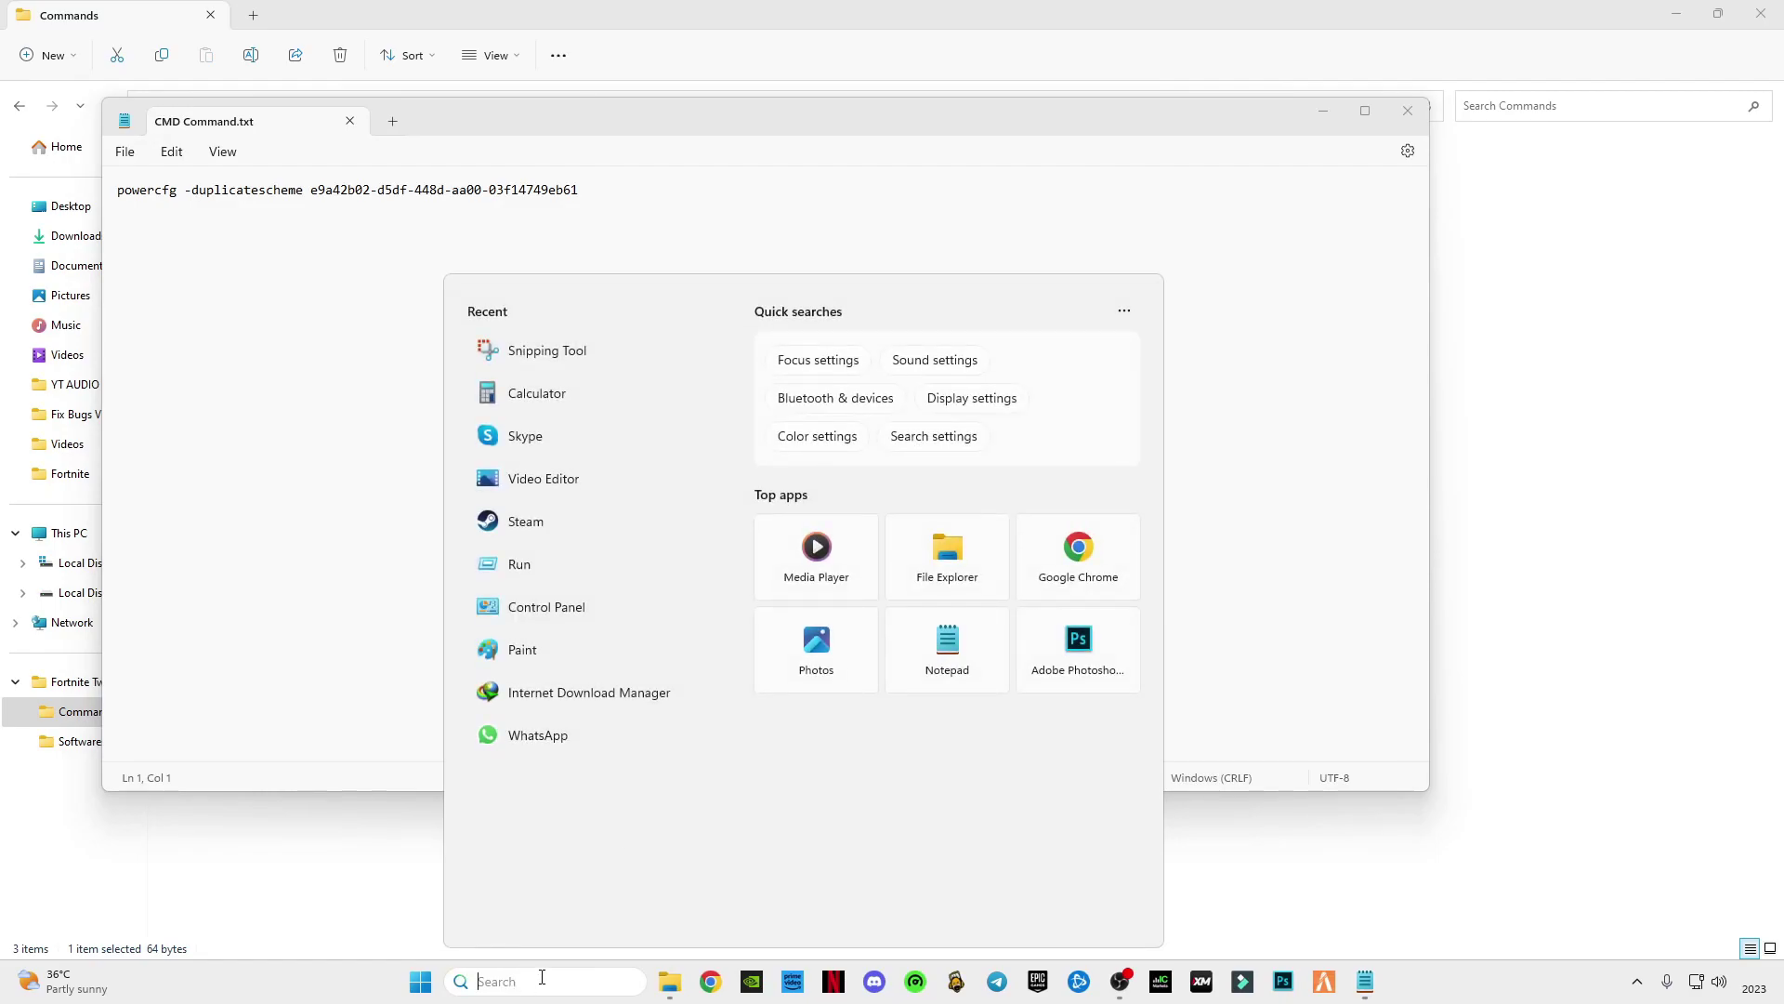
{"action": "type", "text": "cmd"}
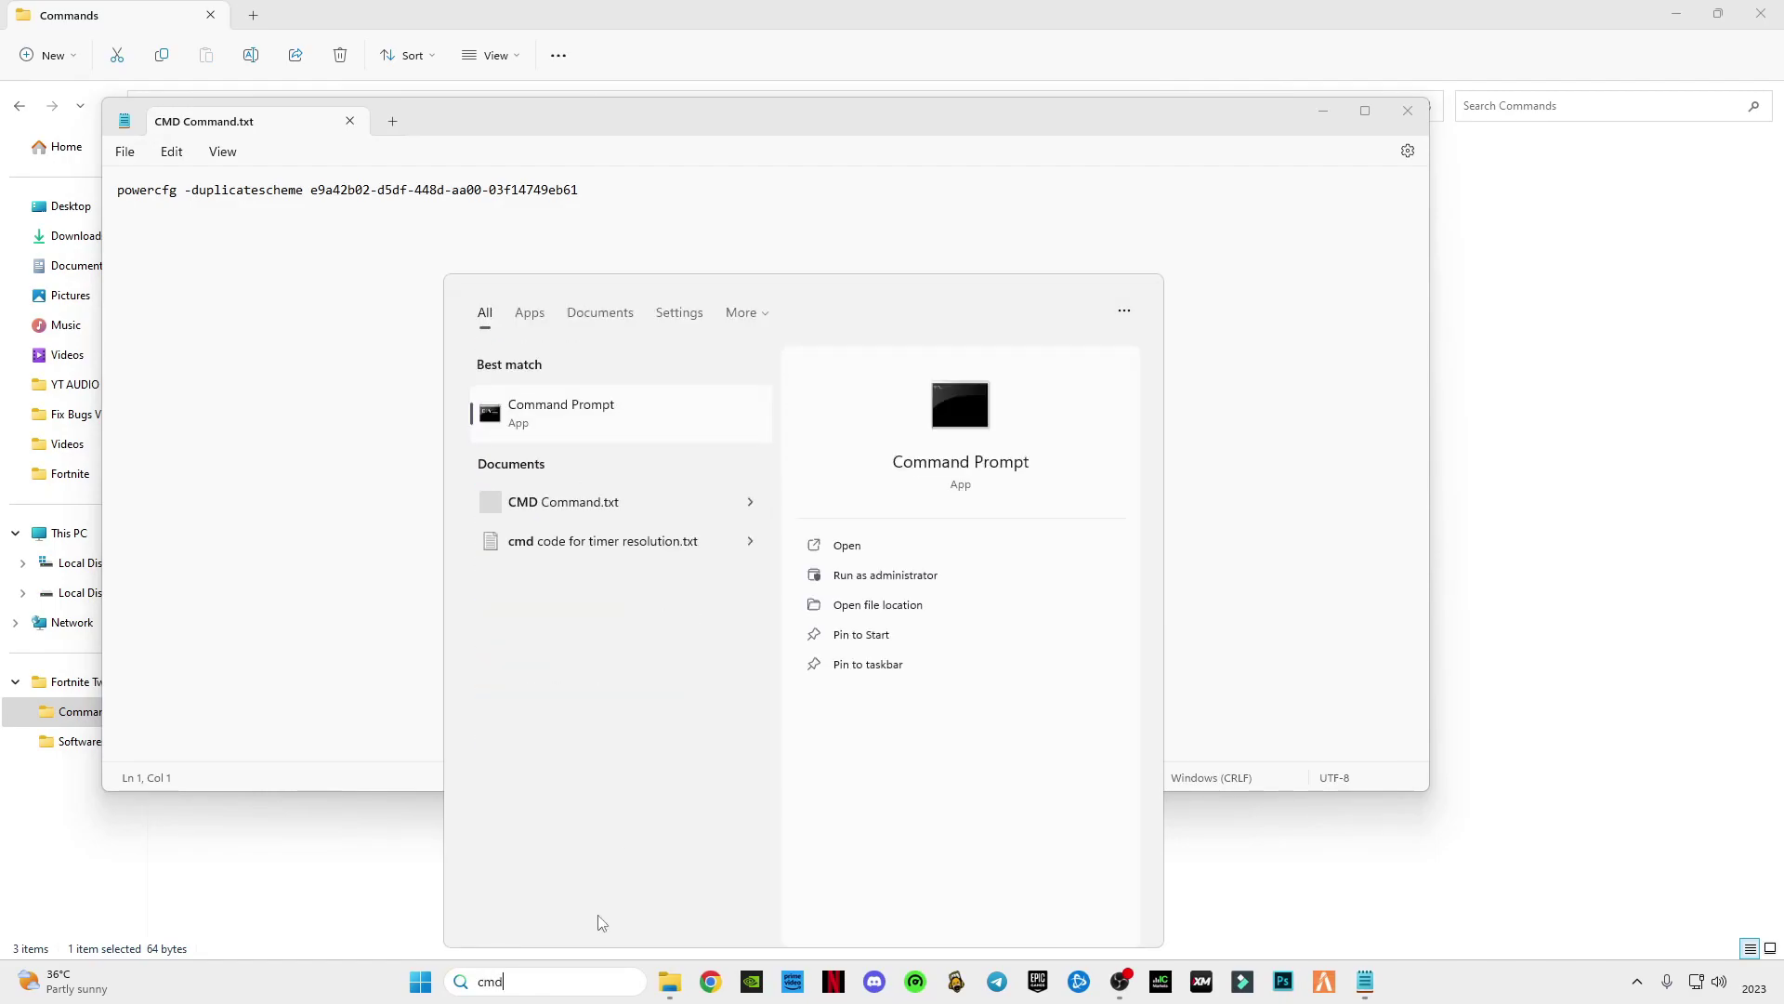
{"action": "right_click", "coordinate": [585, 407]}
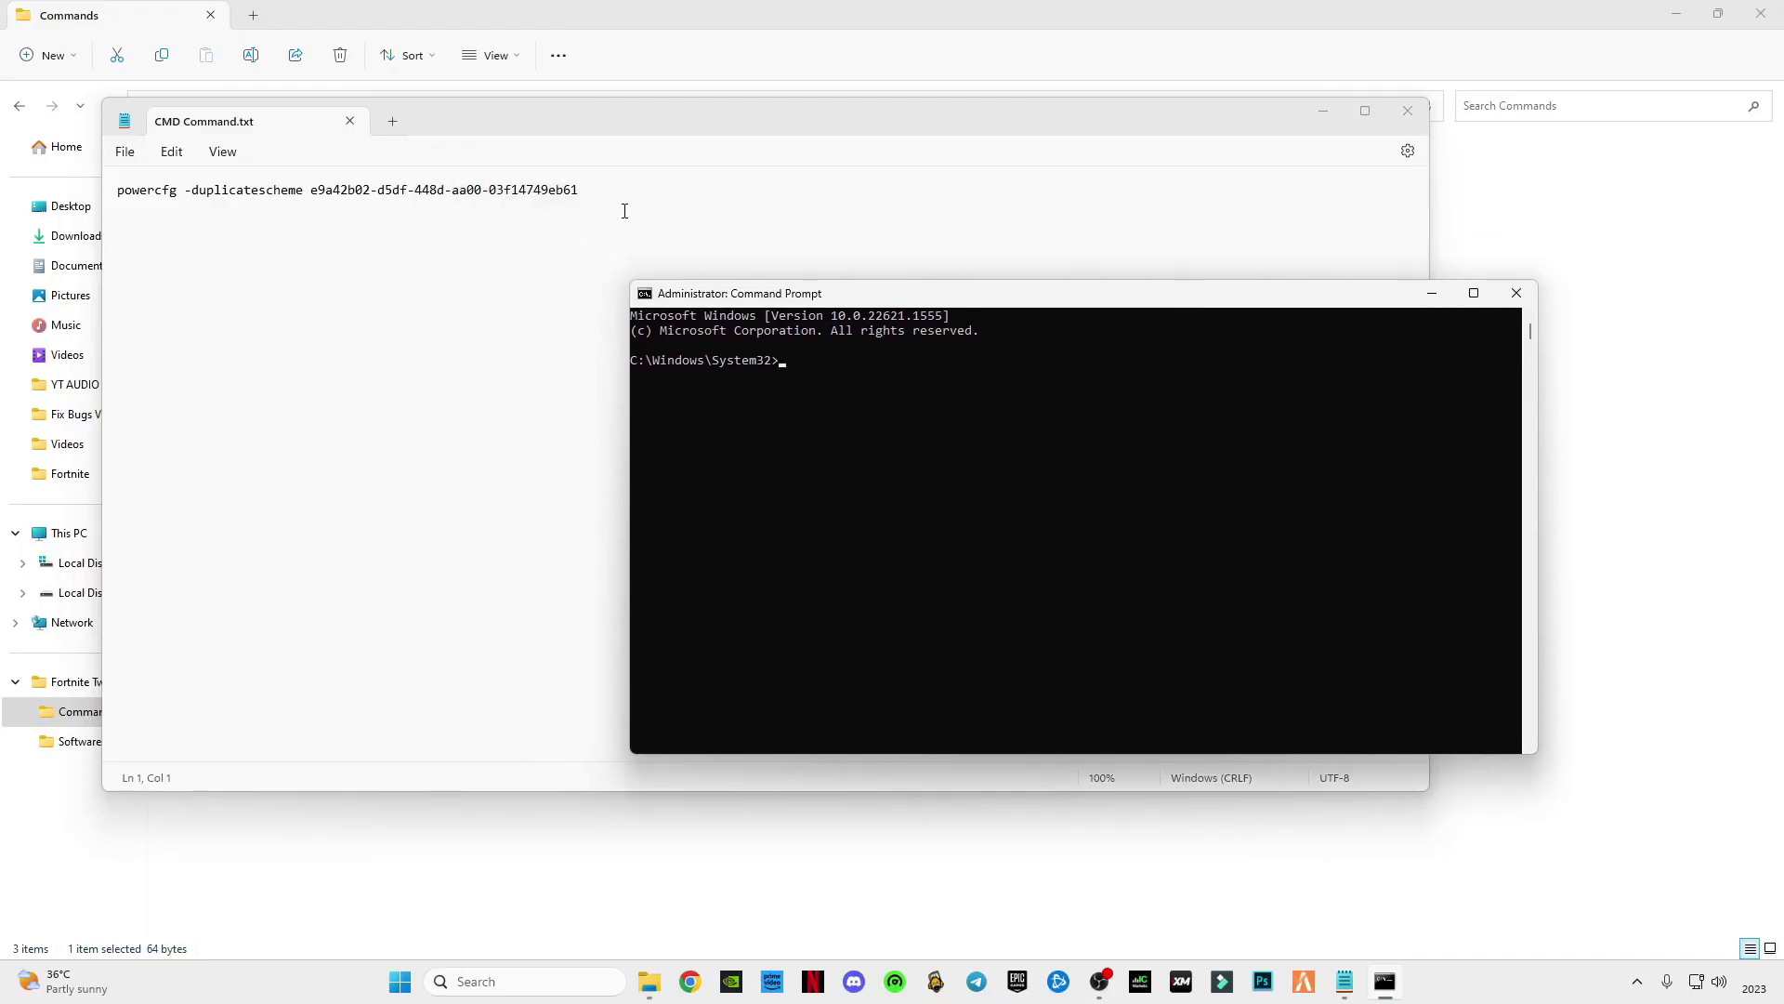
- Copy the powercfg command and run it in the admin console to duplicate Ultimate Performance
{"action": "left_click", "coordinate": [621, 197]}
{"action": "key", "text": "ctrl+a"}
{"action": "key", "text": "super+c"}
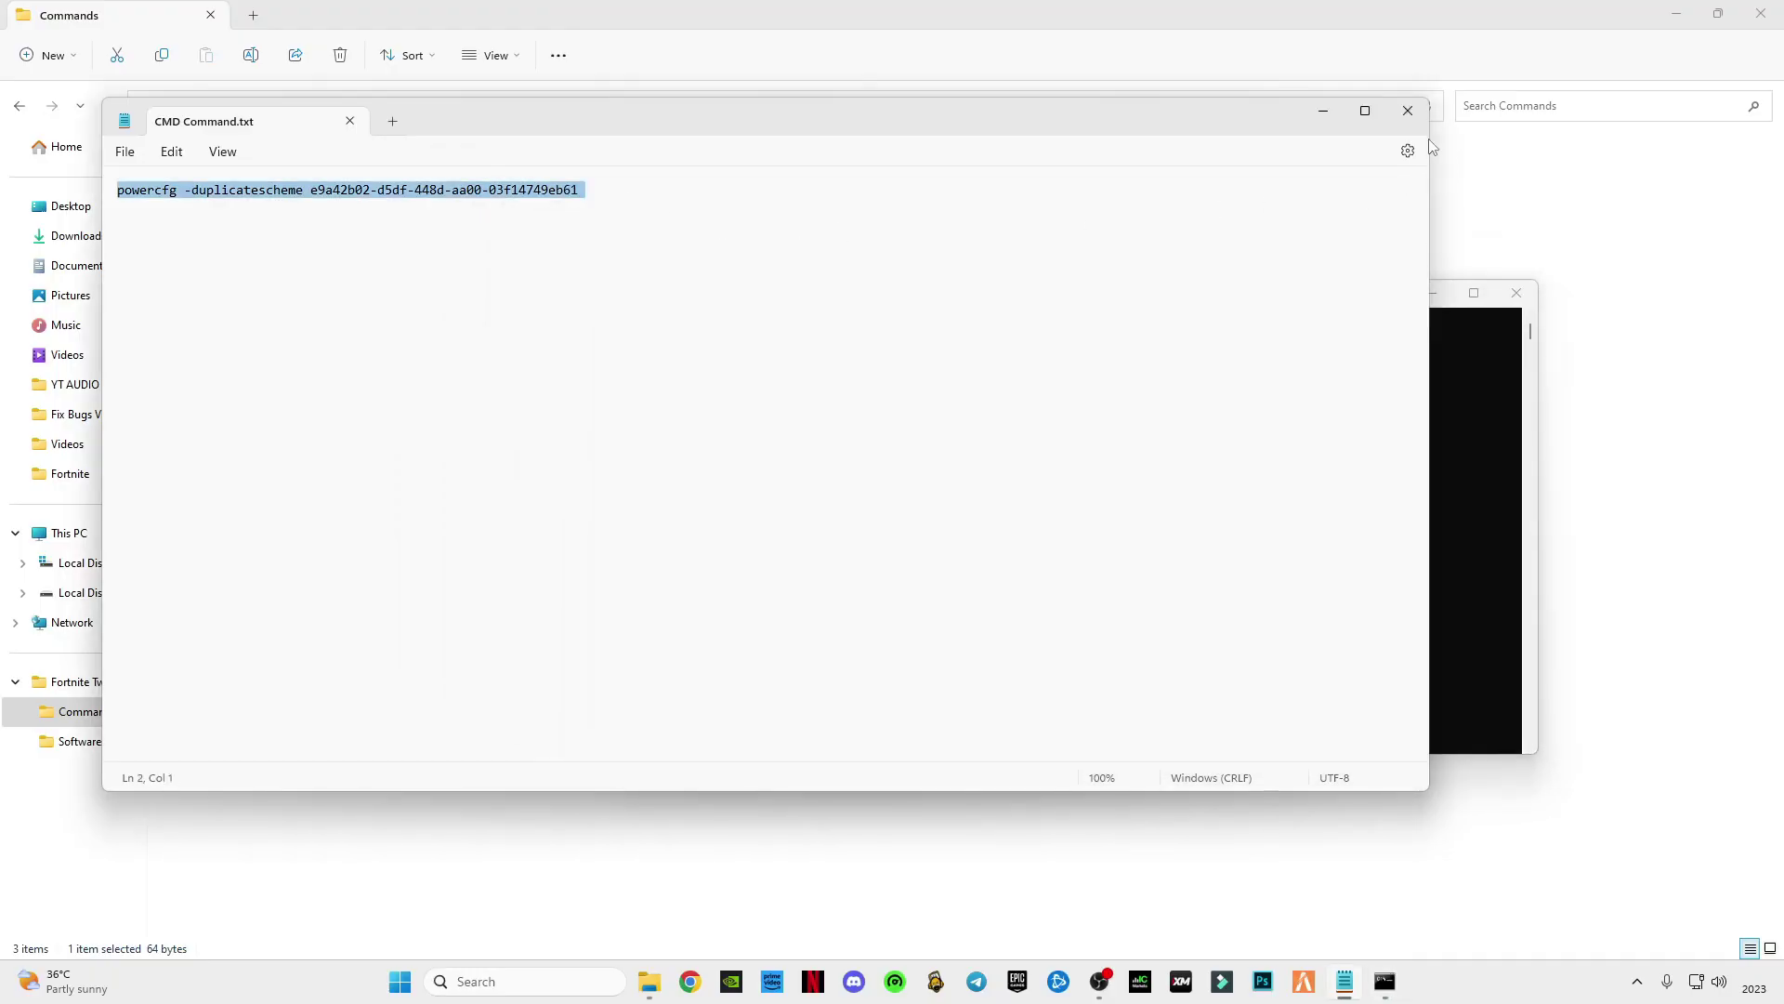
{"action": "left_click", "coordinate": [1408, 111]}
{"action": "left_click", "coordinate": [836, 364]}
{"action": "right_click", "coordinate": [914, 435]}
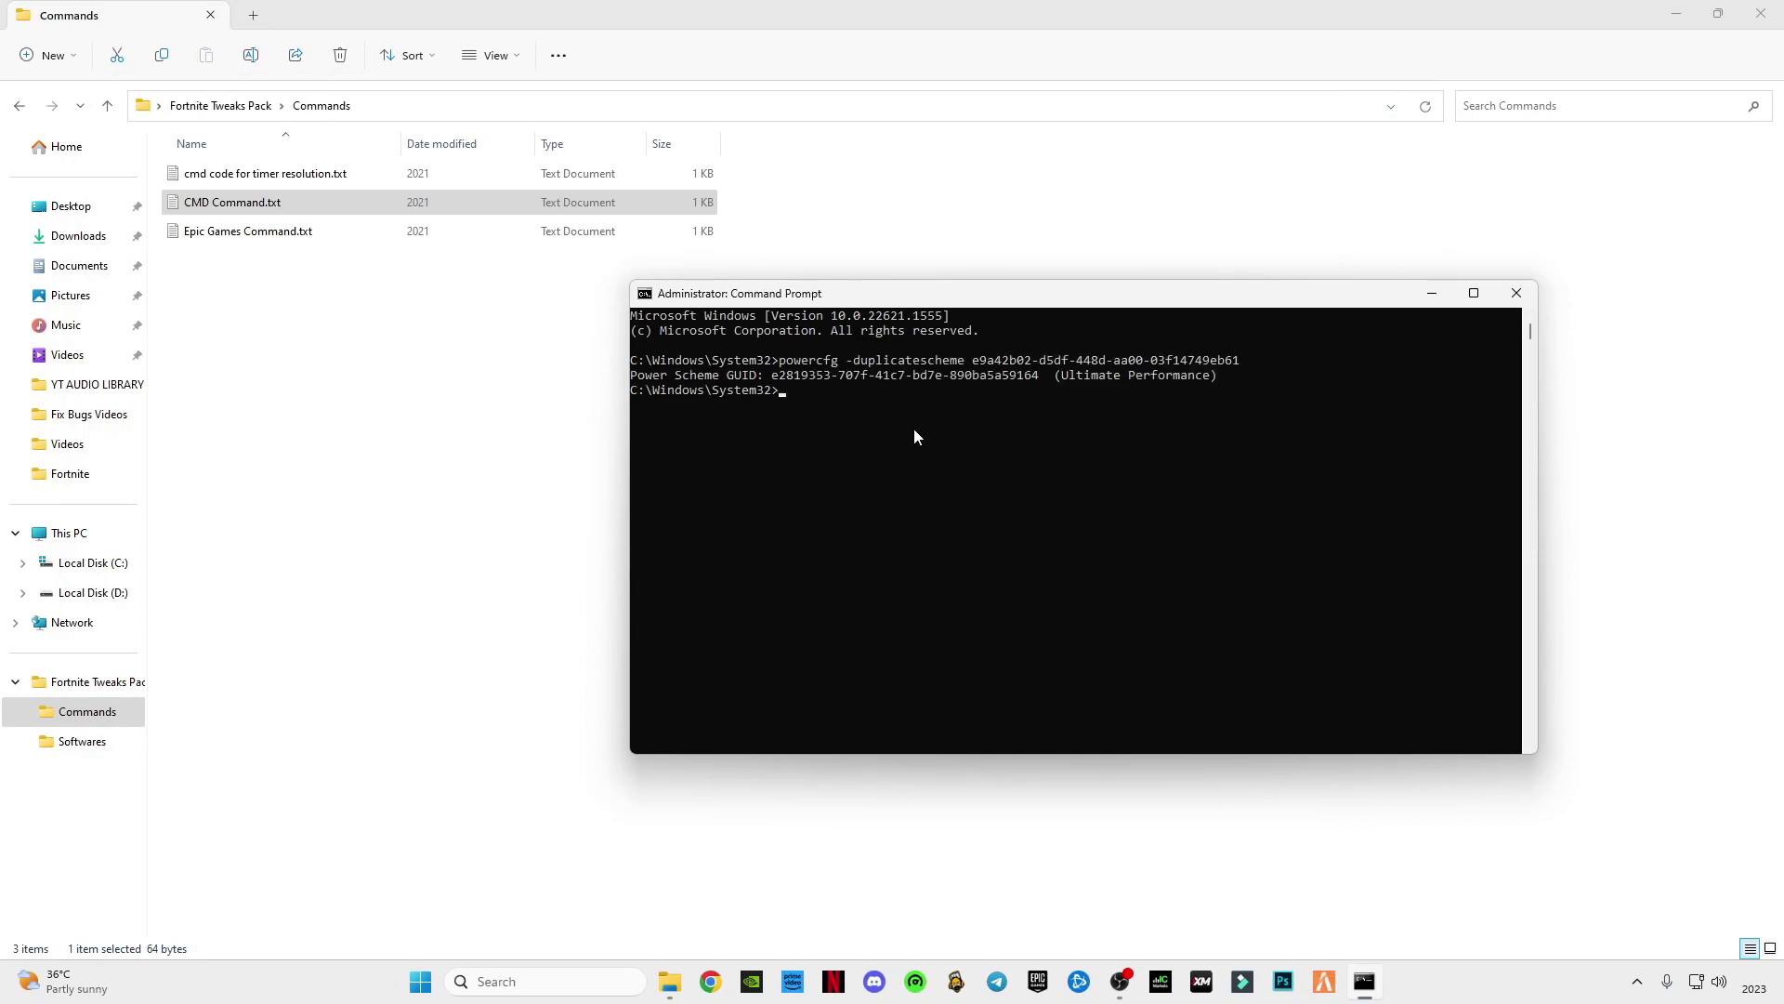
{"action": "key", "text": "Return"}
- Paste and run the bcdedit useplatformtick and disabledynamictick commands, then exit the console
{"action": "left_click", "coordinate": [285, 263]}
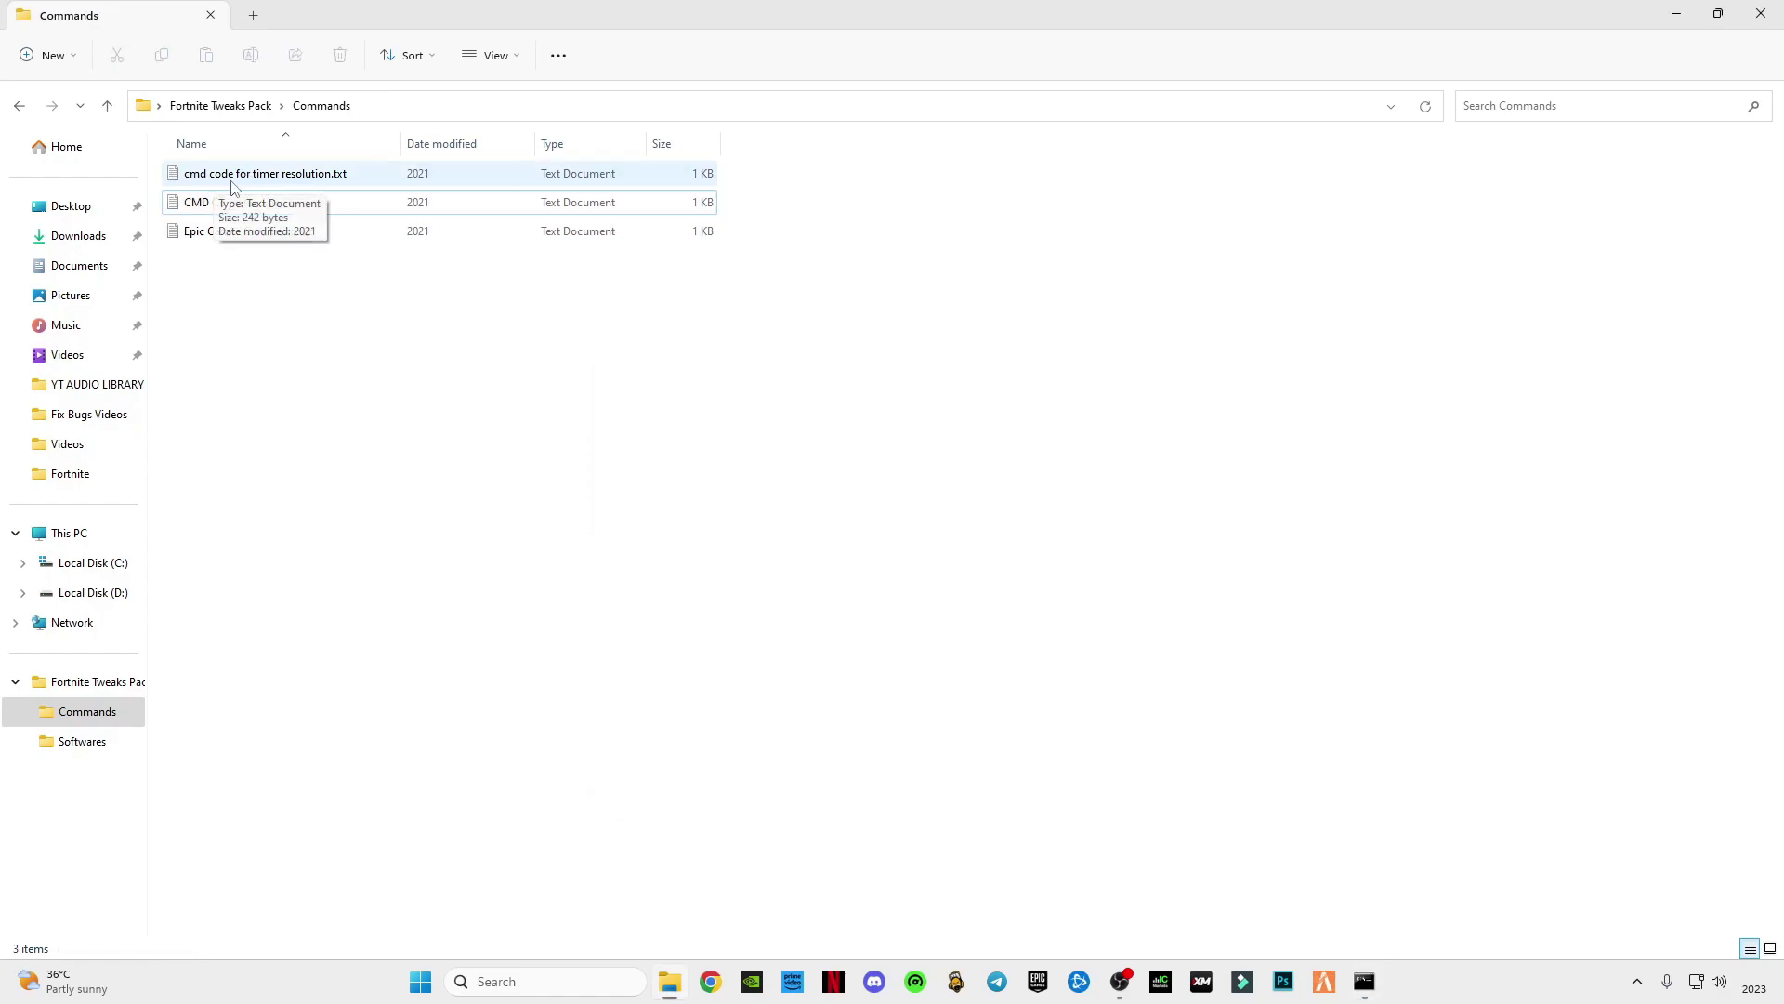
{"action": "double_click", "coordinate": [275, 176]}
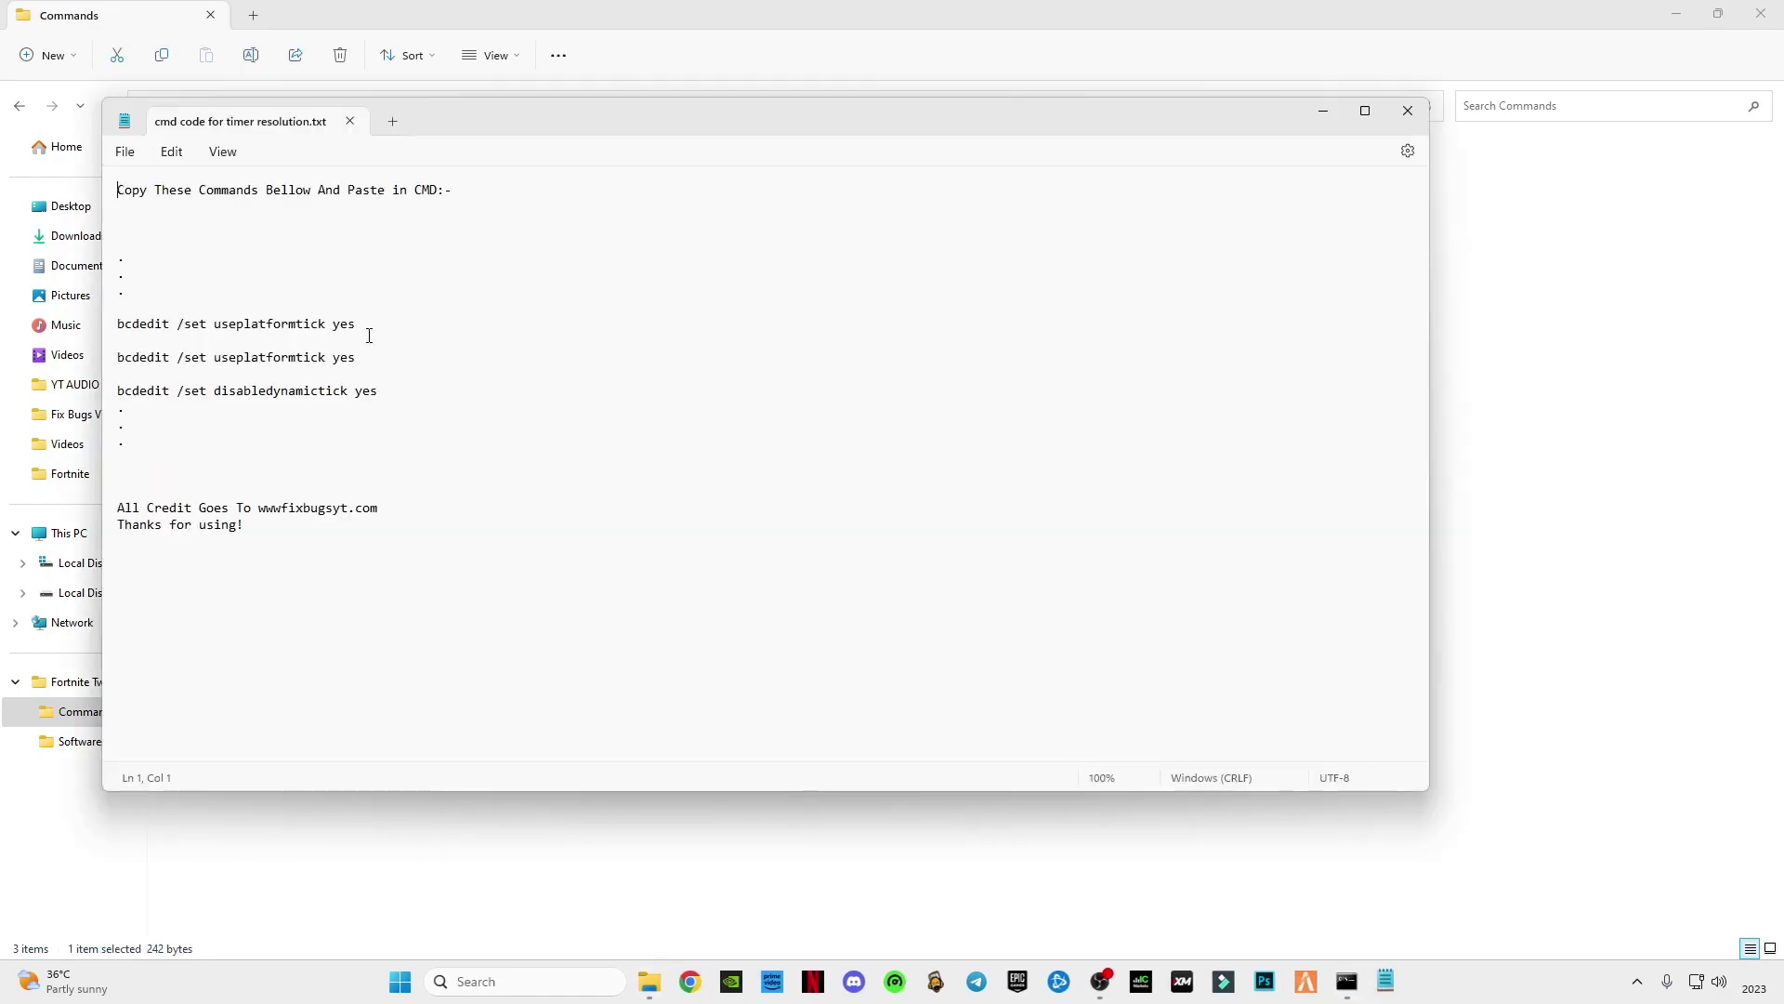
{"action": "left_click_drag", "start_coordinate": [397, 398], "coordinate": [120, 319]}
{"action": "key", "text": "super+c"}
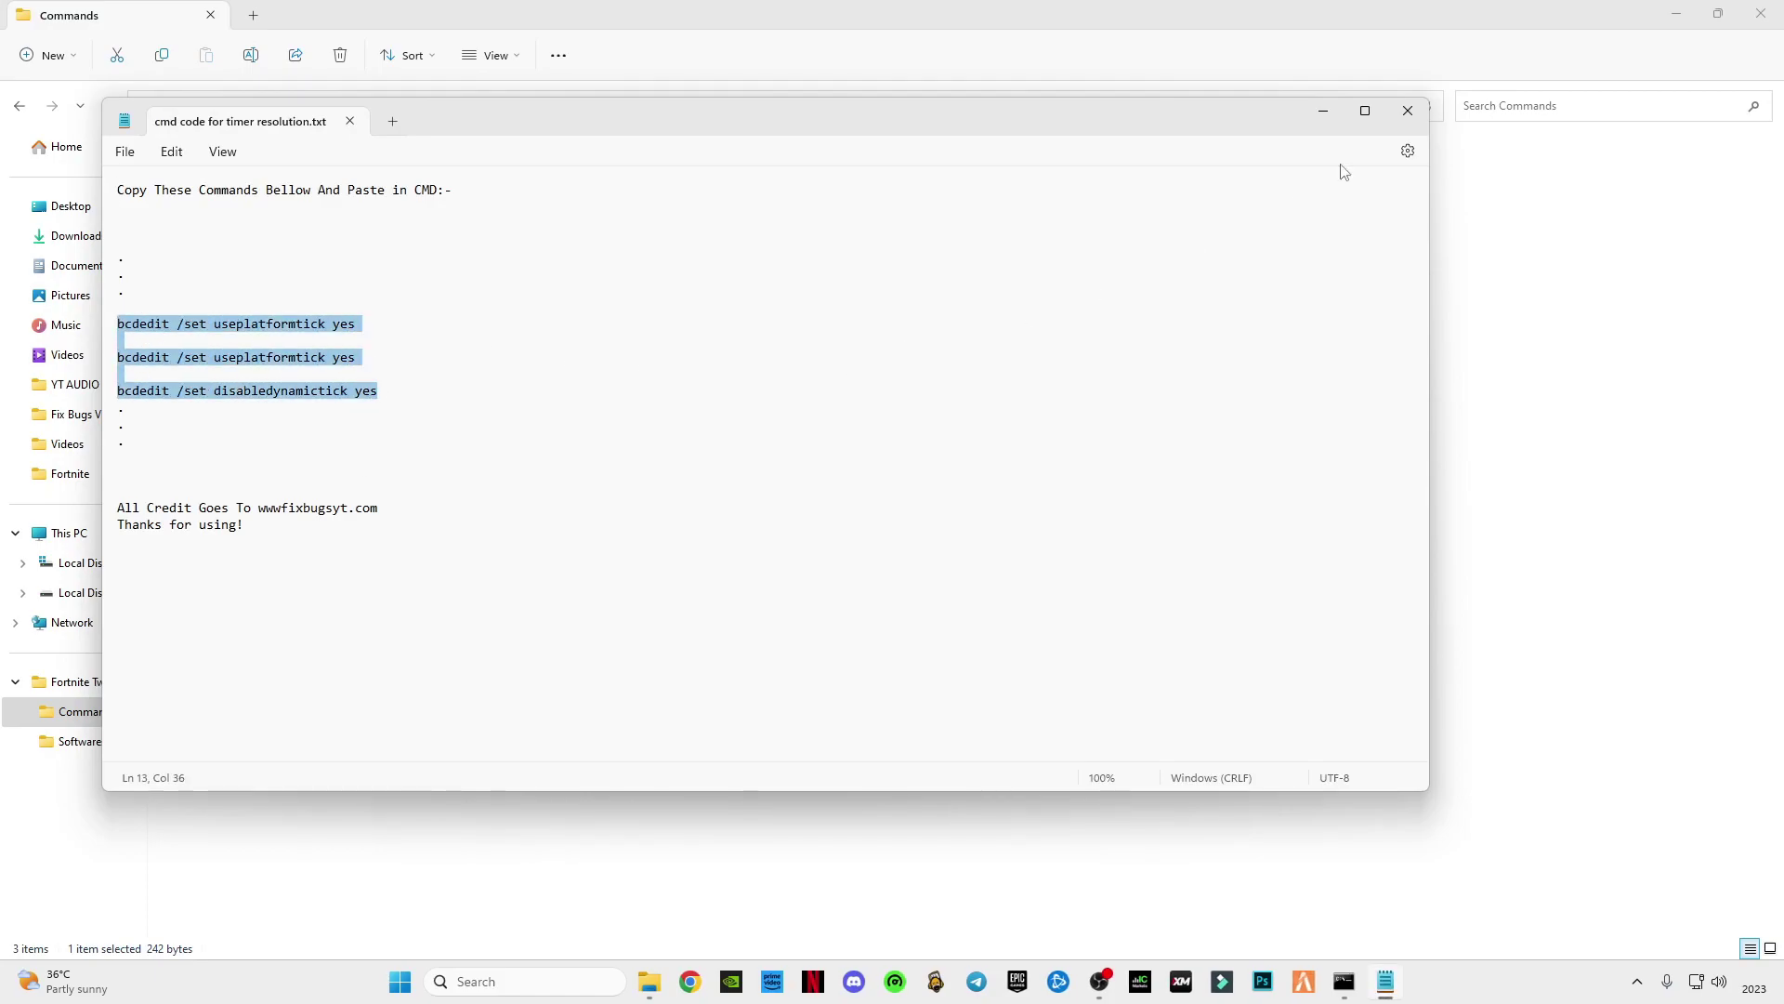
{"action": "left_click", "coordinate": [1324, 112]}
{"action": "left_click", "coordinate": [1344, 982]}
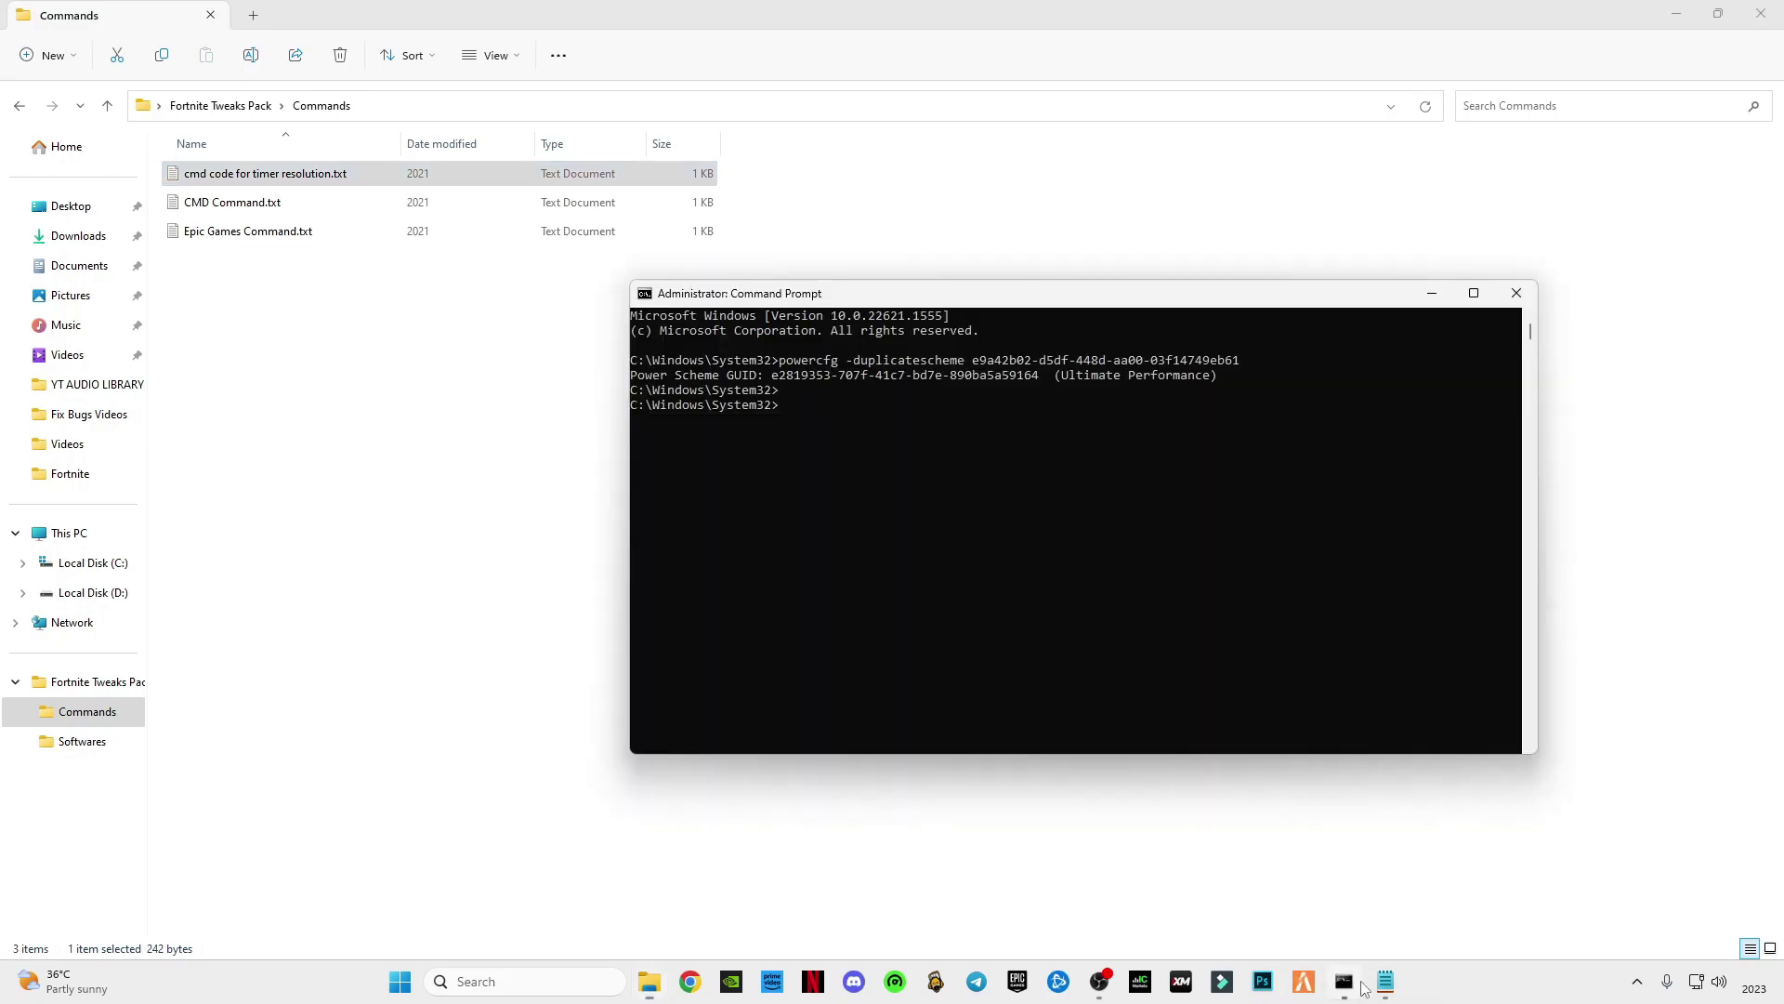
{"action": "right_click", "coordinate": [826, 416]}
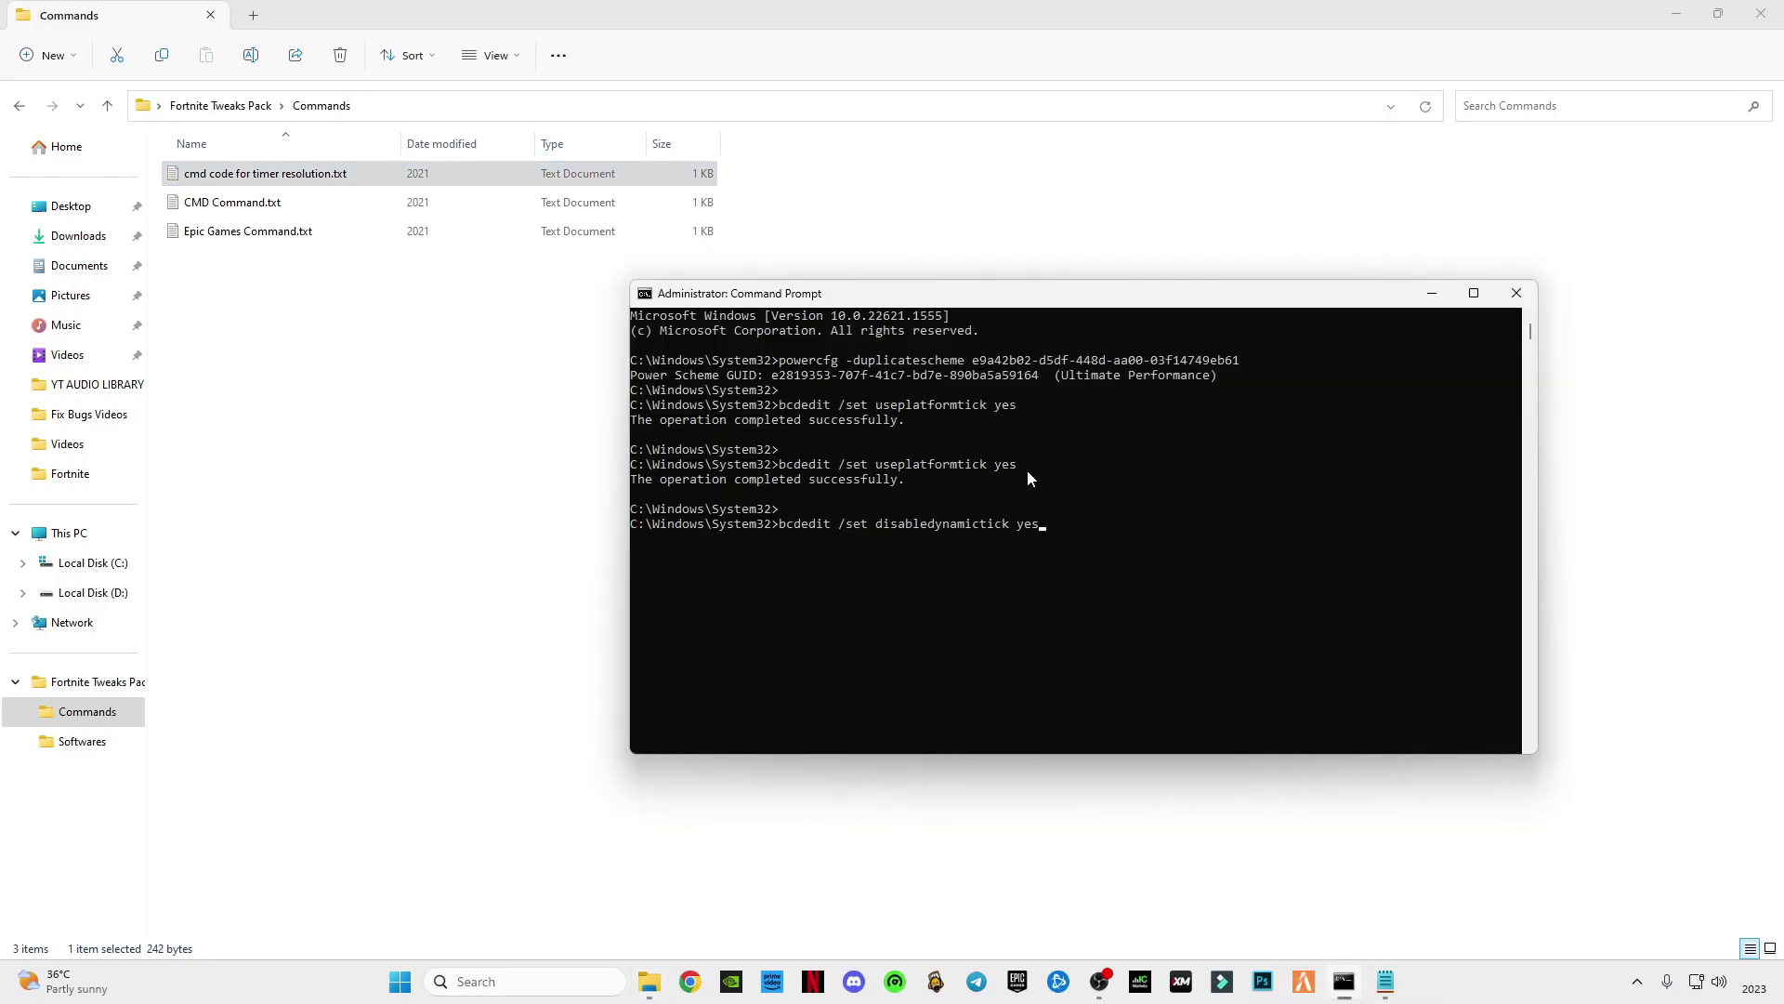
{"action": "key", "text": "Return"}
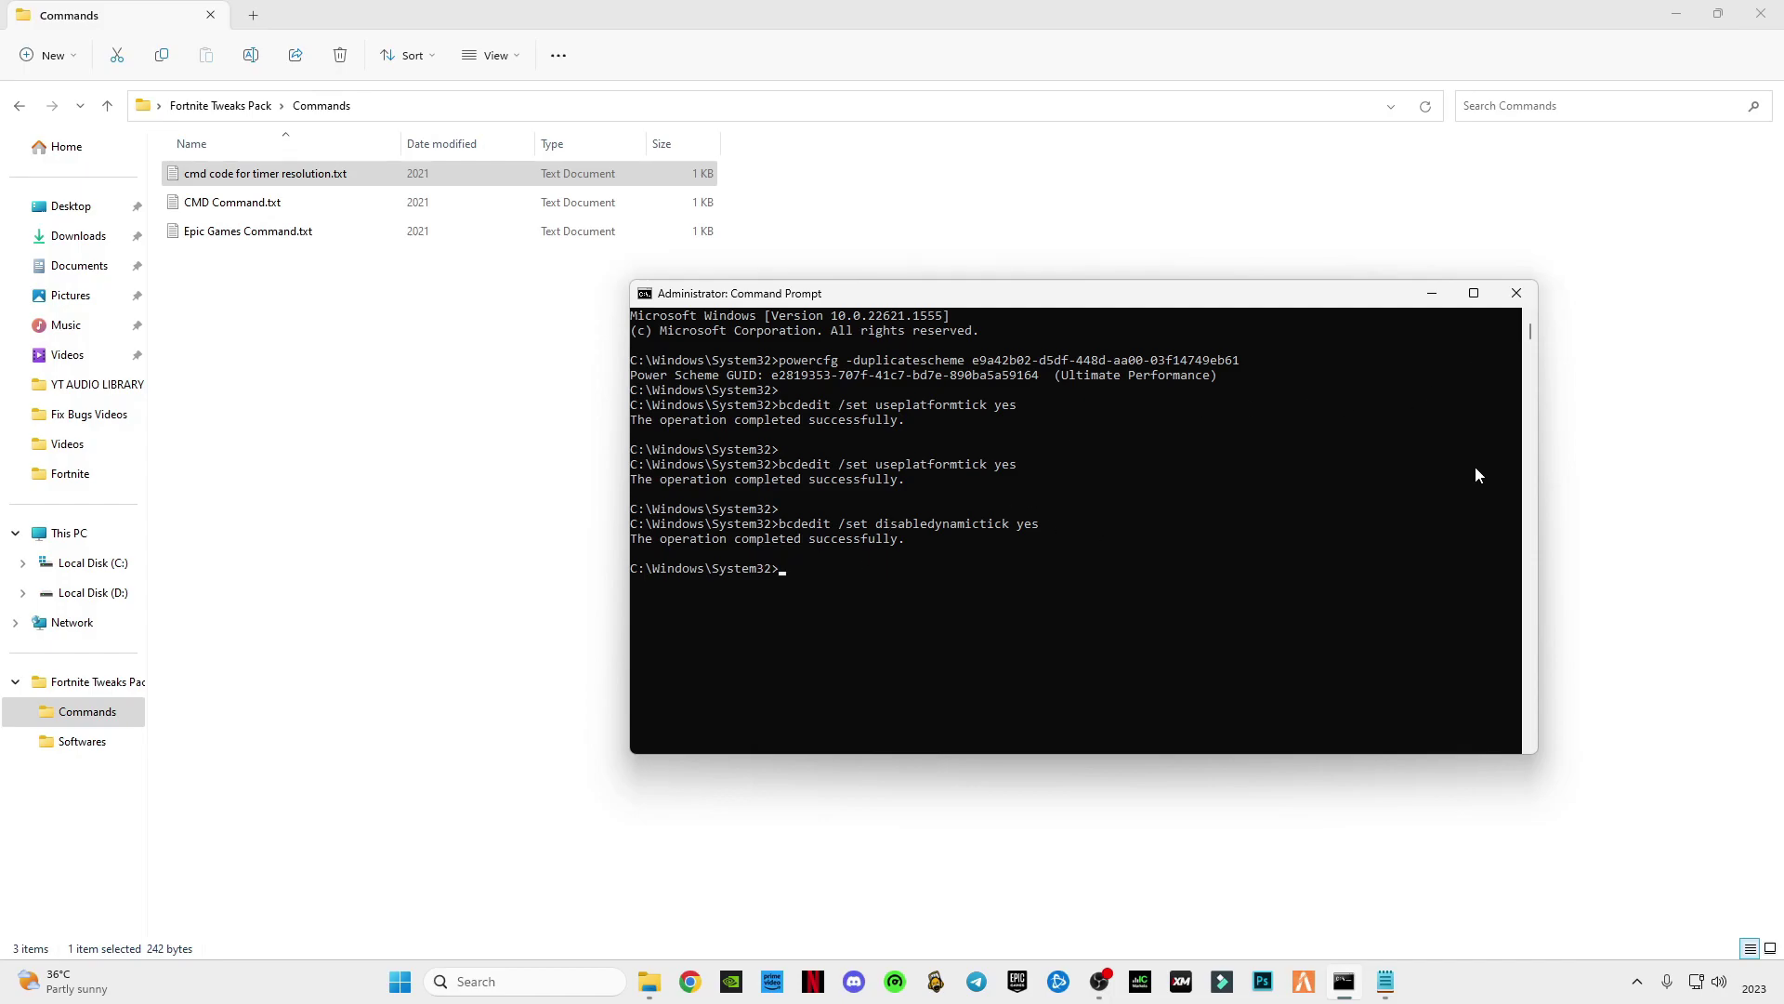
{"action": "key", "text": "Return"}
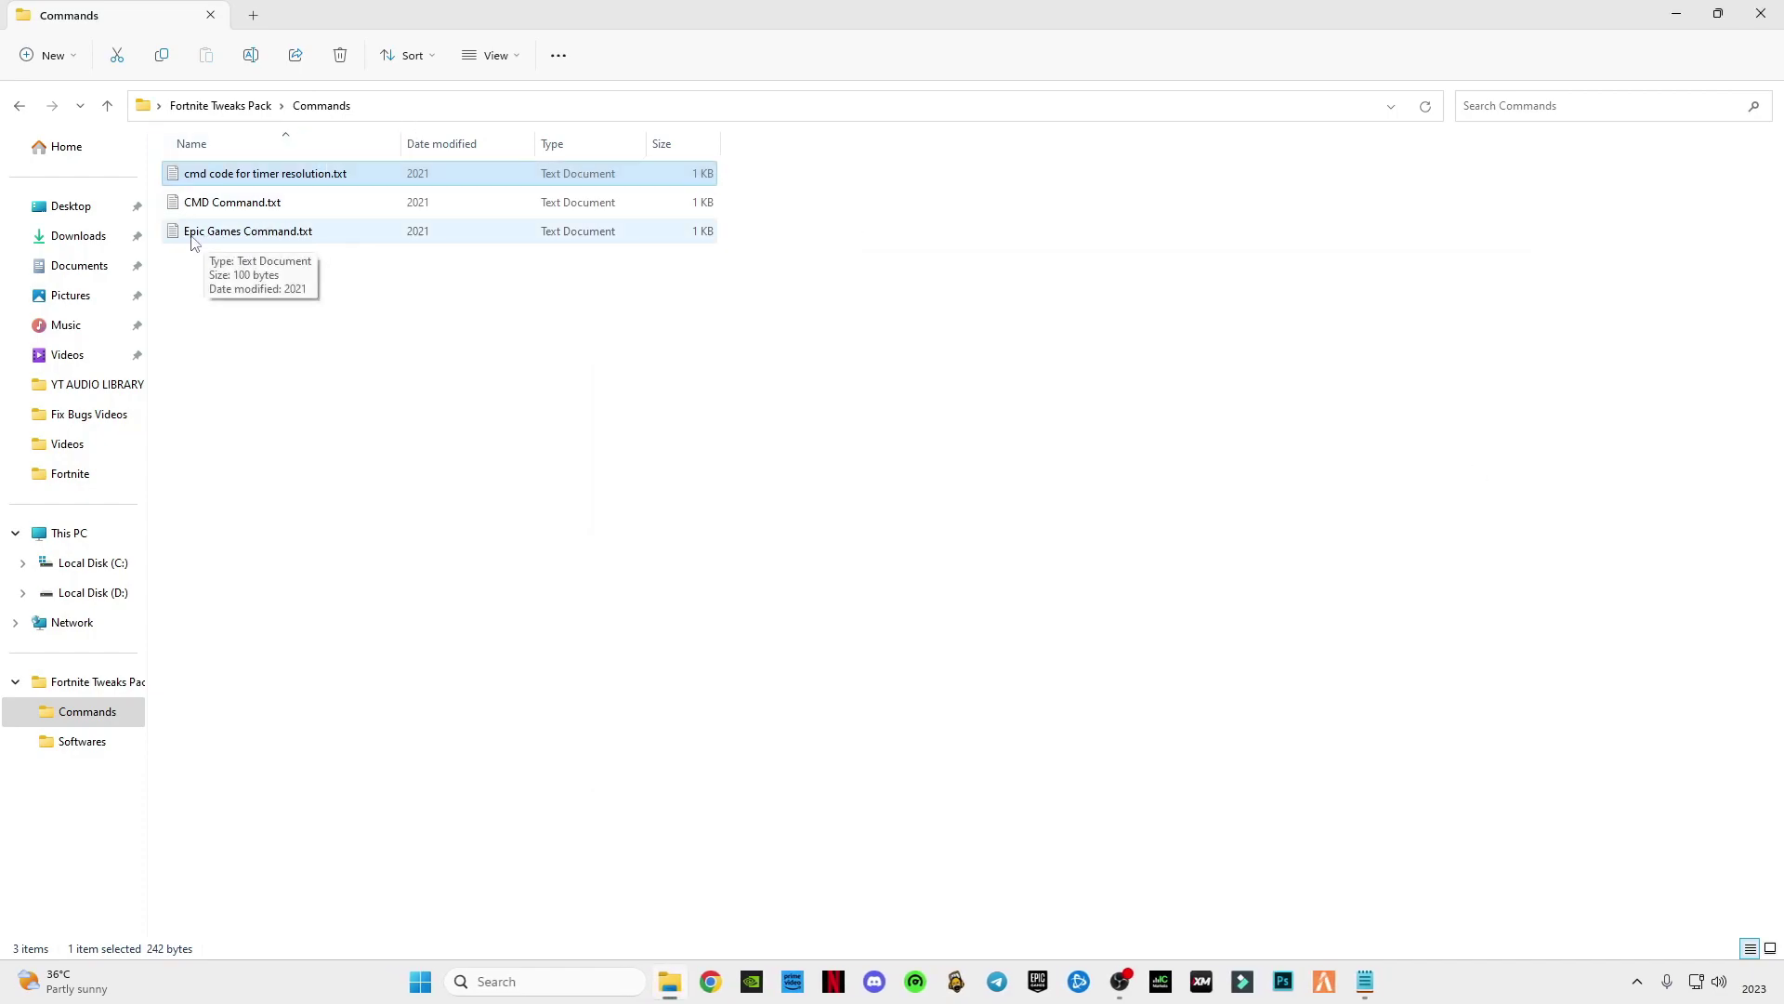
- Copy the launch-argument line from Epic Games Command.txt and minimize Notepad
{"action": "double_click", "coordinate": [267, 243]}
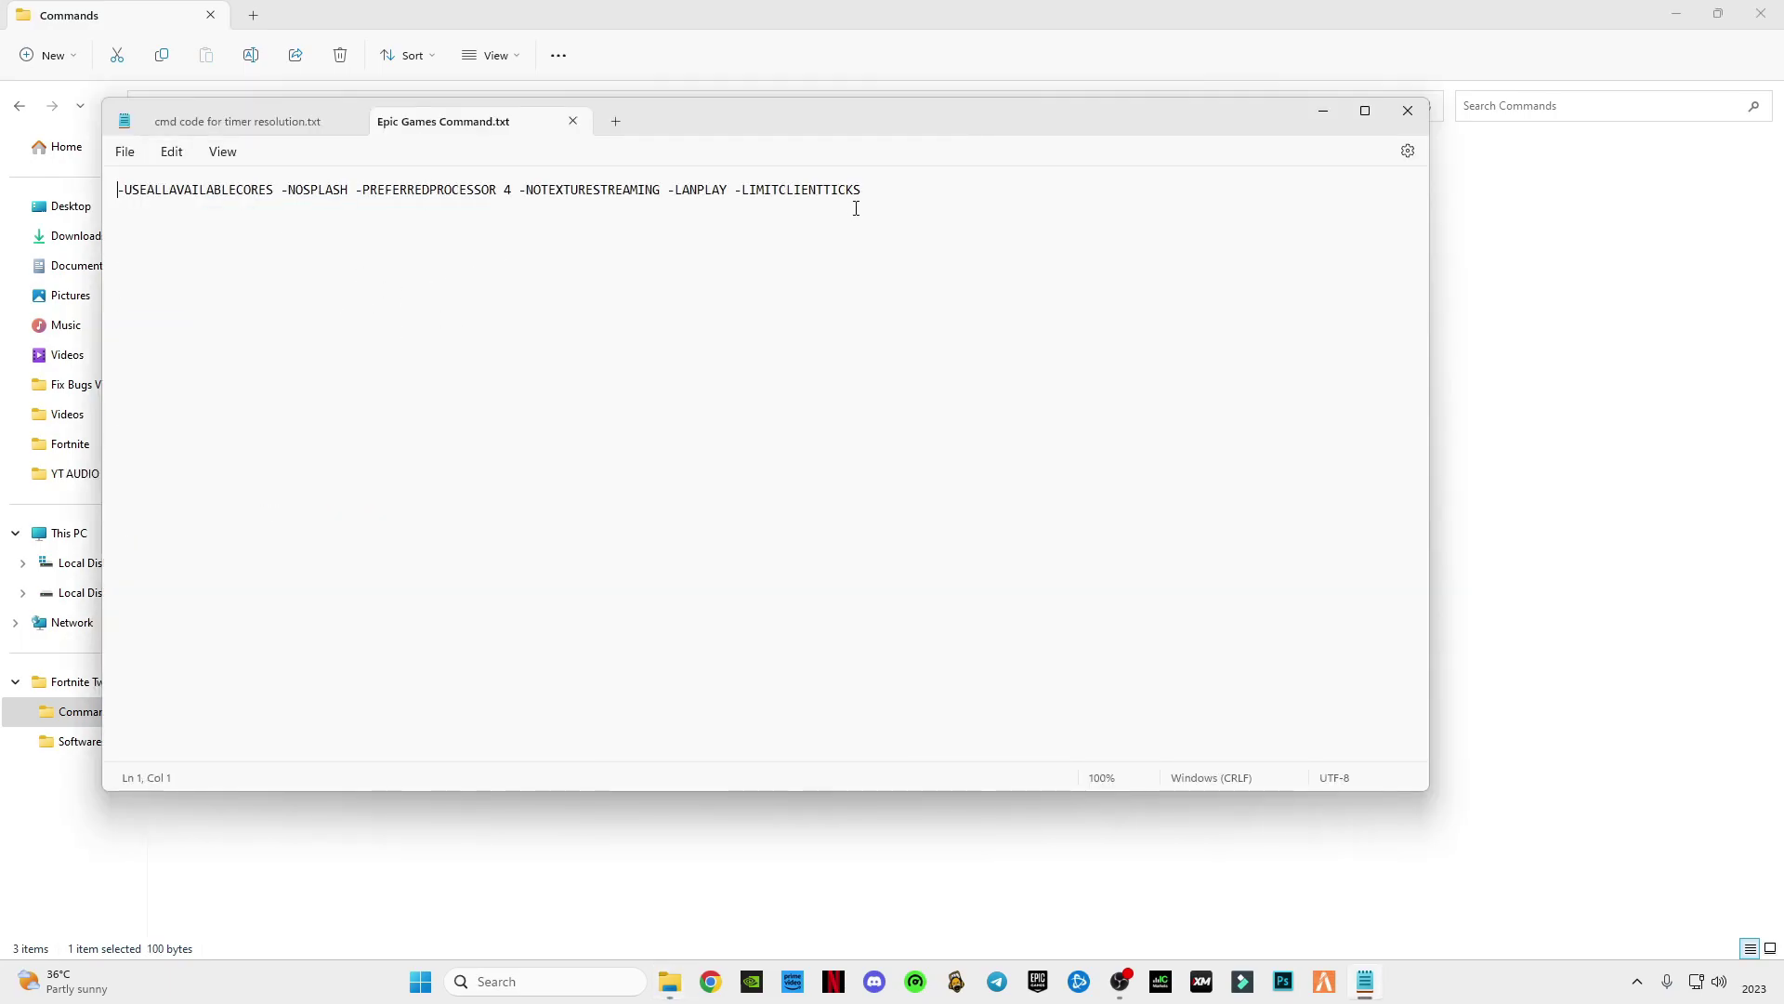
{"action": "key", "text": "ctrl+a"}
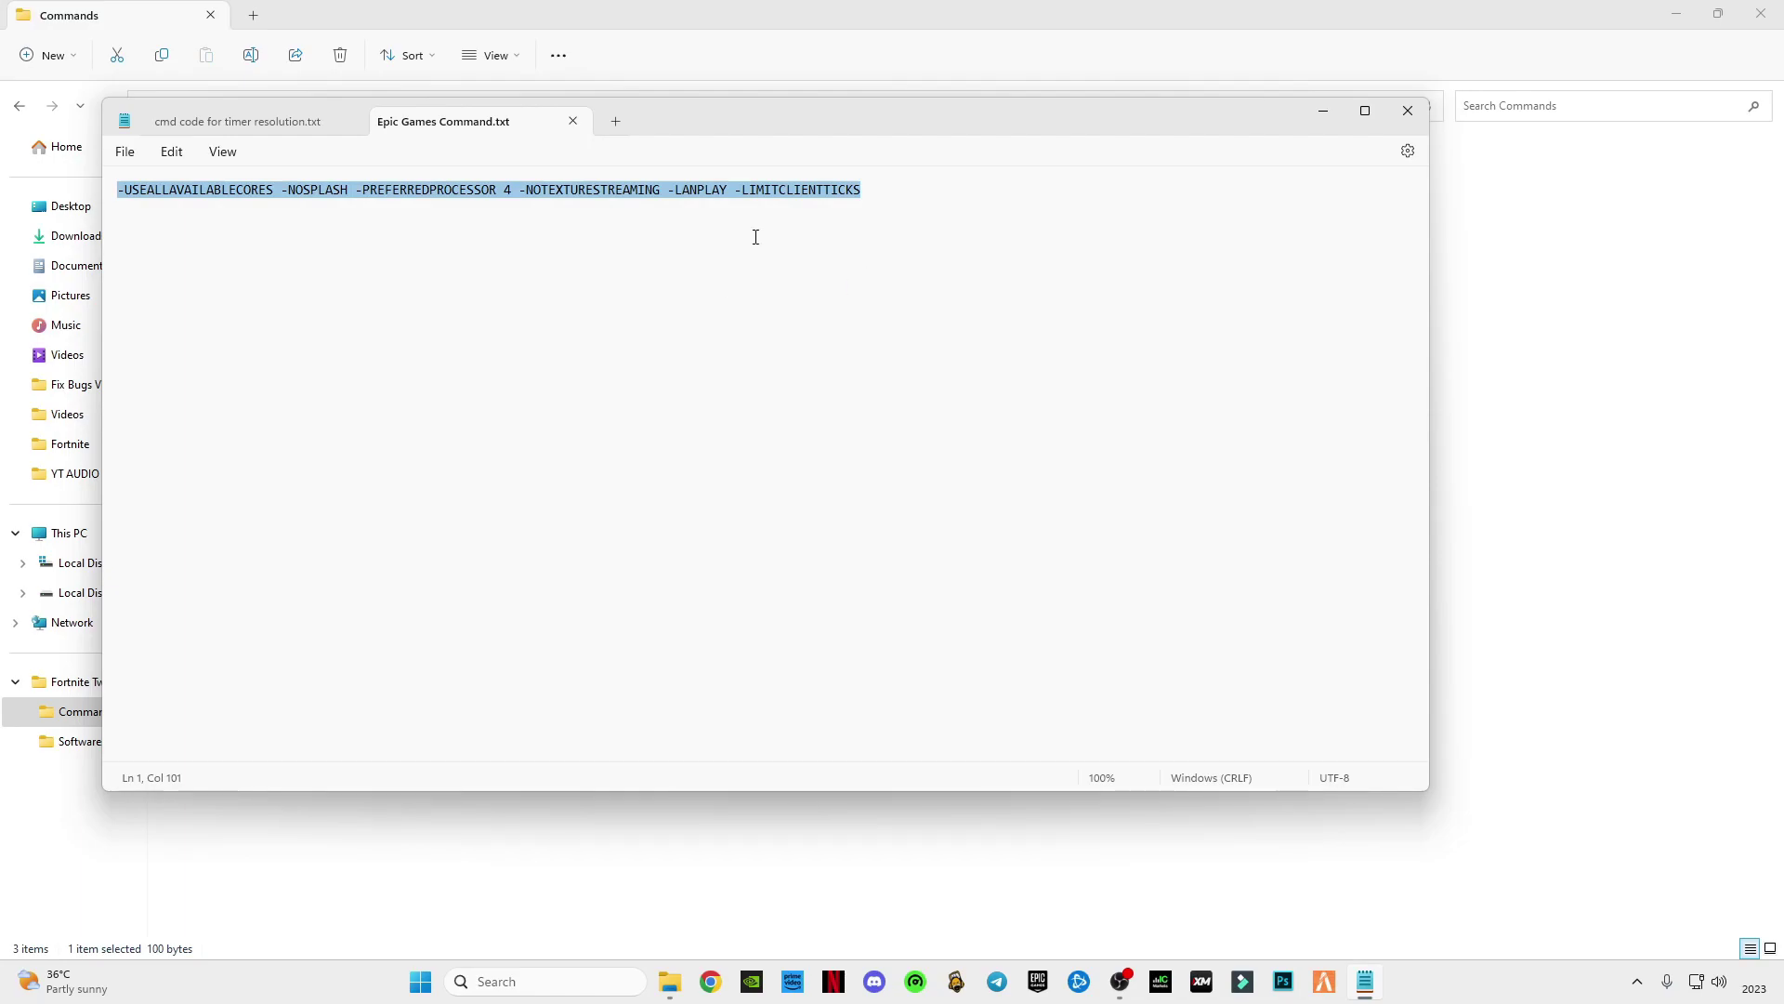
{"action": "left_click", "coordinate": [1324, 111]}
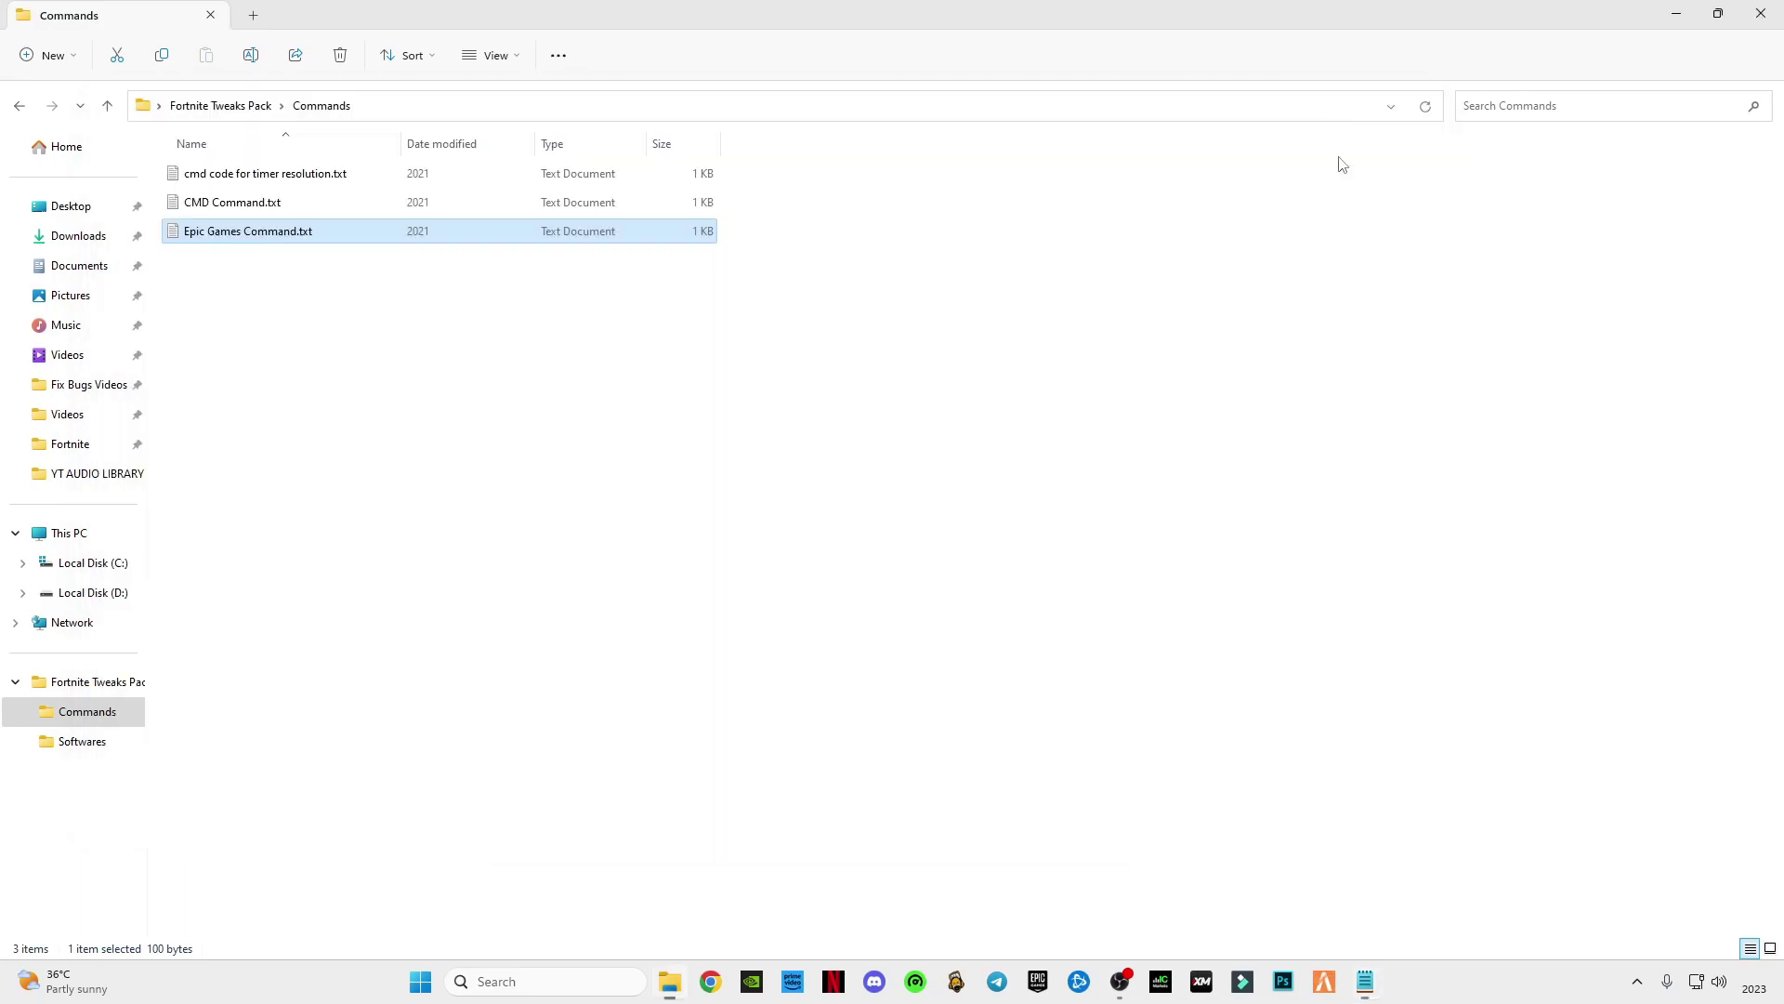
- Start Epic Games Launcher from the tray, dismiss its notifications and open Settings
{"action": "left_click", "coordinate": [1637, 980]}
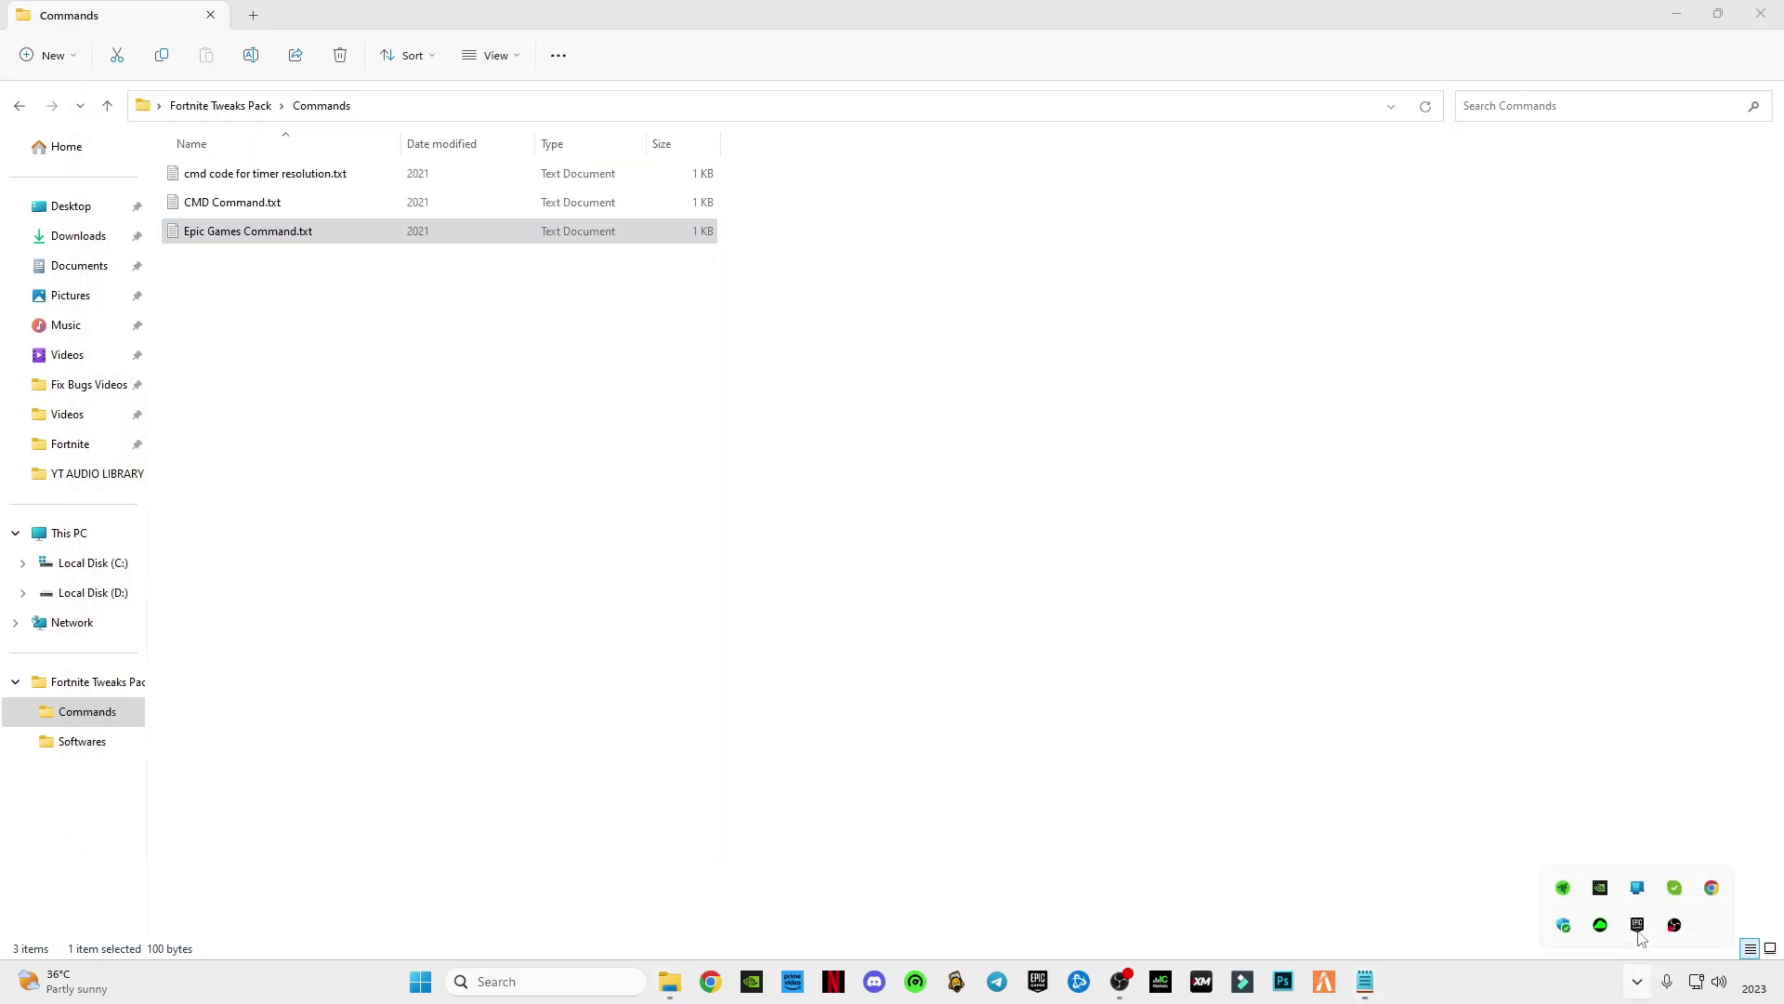
{"action": "left_click", "coordinate": [1639, 928]}
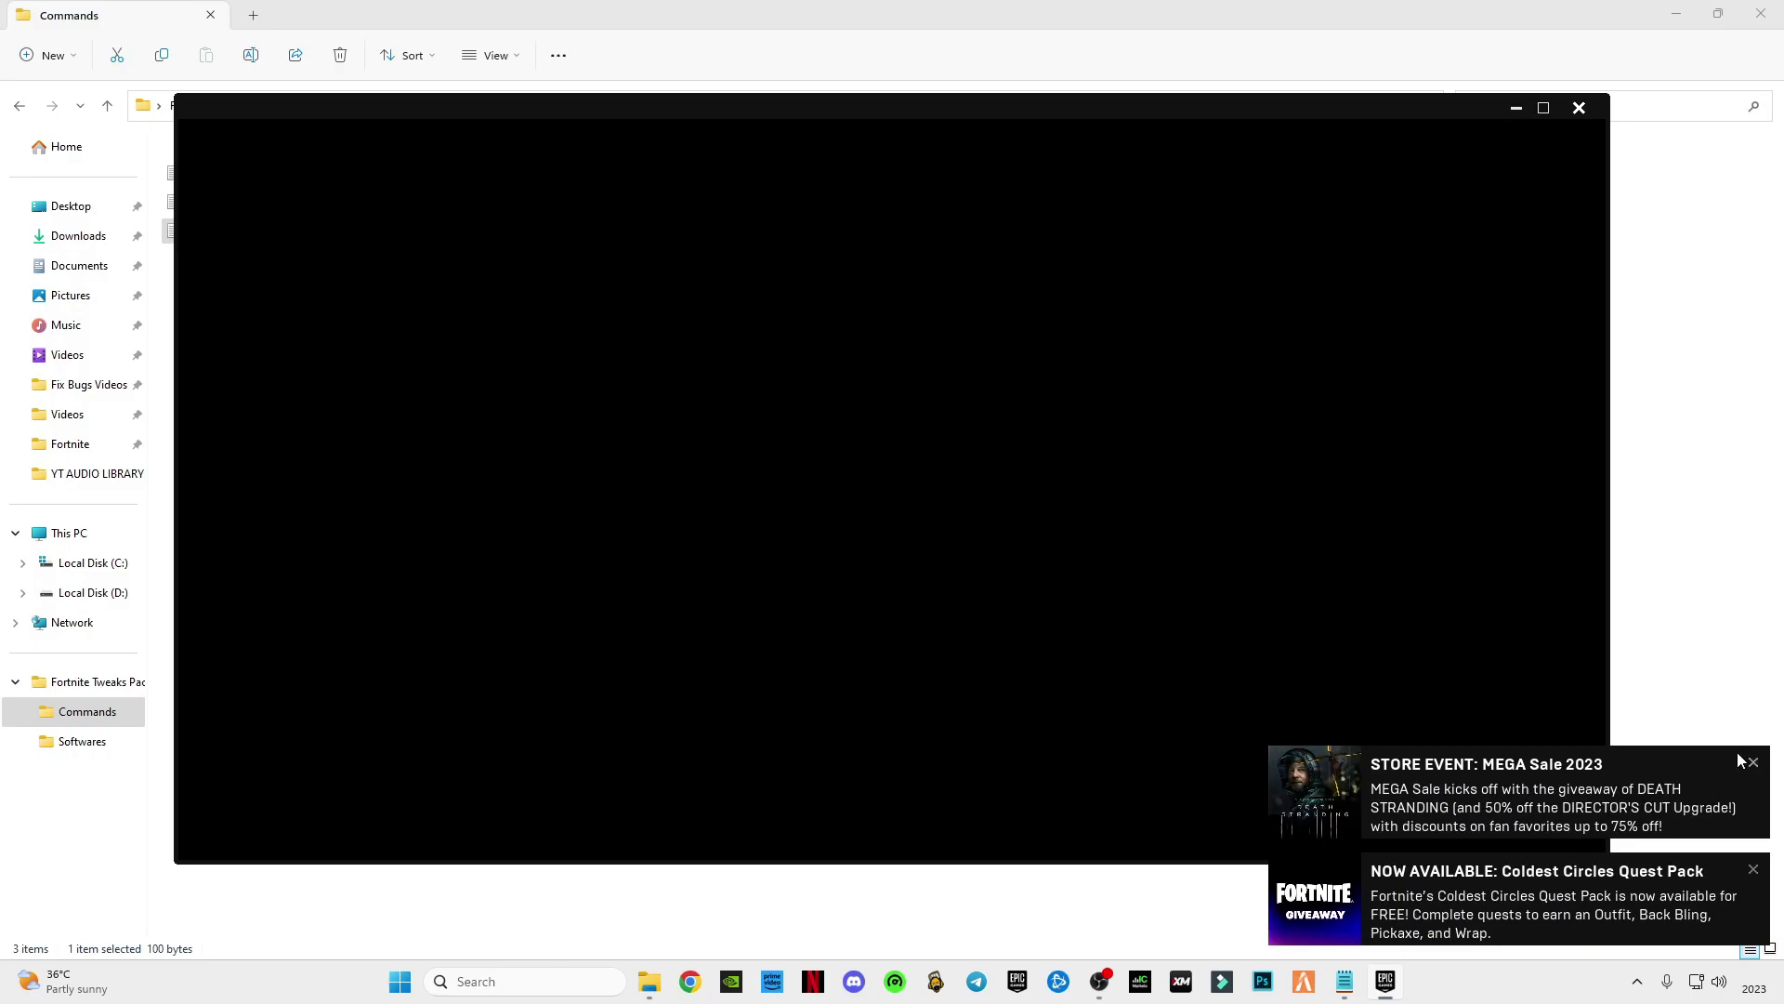
{"action": "left_click", "coordinate": [1754, 762]}
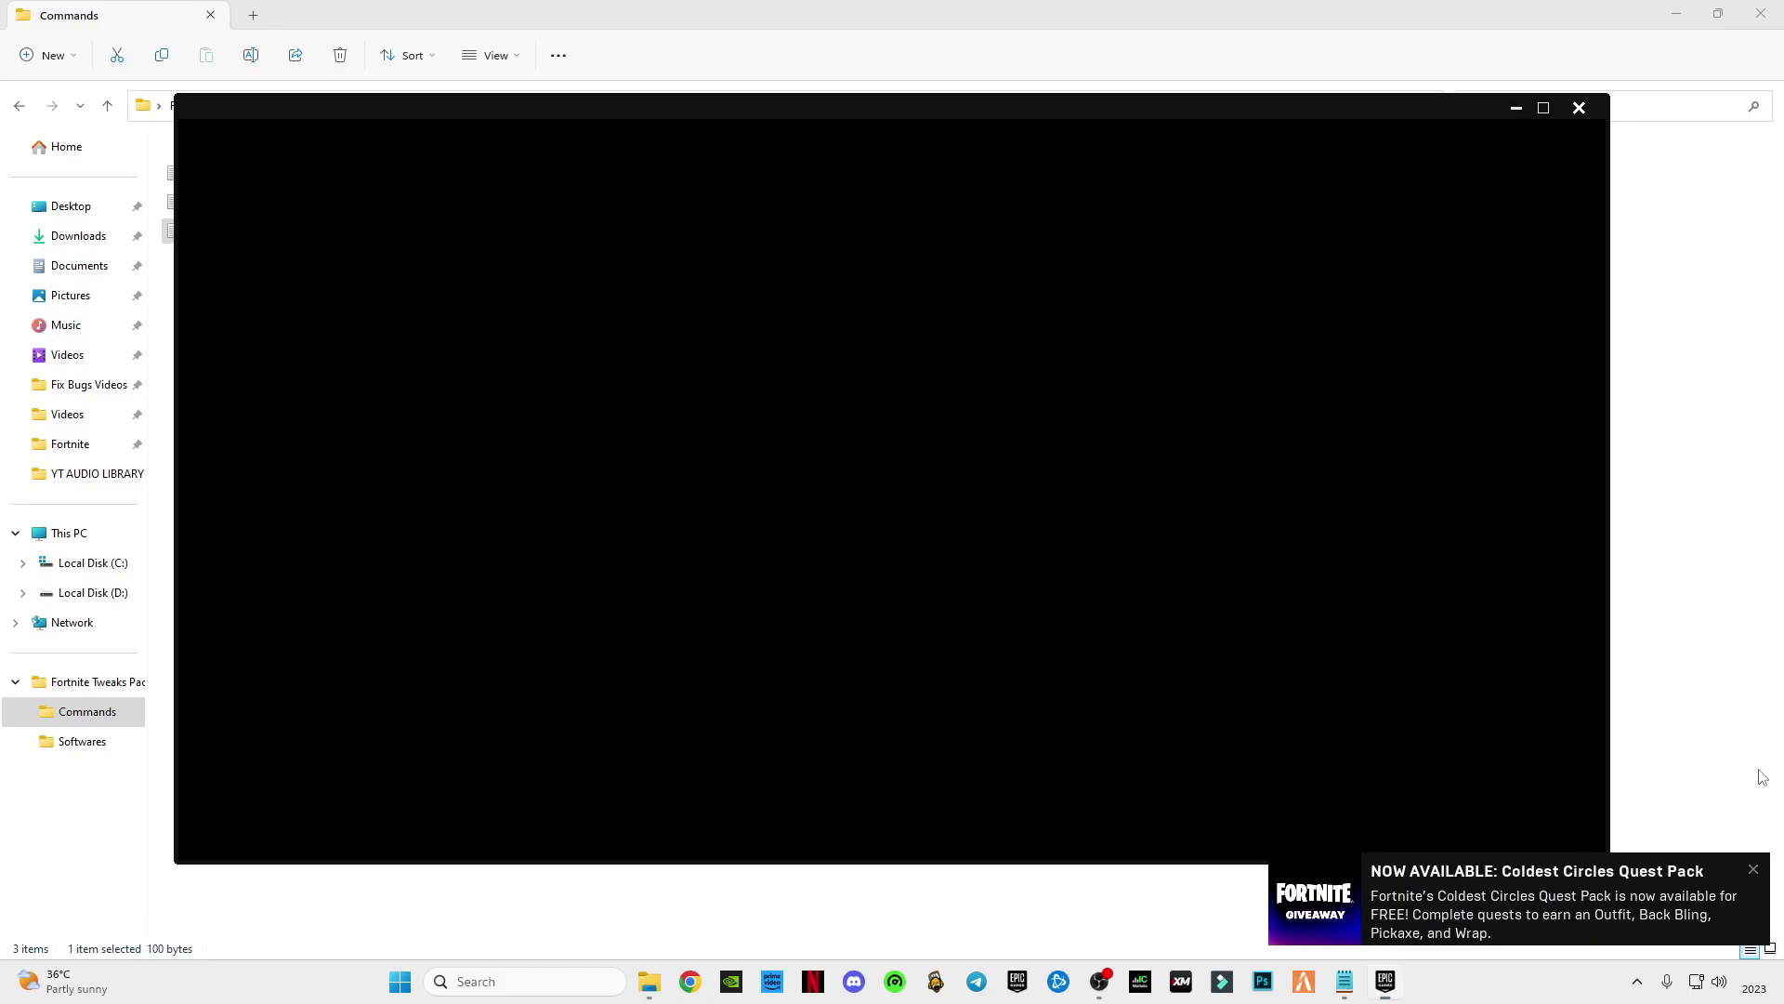
{"action": "left_click", "coordinate": [1753, 869]}
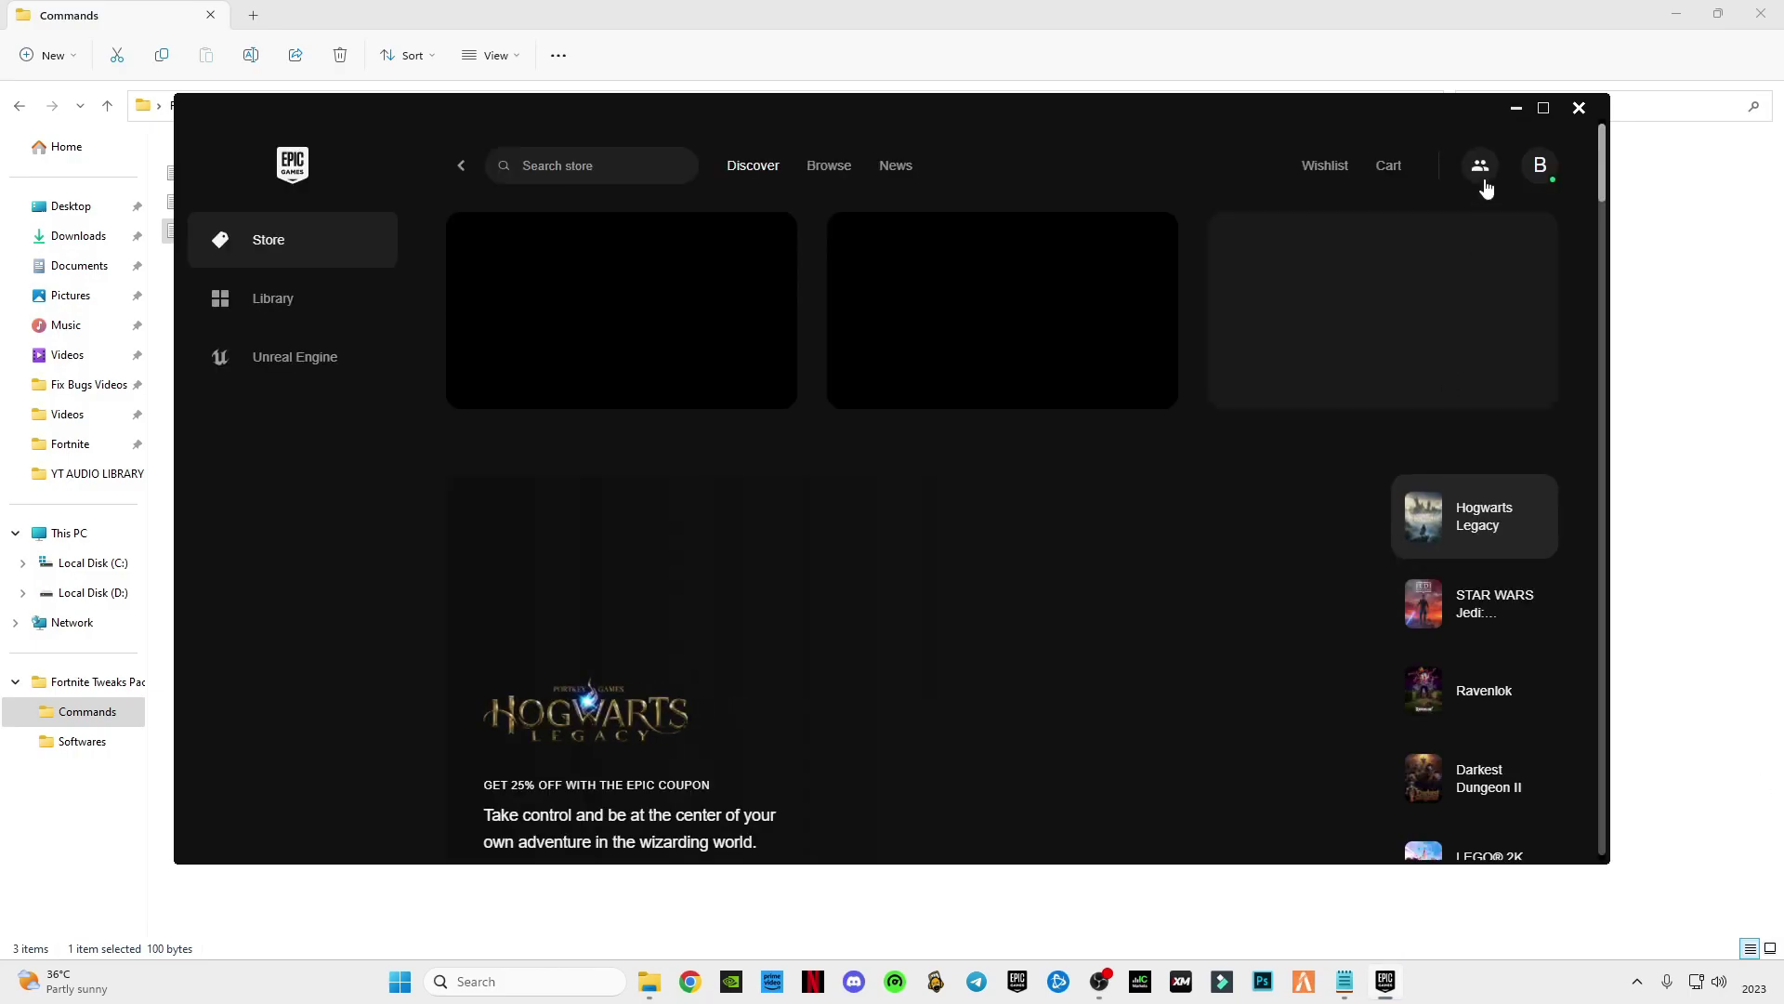
{"action": "left_click", "coordinate": [1542, 167]}
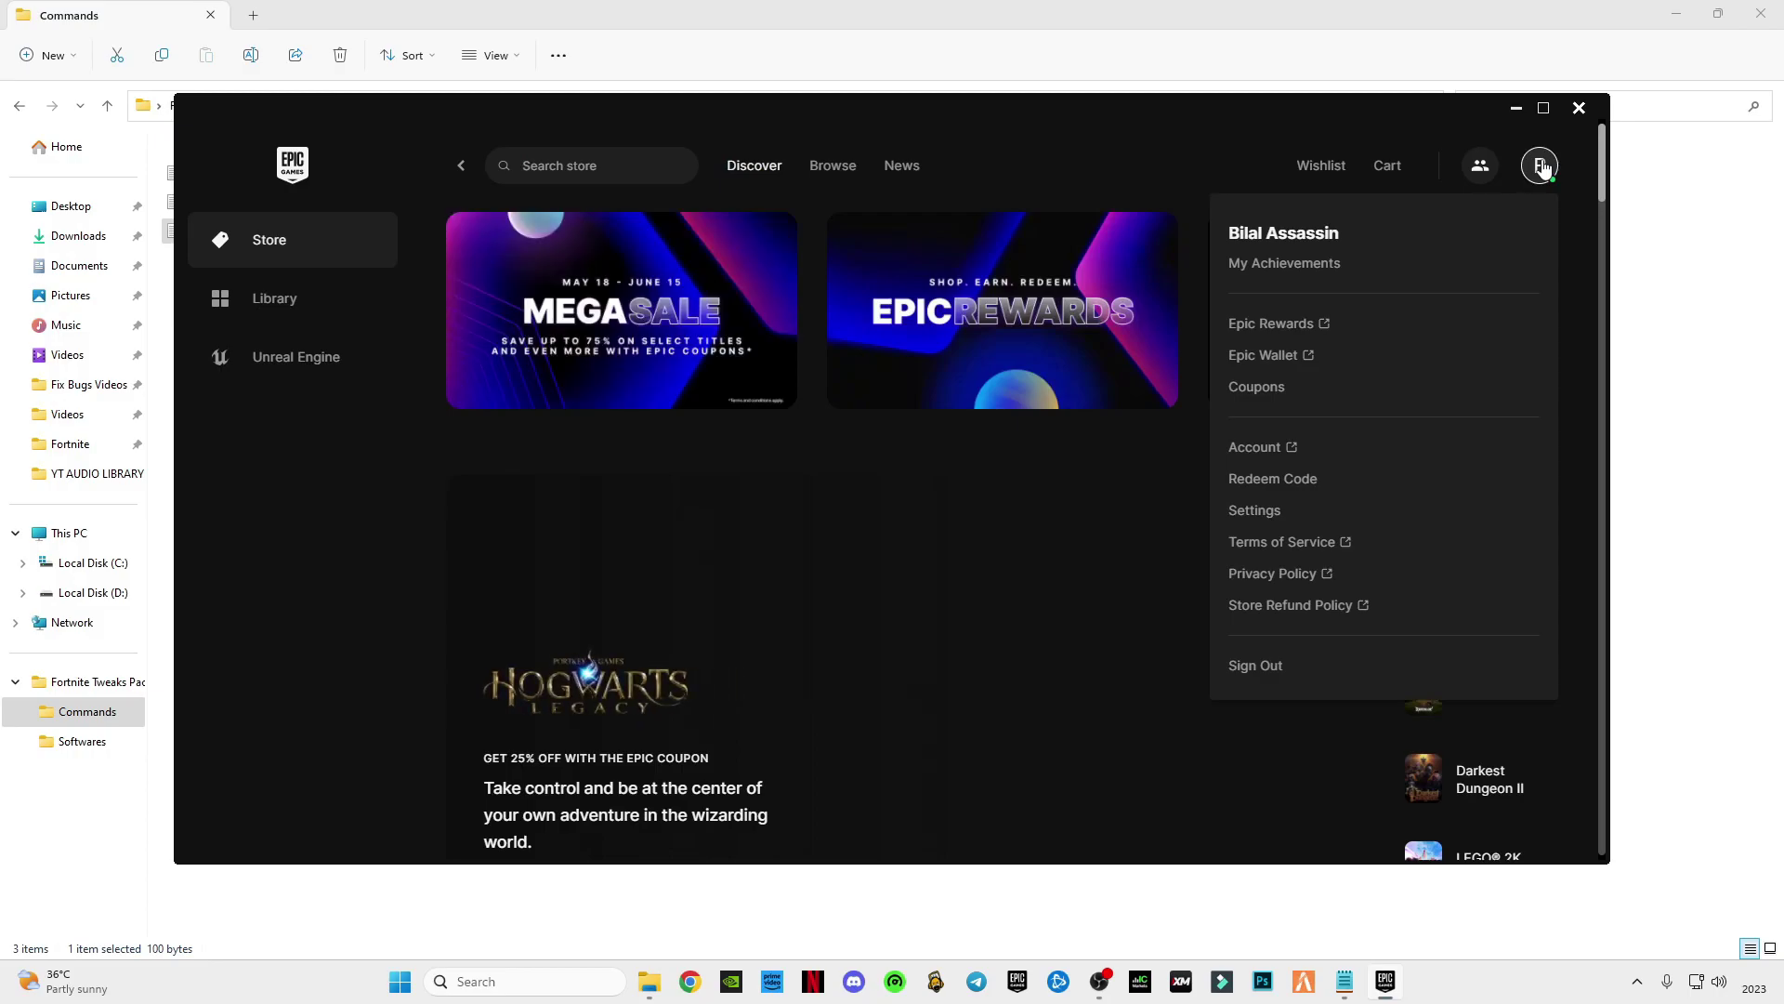
{"action": "left_click", "coordinate": [1267, 512]}
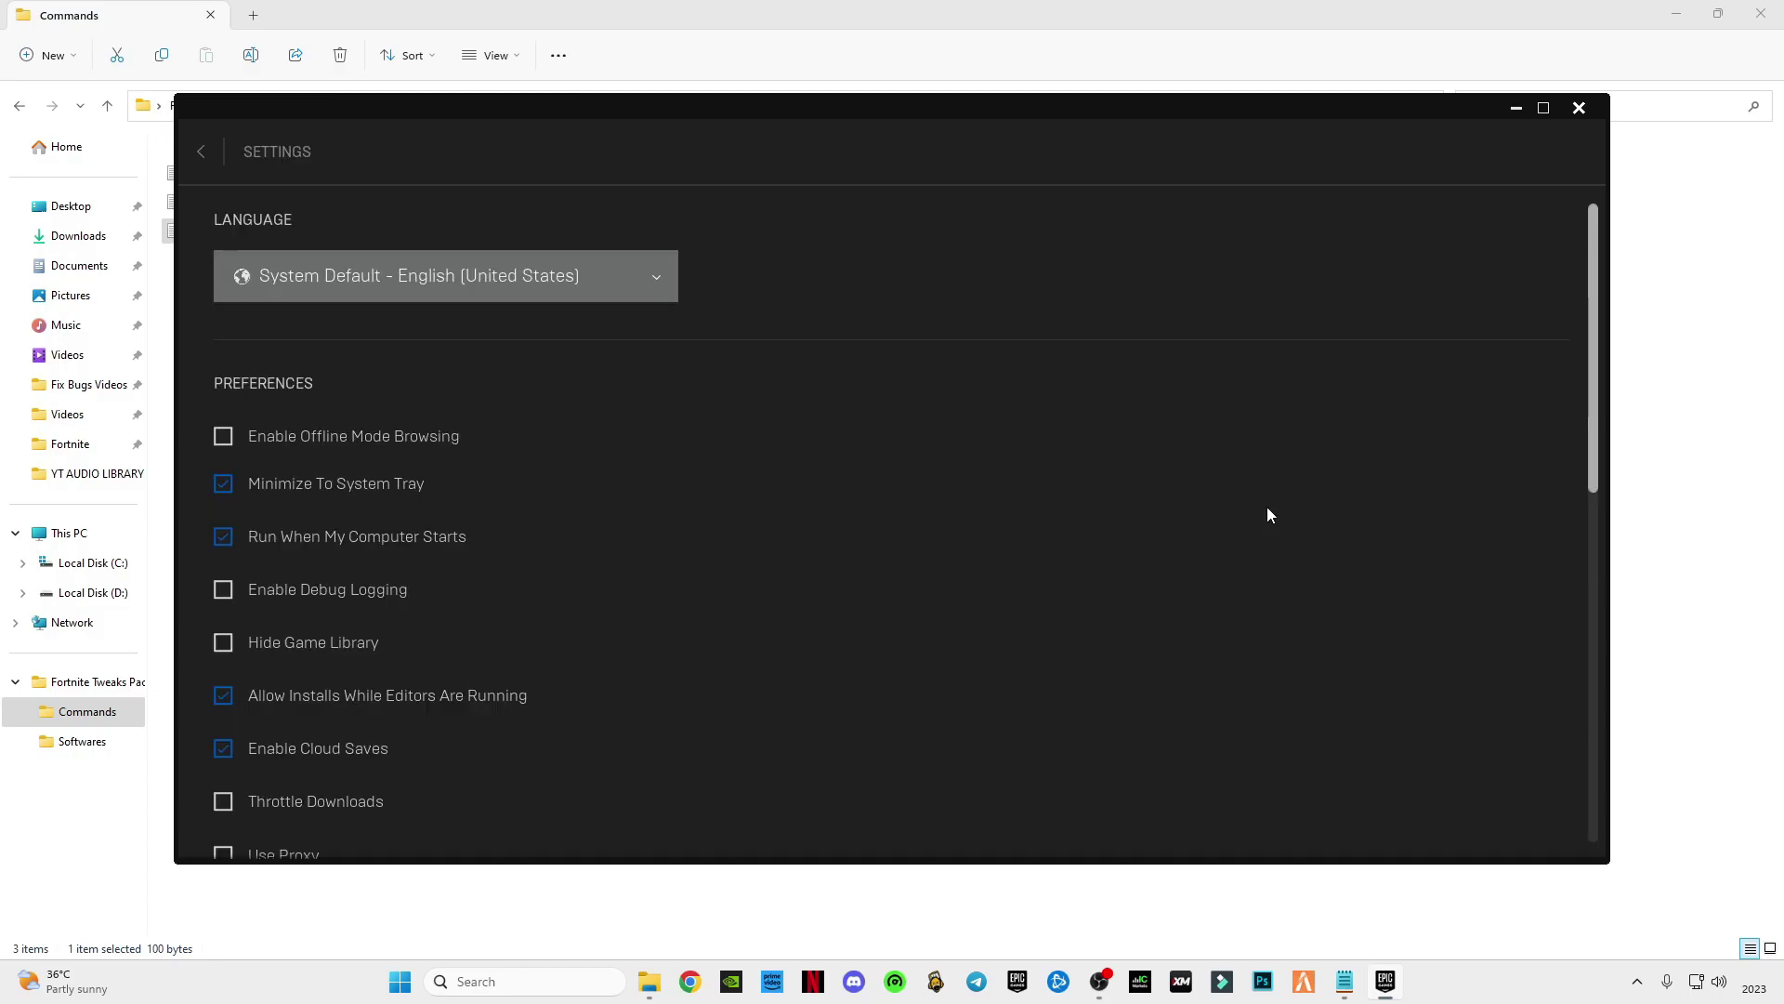
- Enable Fortnite's Additional Command Line Arguments and paste the copied launch arguments
{"action": "scroll", "coordinate": [664, 459], "scroll_direction": "down", "scroll_amount": 7}
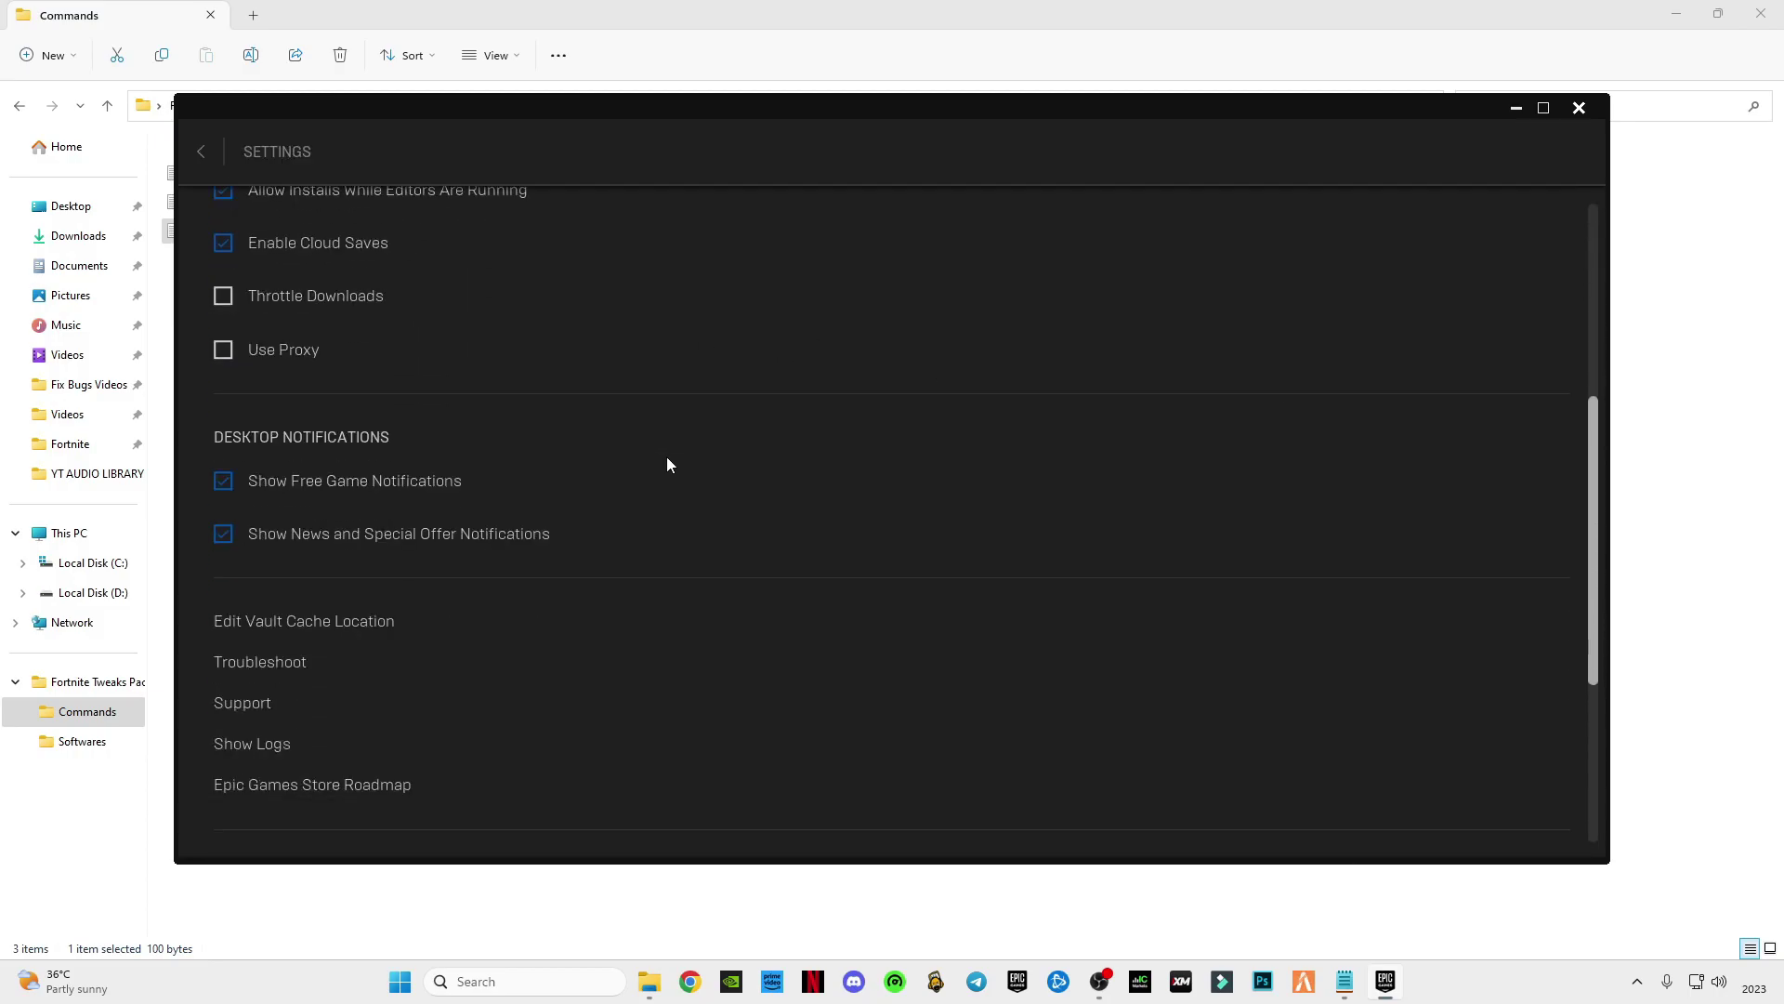
{"action": "scroll", "coordinate": [669, 460], "scroll_direction": "down", "scroll_amount": 3}
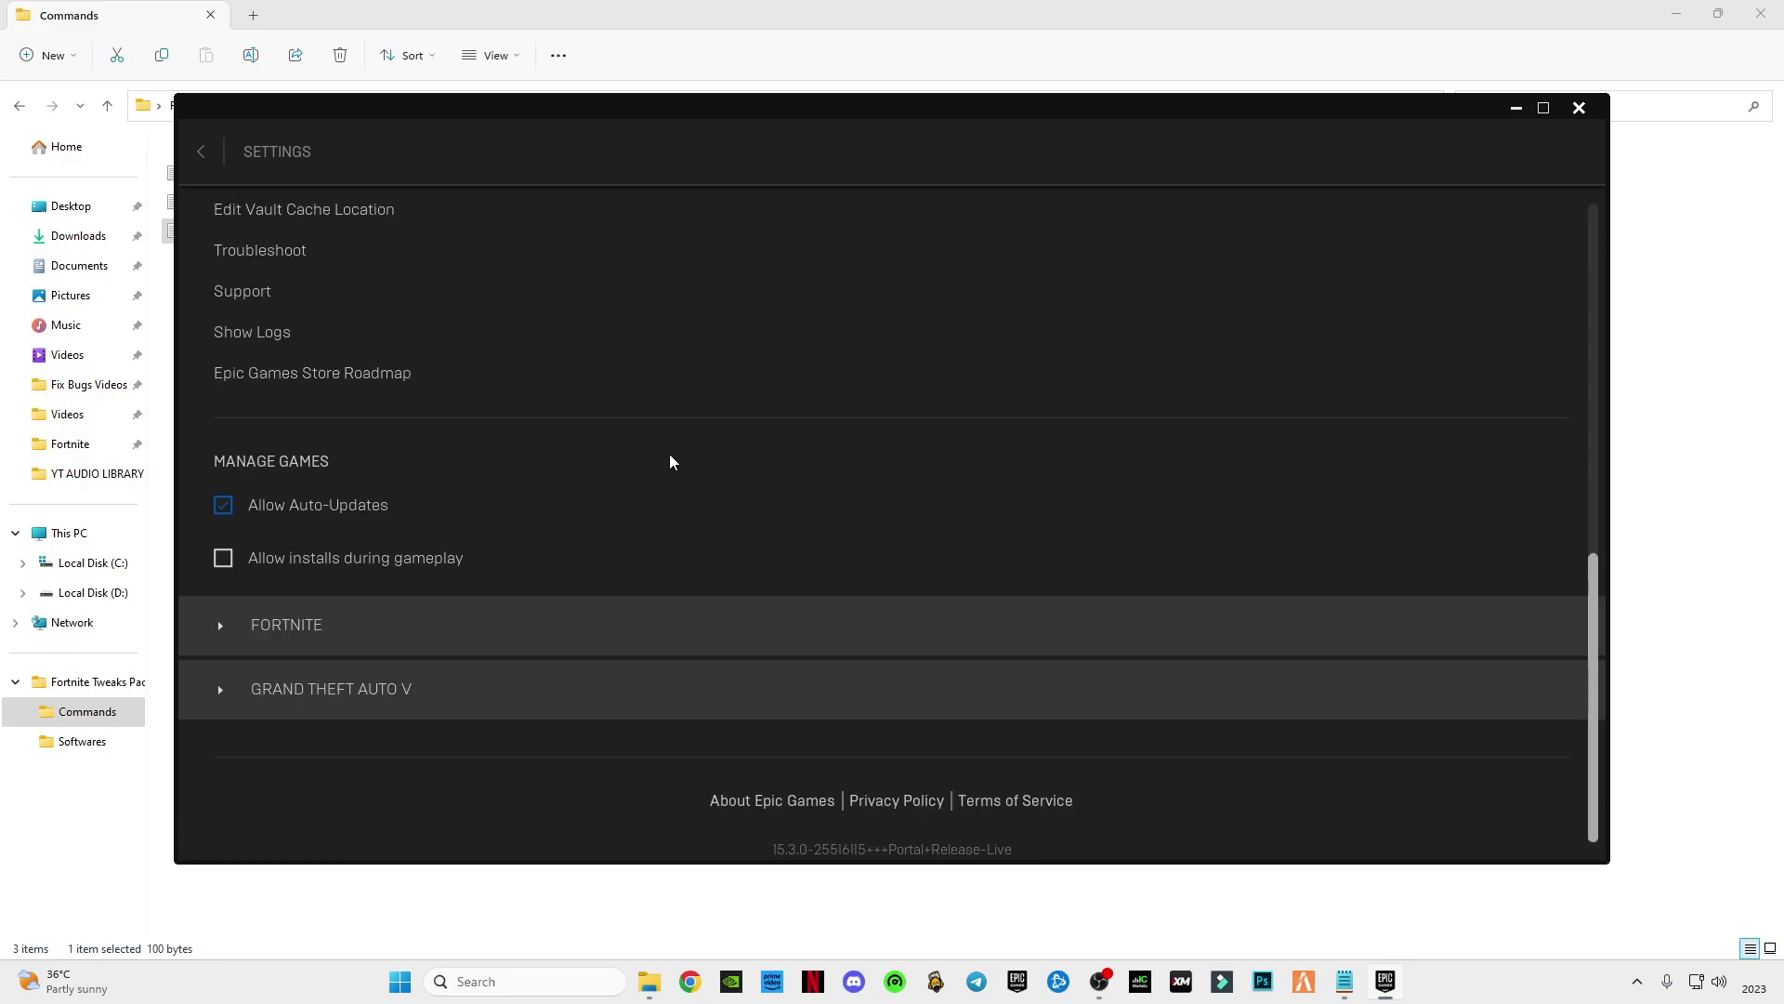
{"action": "left_click", "coordinate": [223, 625]}
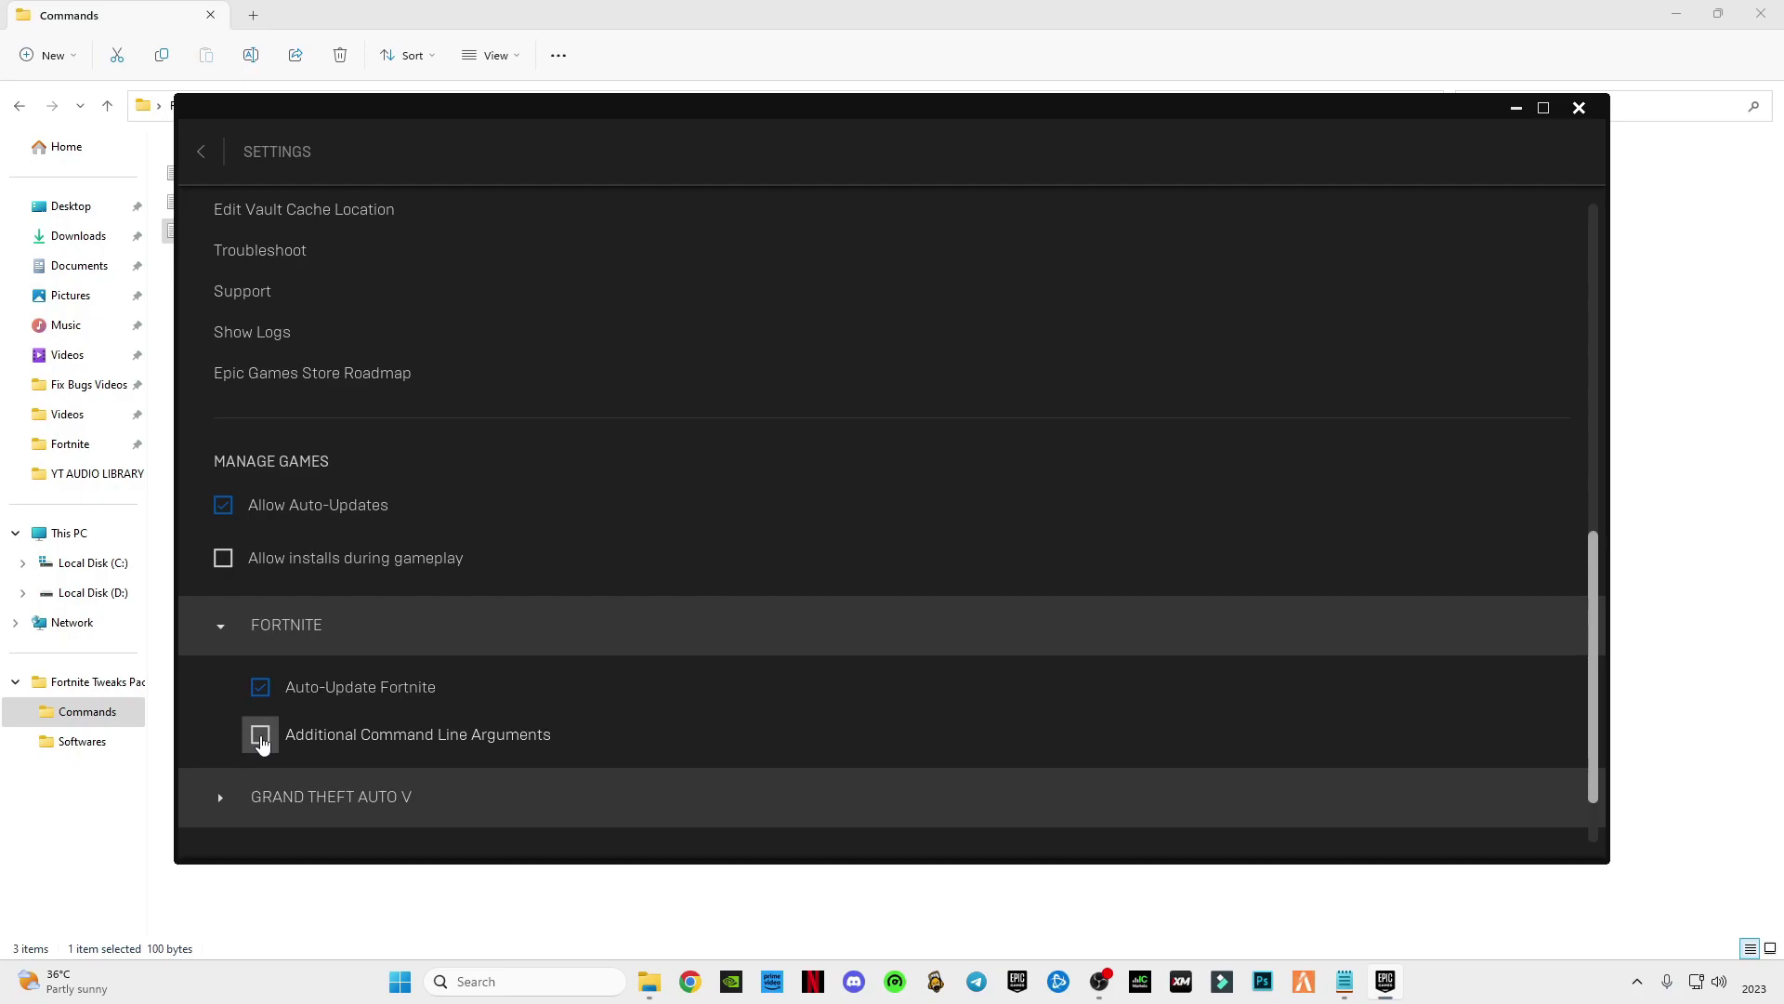
{"action": "left_click", "coordinate": [260, 736]}
{"action": "scroll", "coordinate": [427, 776], "scroll_direction": "down", "scroll_amount": 1}
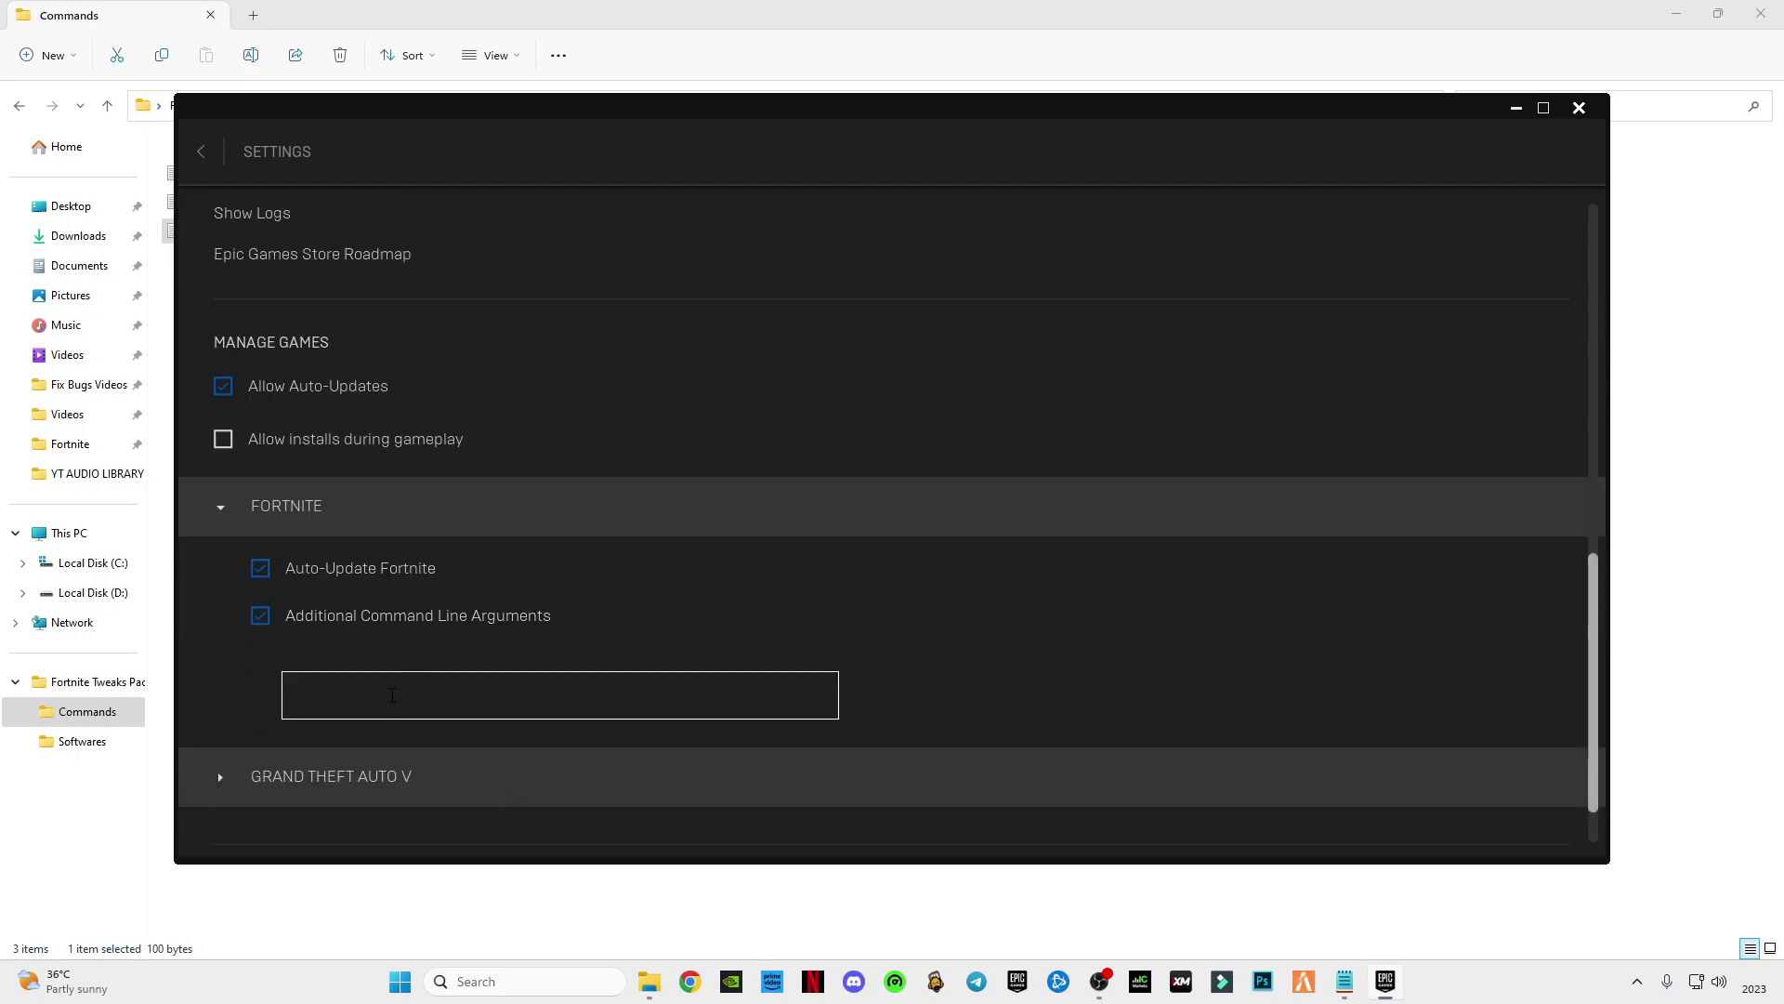
{"action": "key", "text": "ctrl+v"}
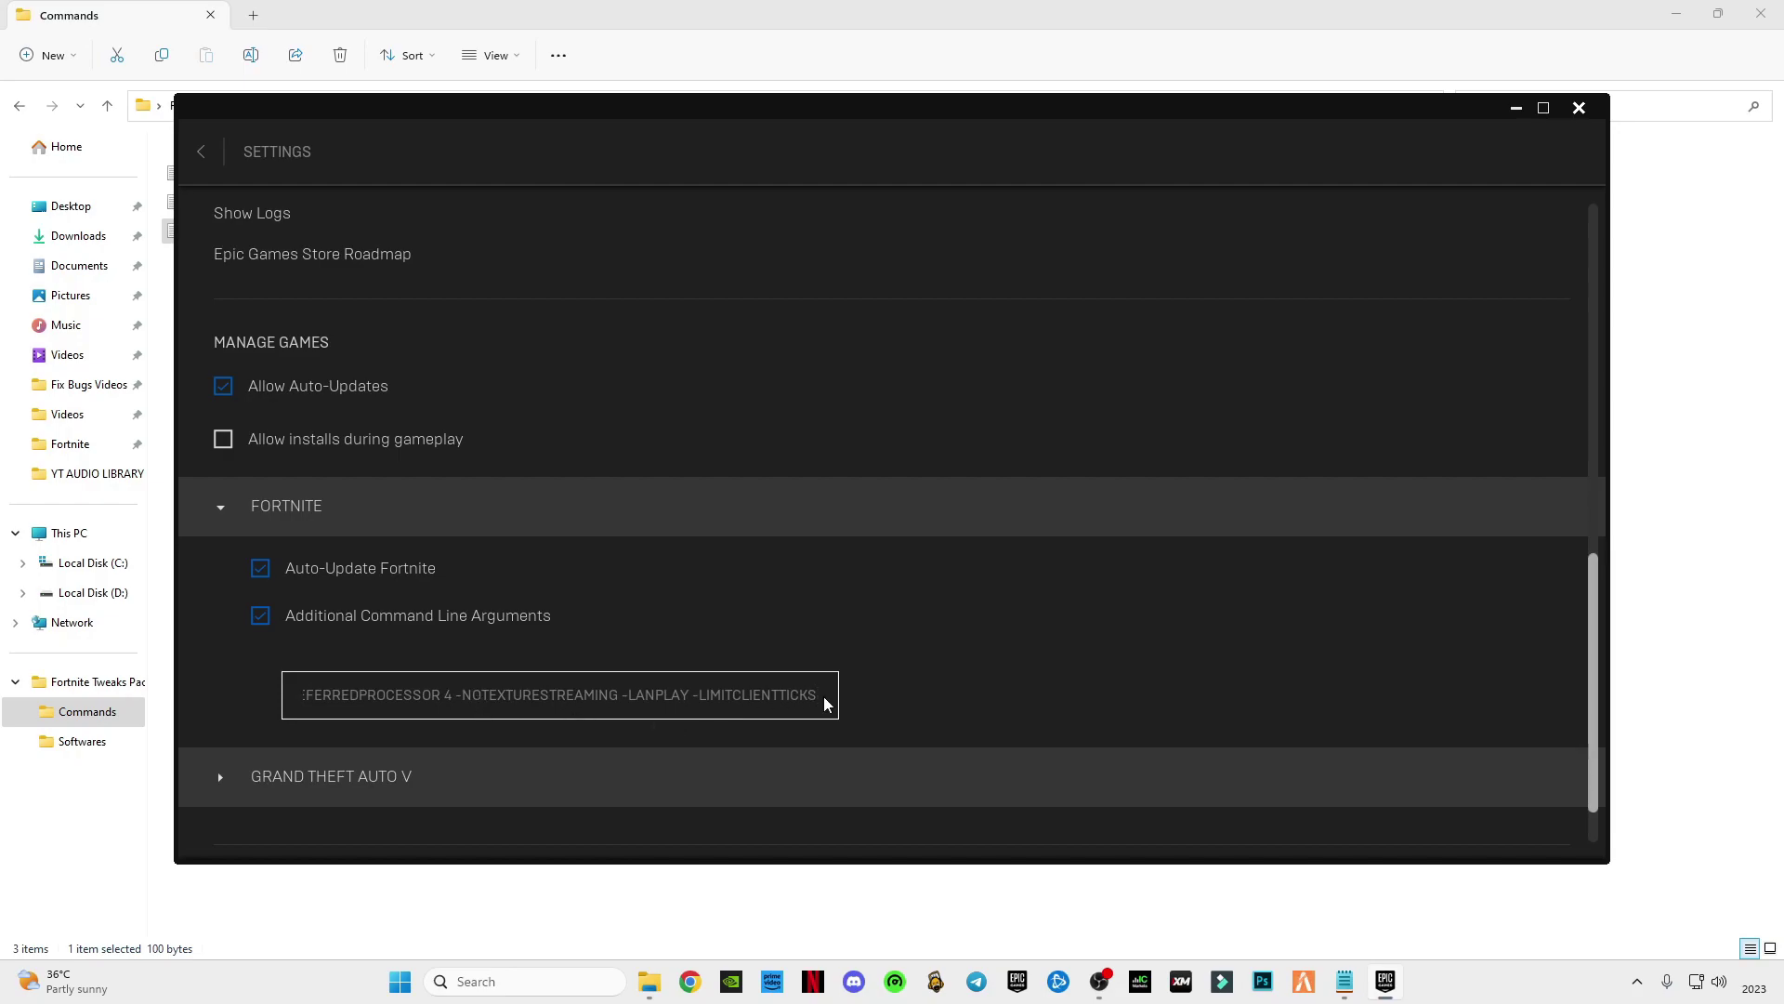
{"action": "right_click", "coordinate": [1558, 994]}
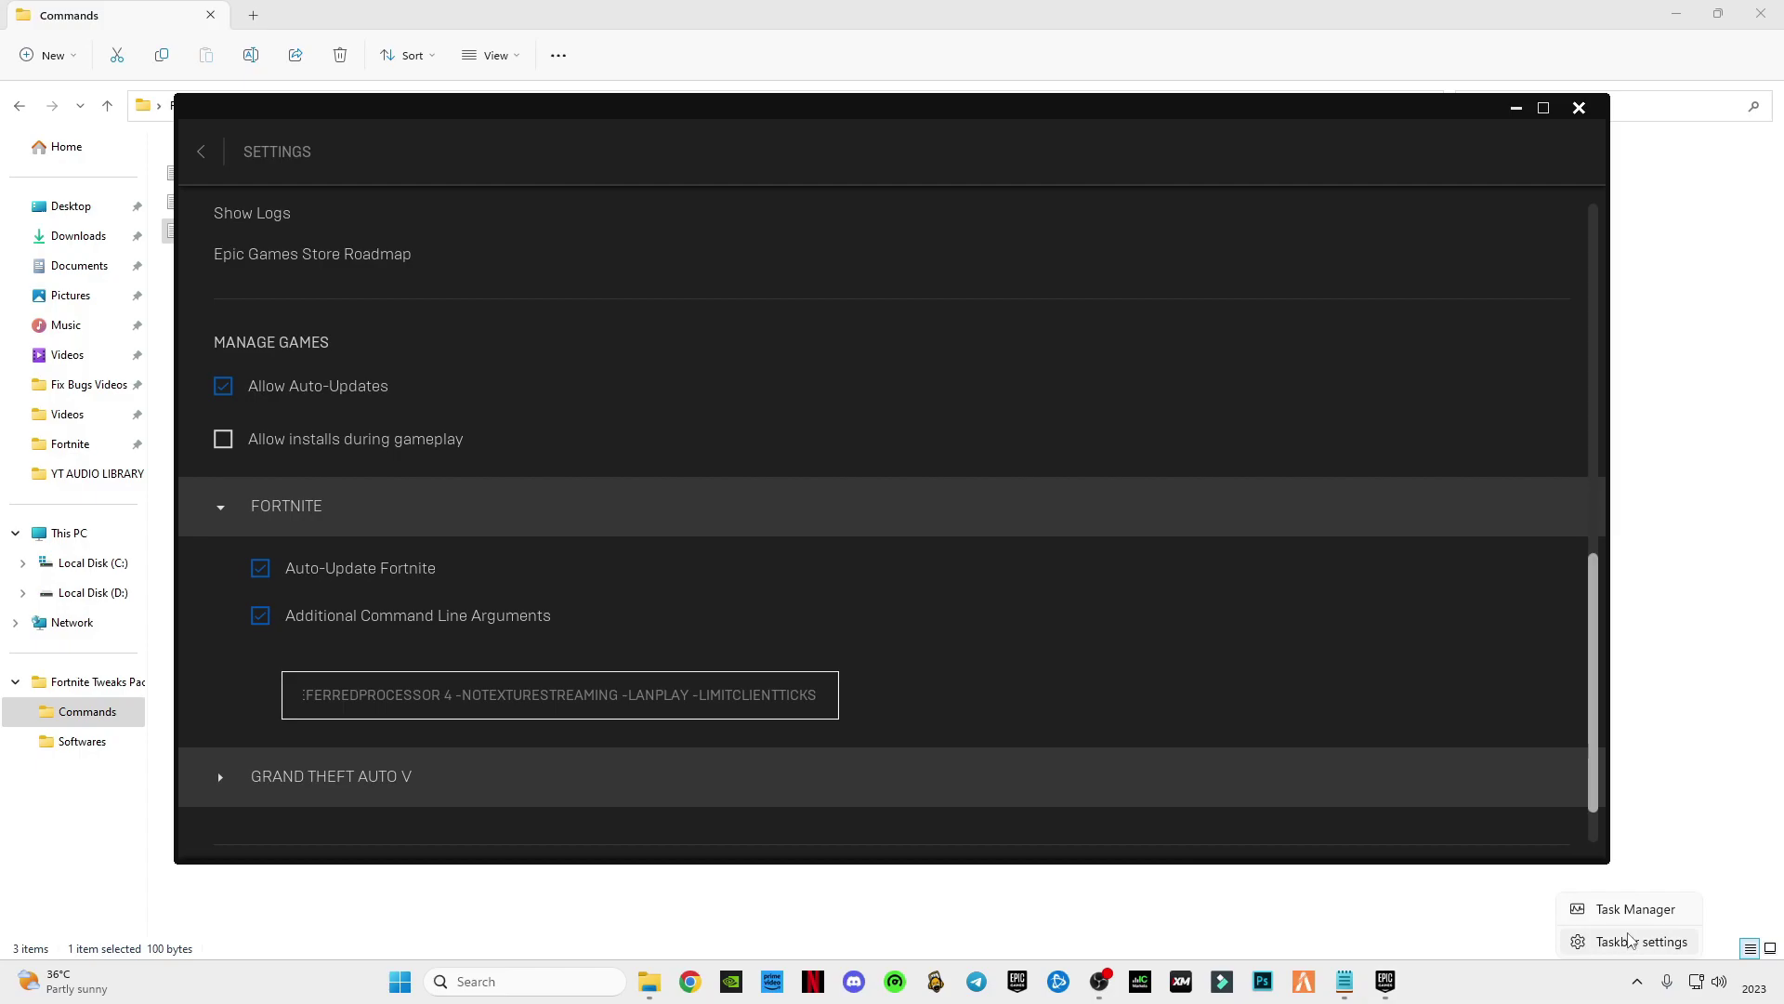
{"action": "left_click", "coordinate": [1652, 913]}
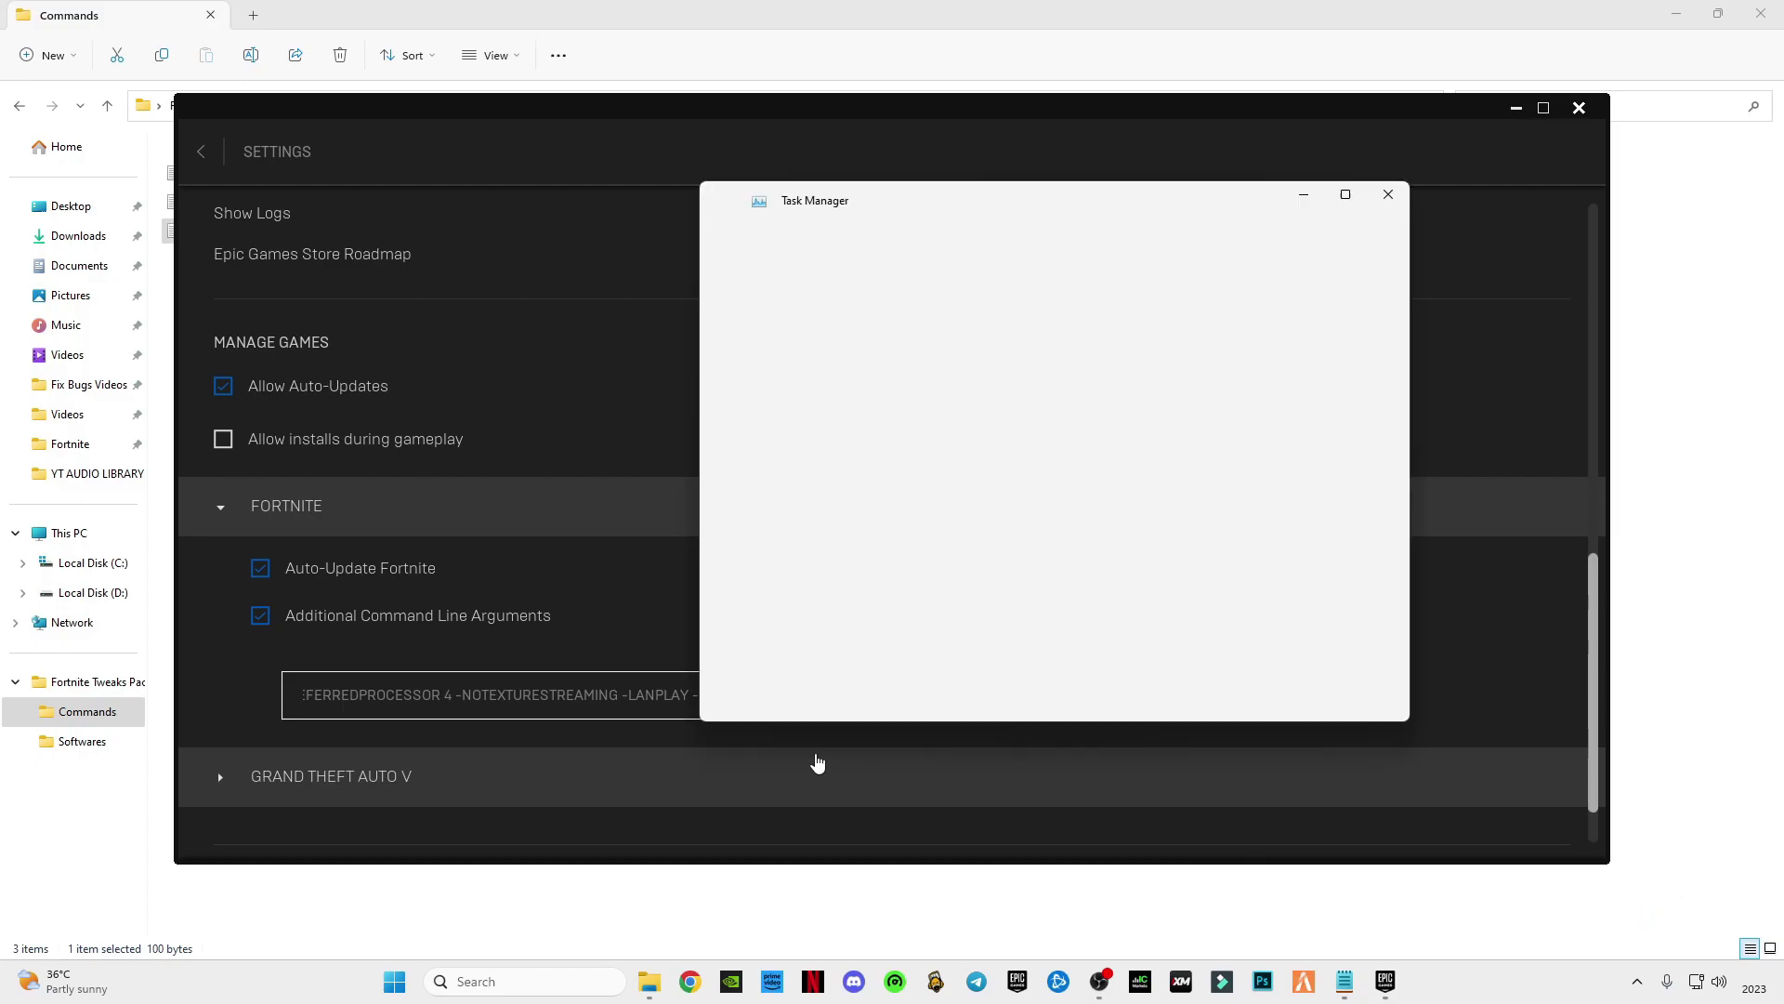
{"action": "left_click", "coordinate": [722, 326]}
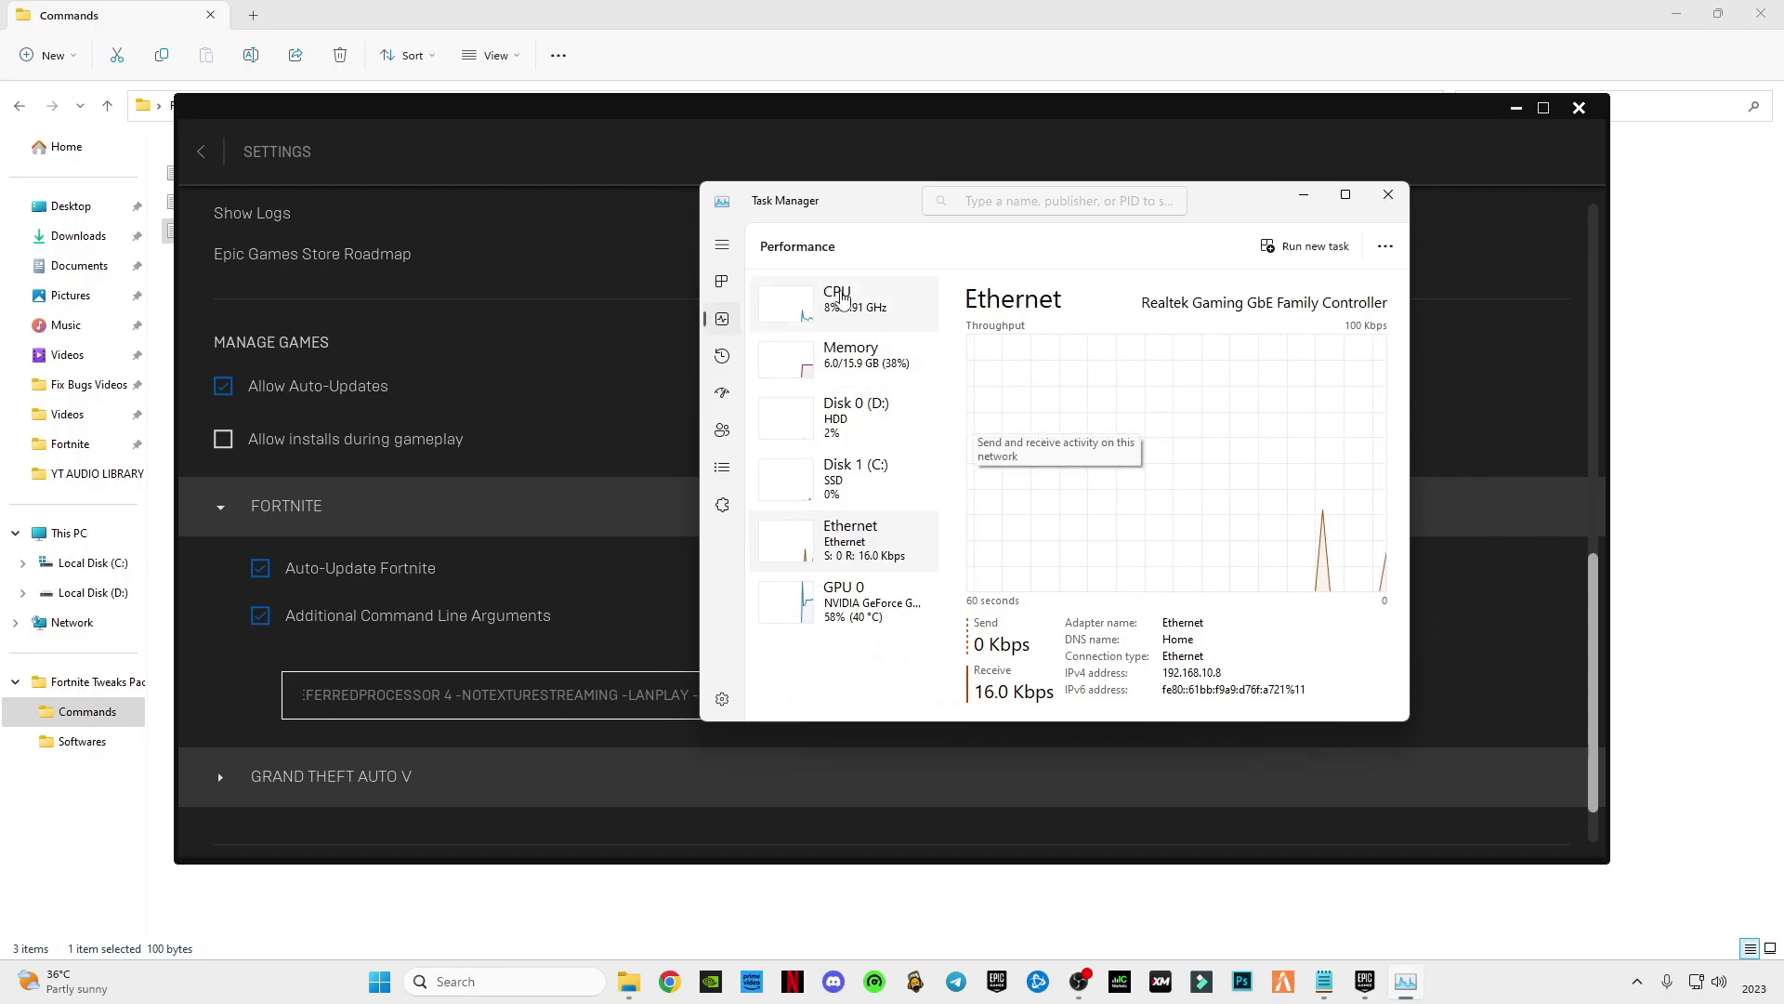
{"action": "left_click", "coordinate": [865, 302]}
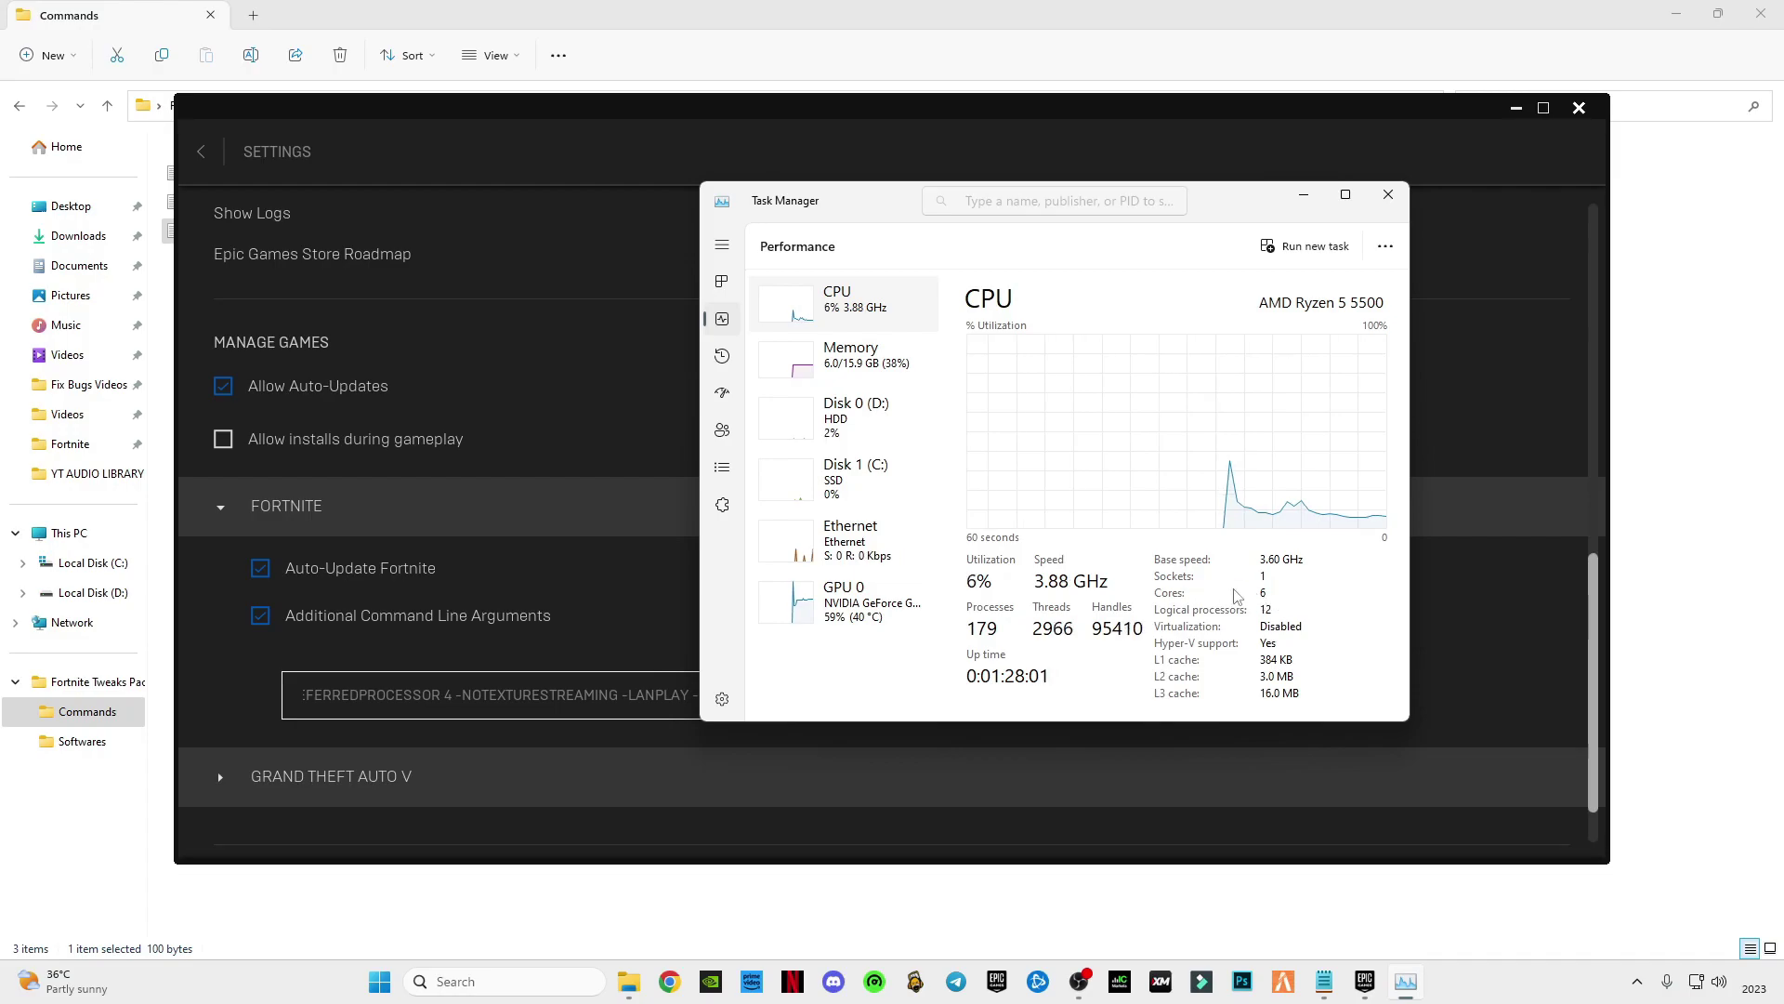
{"action": "left_click", "coordinate": [1304, 194]}
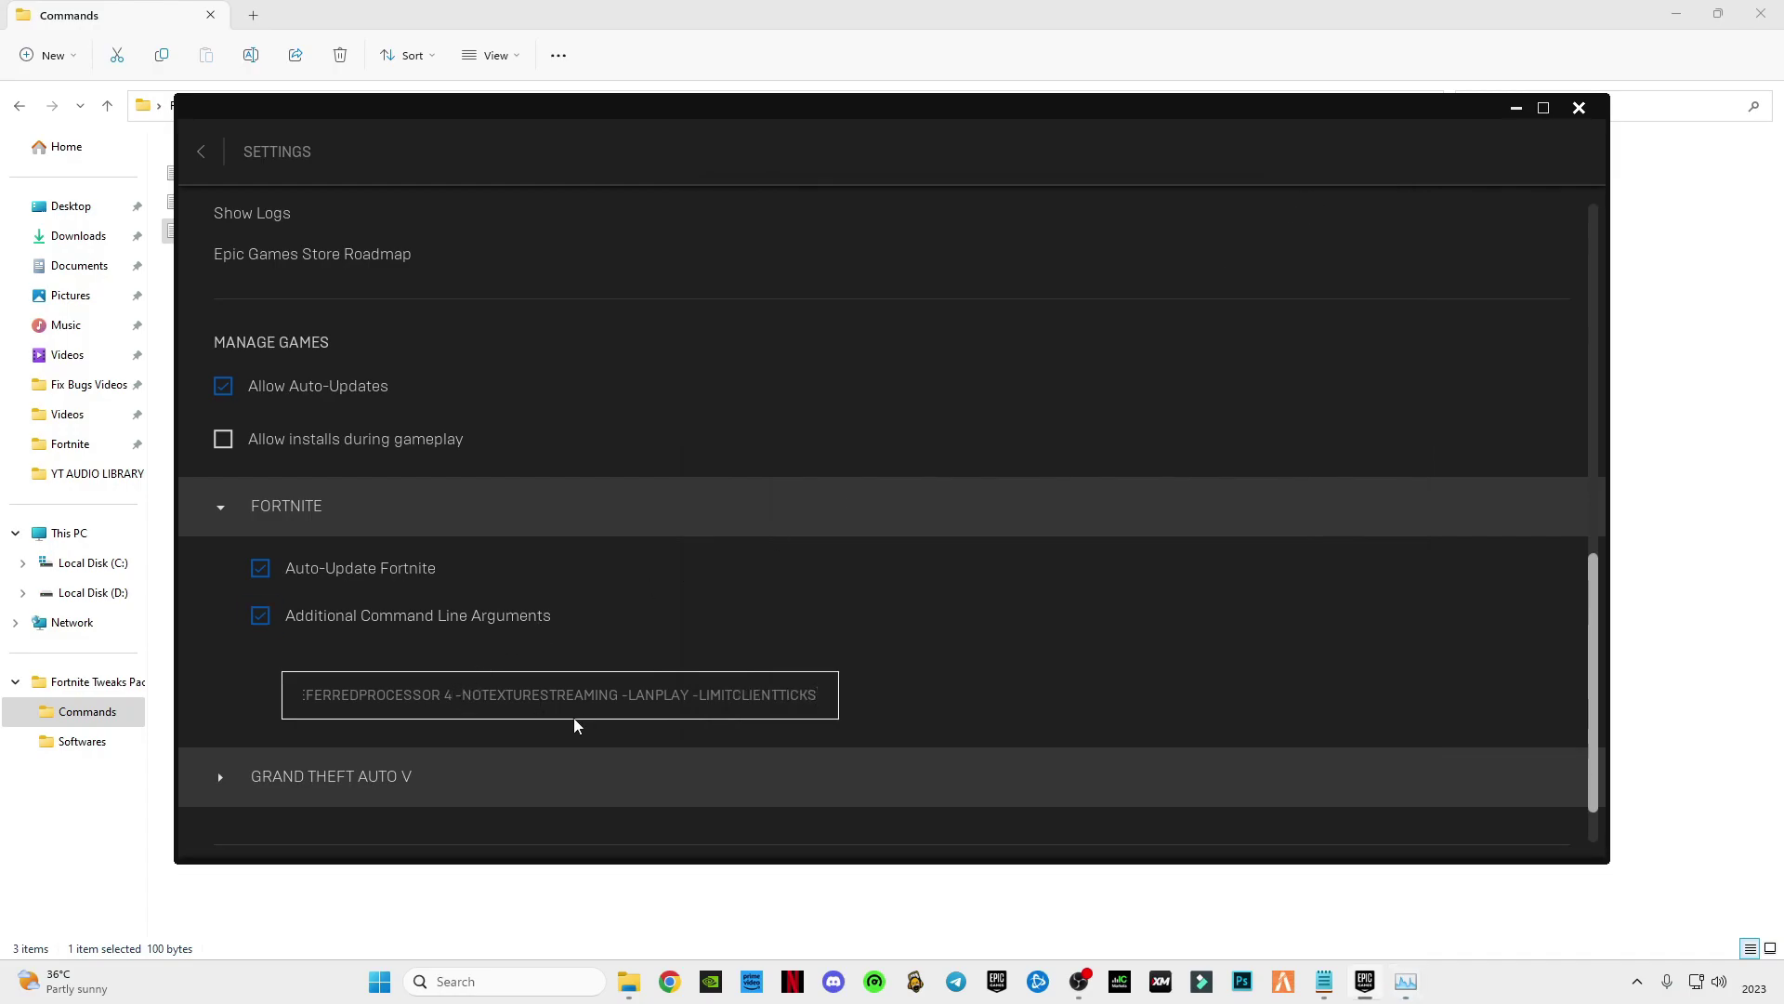
- Change -PREFERREDPROCESSOR from 4 to 6 in Fortnite's launch arguments
{"action": "key", "text": "BackSpace"}
{"action": "type", "text": "6"}
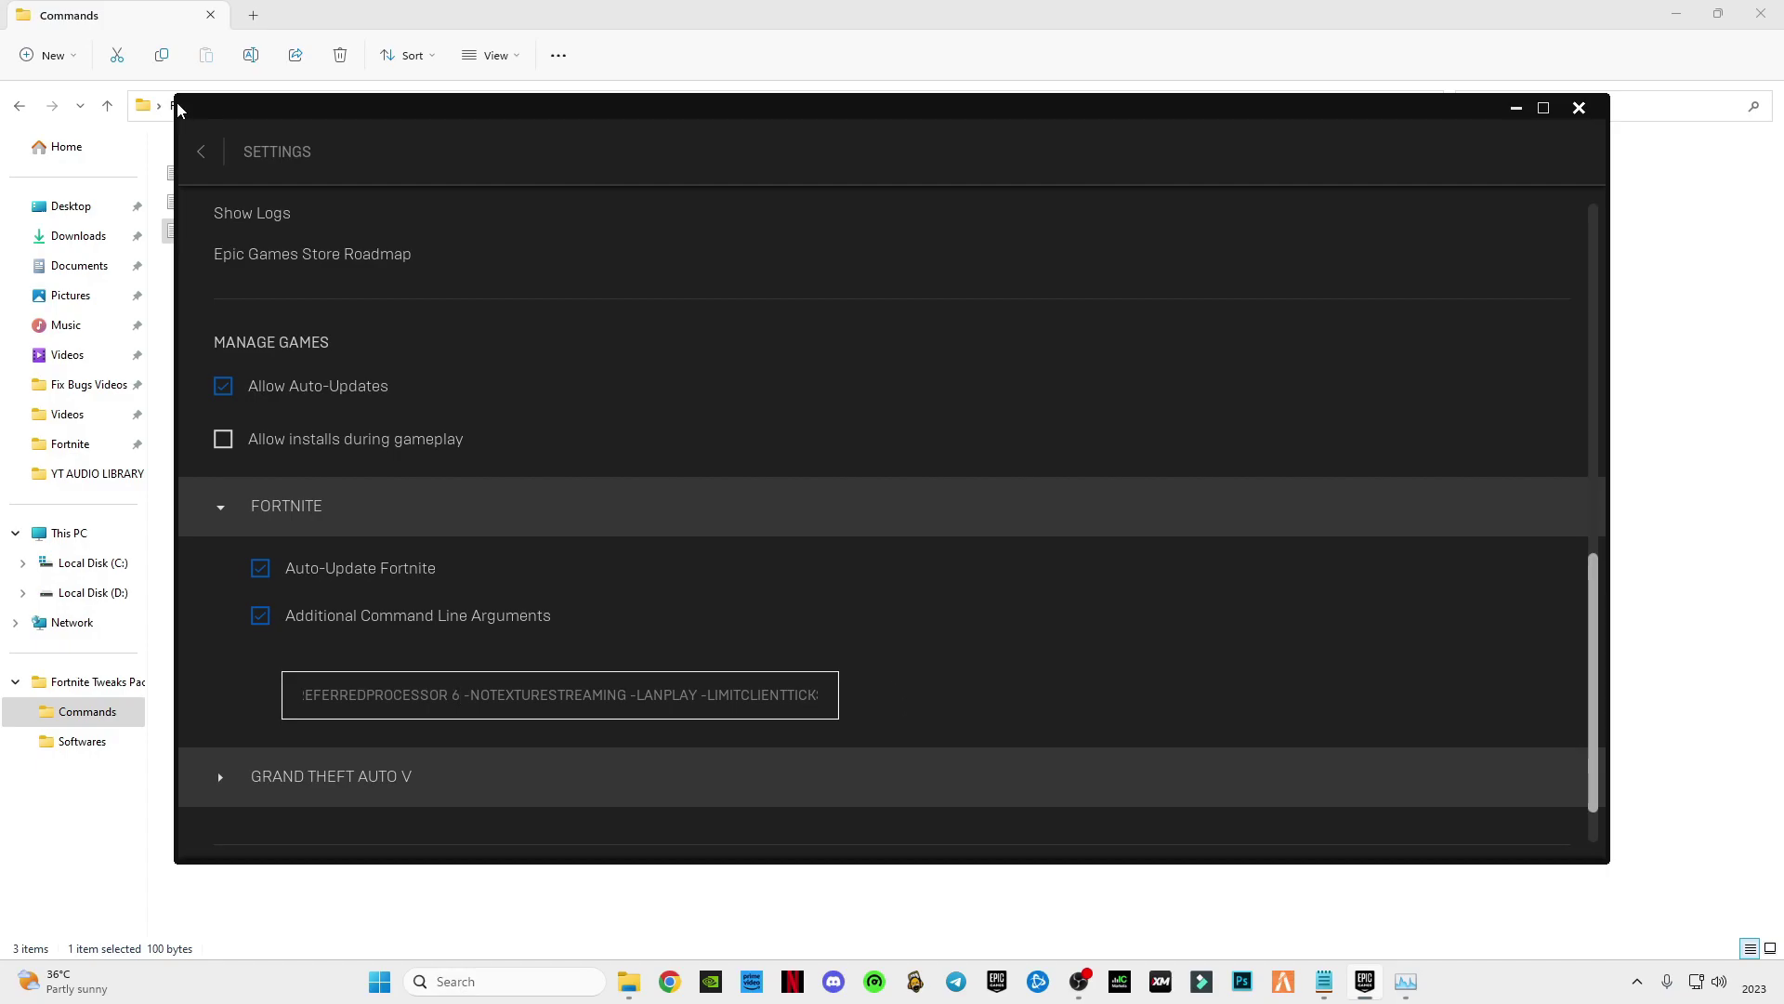
{"action": "left_click", "coordinate": [200, 150]}
- Minimize the launcher and open the pack's Softwares folder
{"action": "left_click", "coordinate": [1517, 108]}
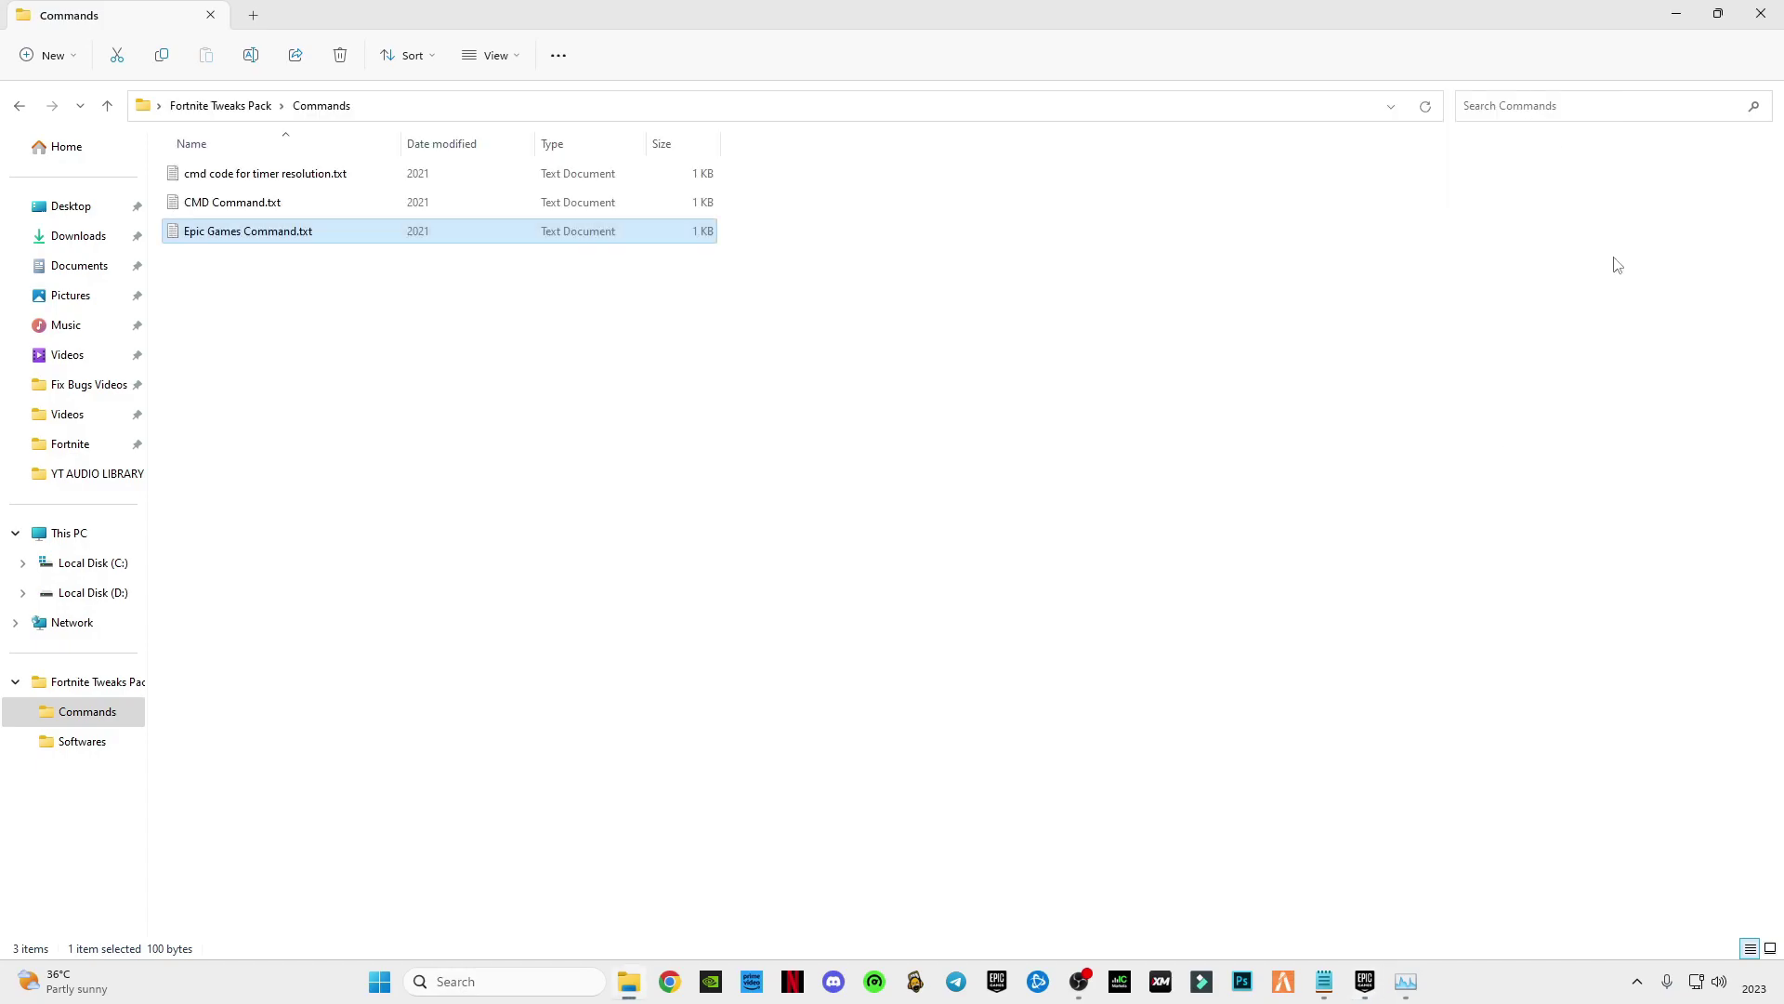
{"action": "left_click", "coordinate": [19, 105]}
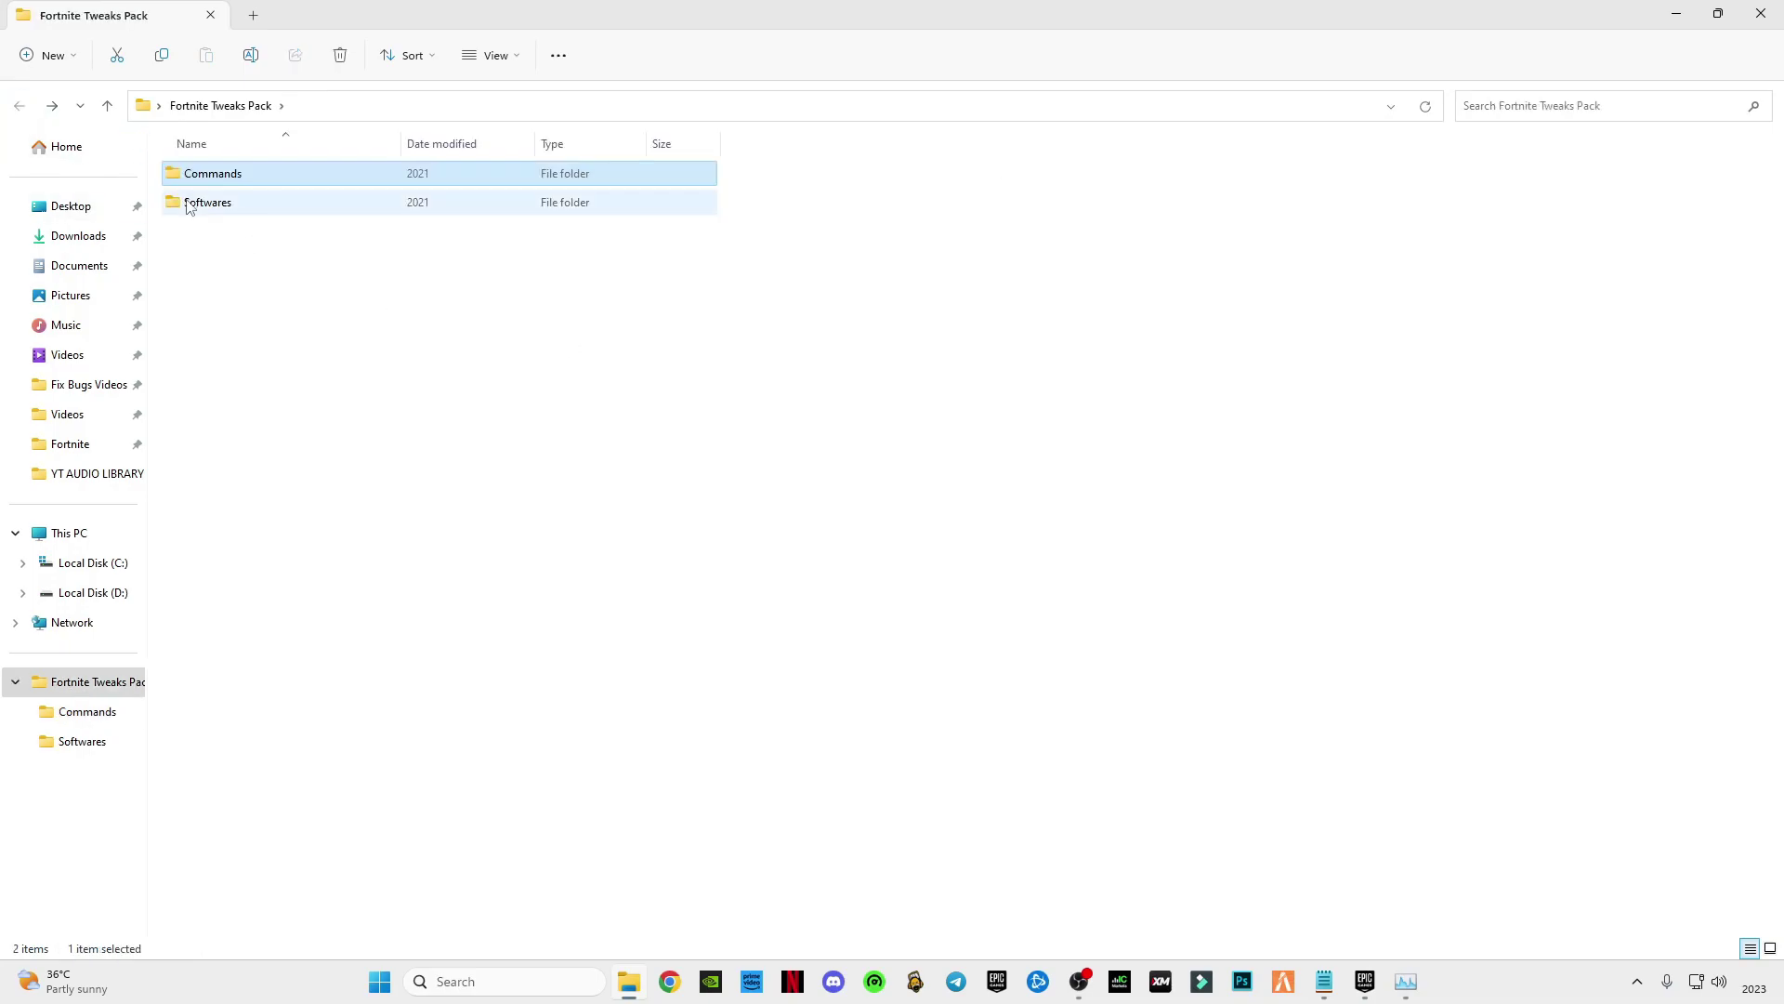
{"action": "double_click", "coordinate": [234, 204]}
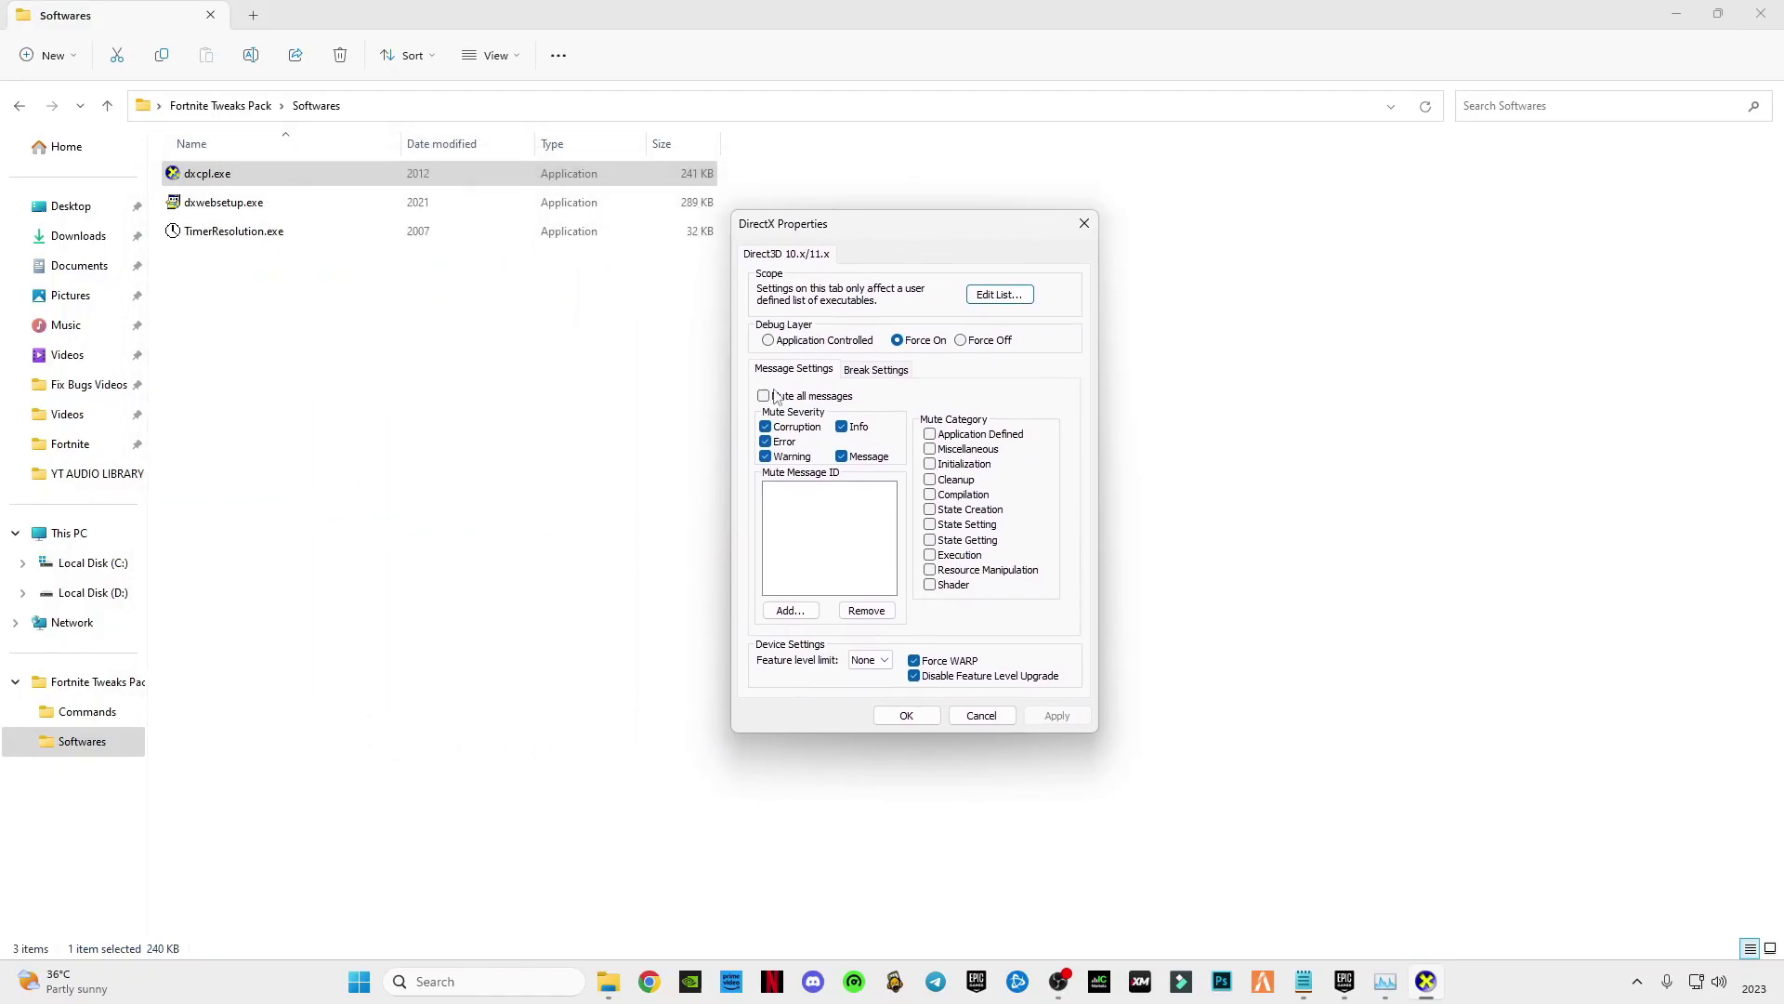
- Browse from the Direct3D executable list to C:\Program Files (x86)\Epic Games
{"action": "left_click", "coordinate": [1002, 303]}
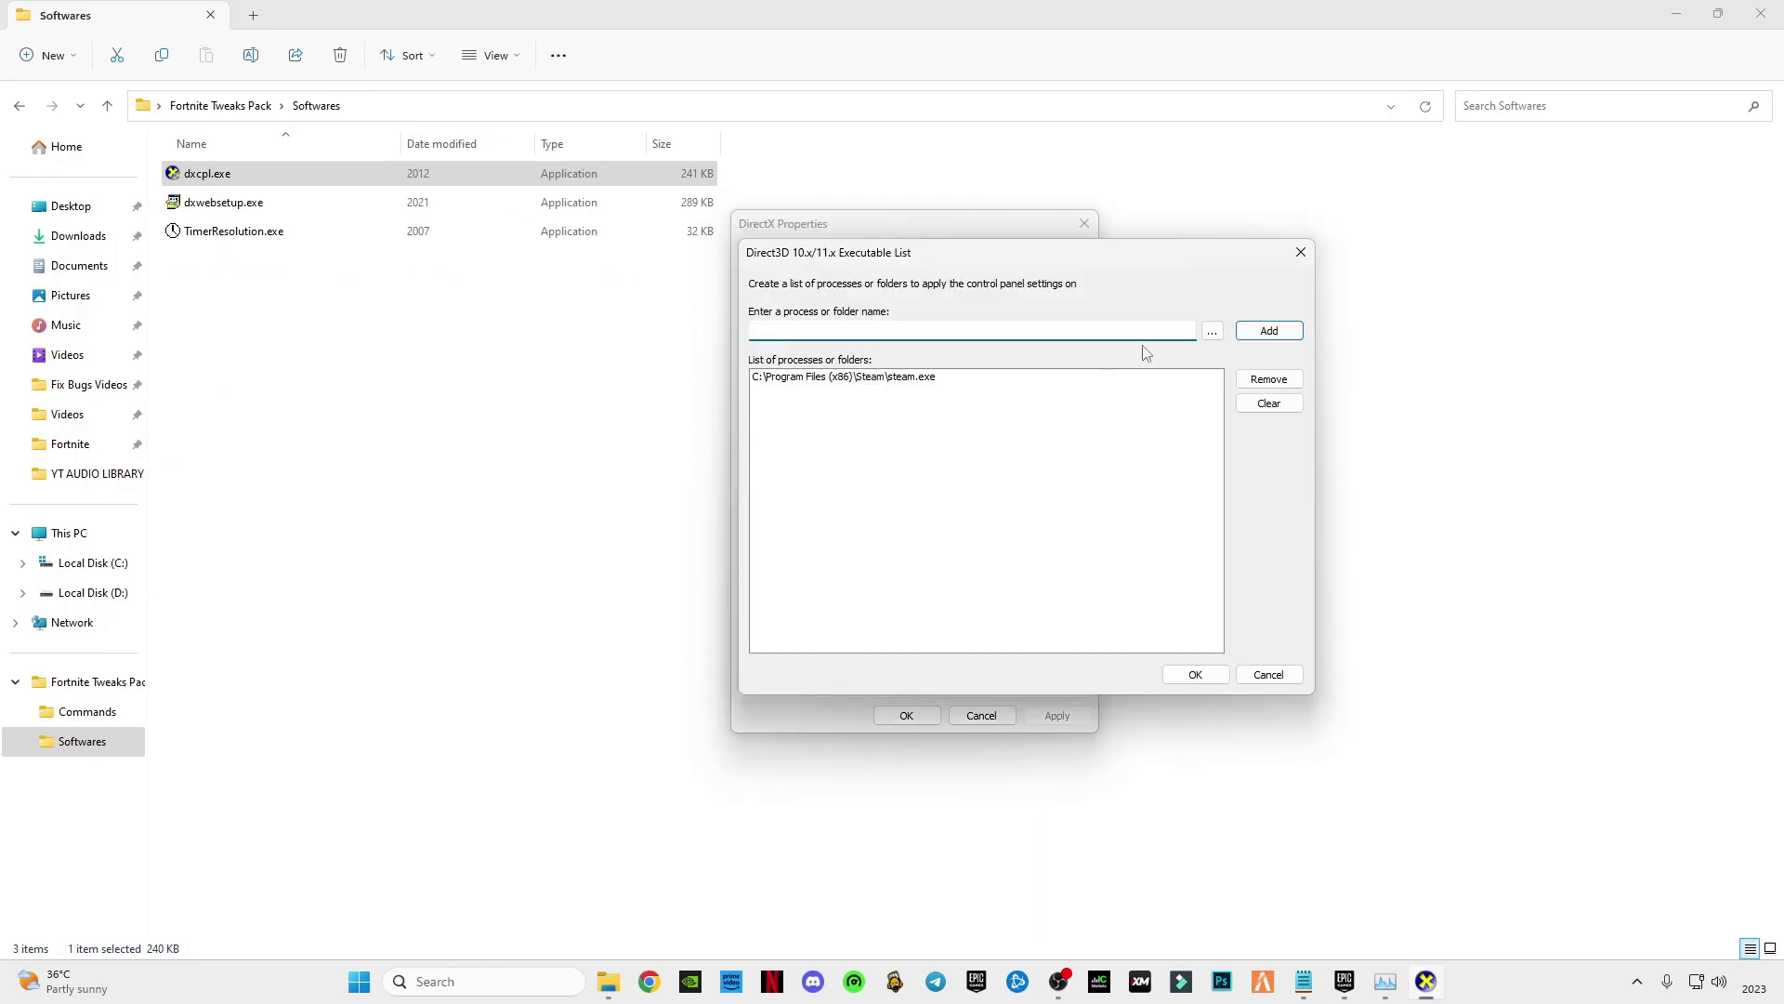
{"action": "left_click", "coordinate": [1212, 332]}
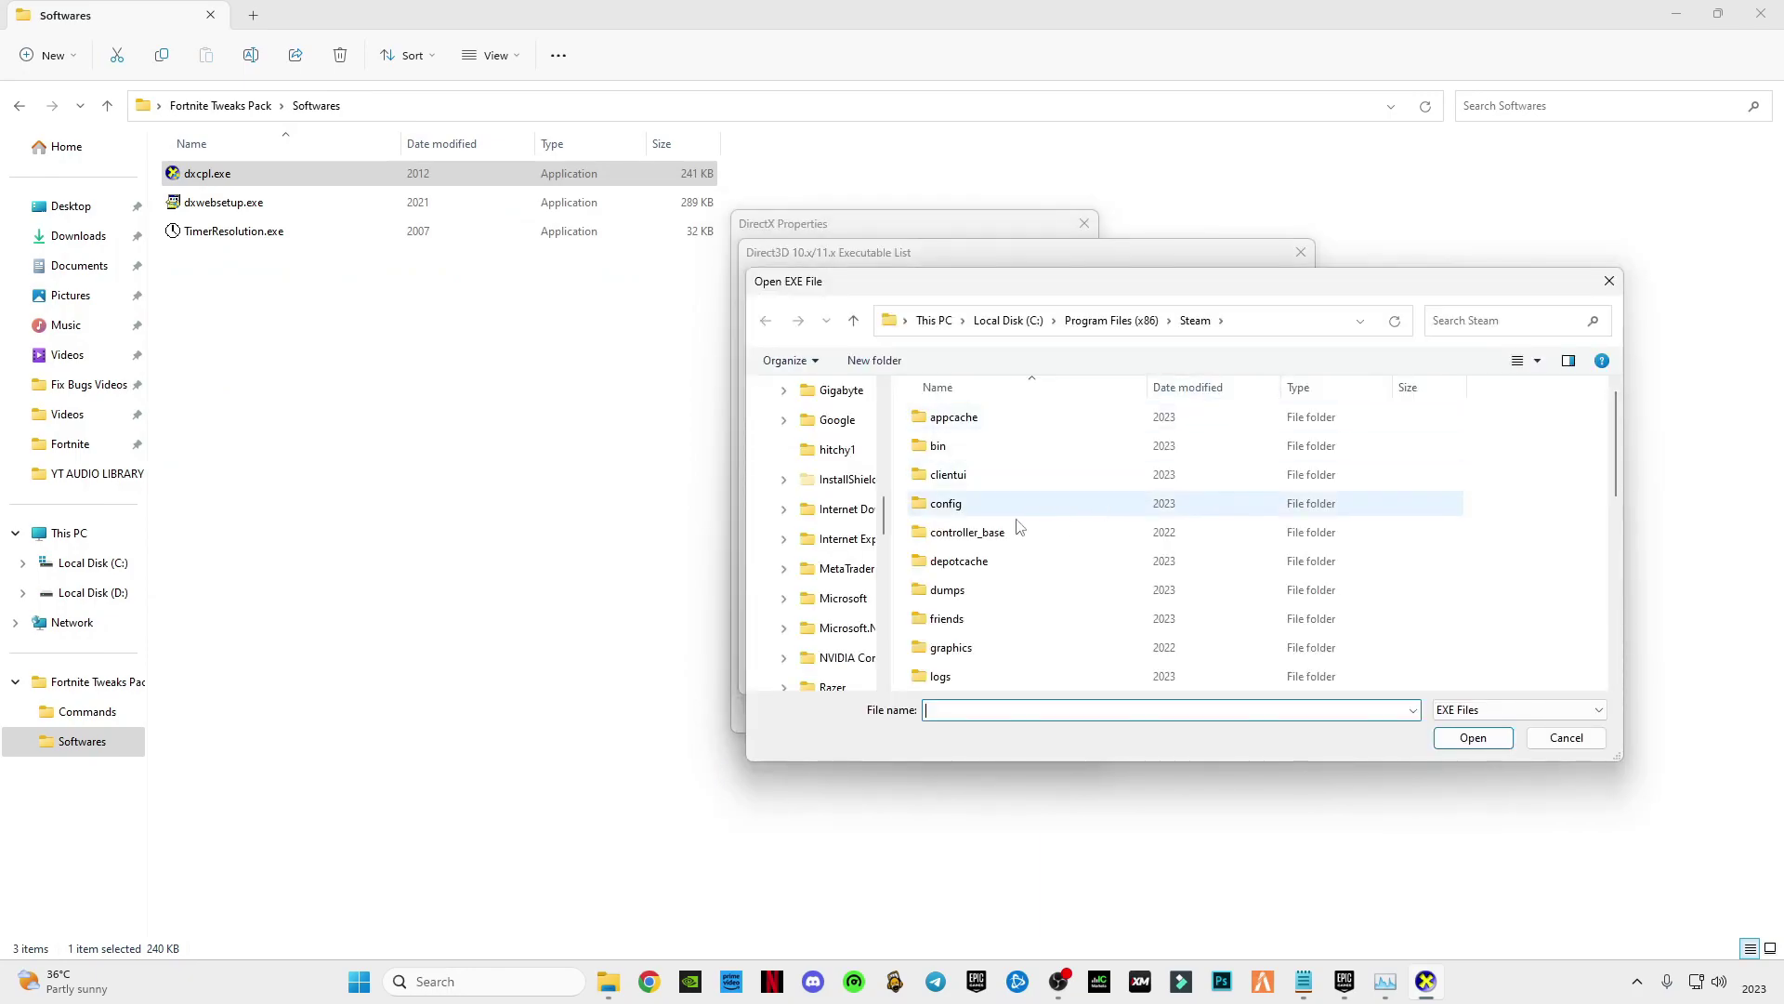
{"action": "scroll", "coordinate": [855, 535], "scroll_direction": "up", "scroll_amount": 10}
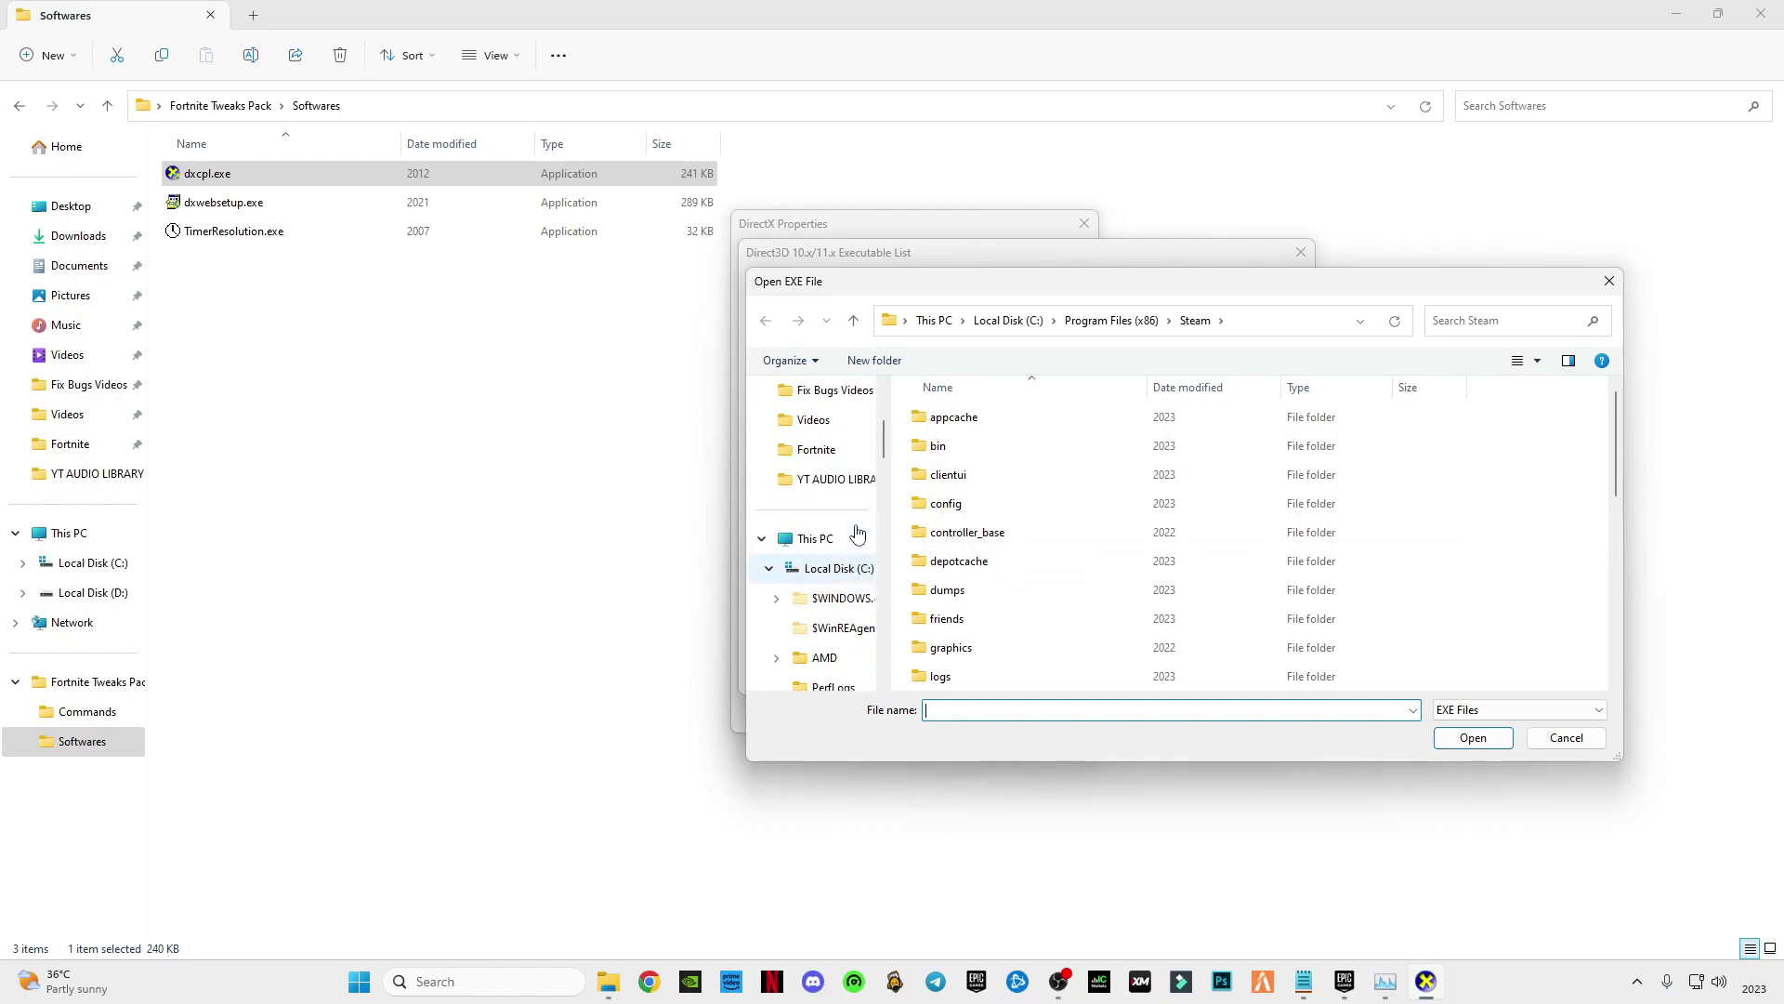
{"action": "left_click", "coordinate": [847, 538]}
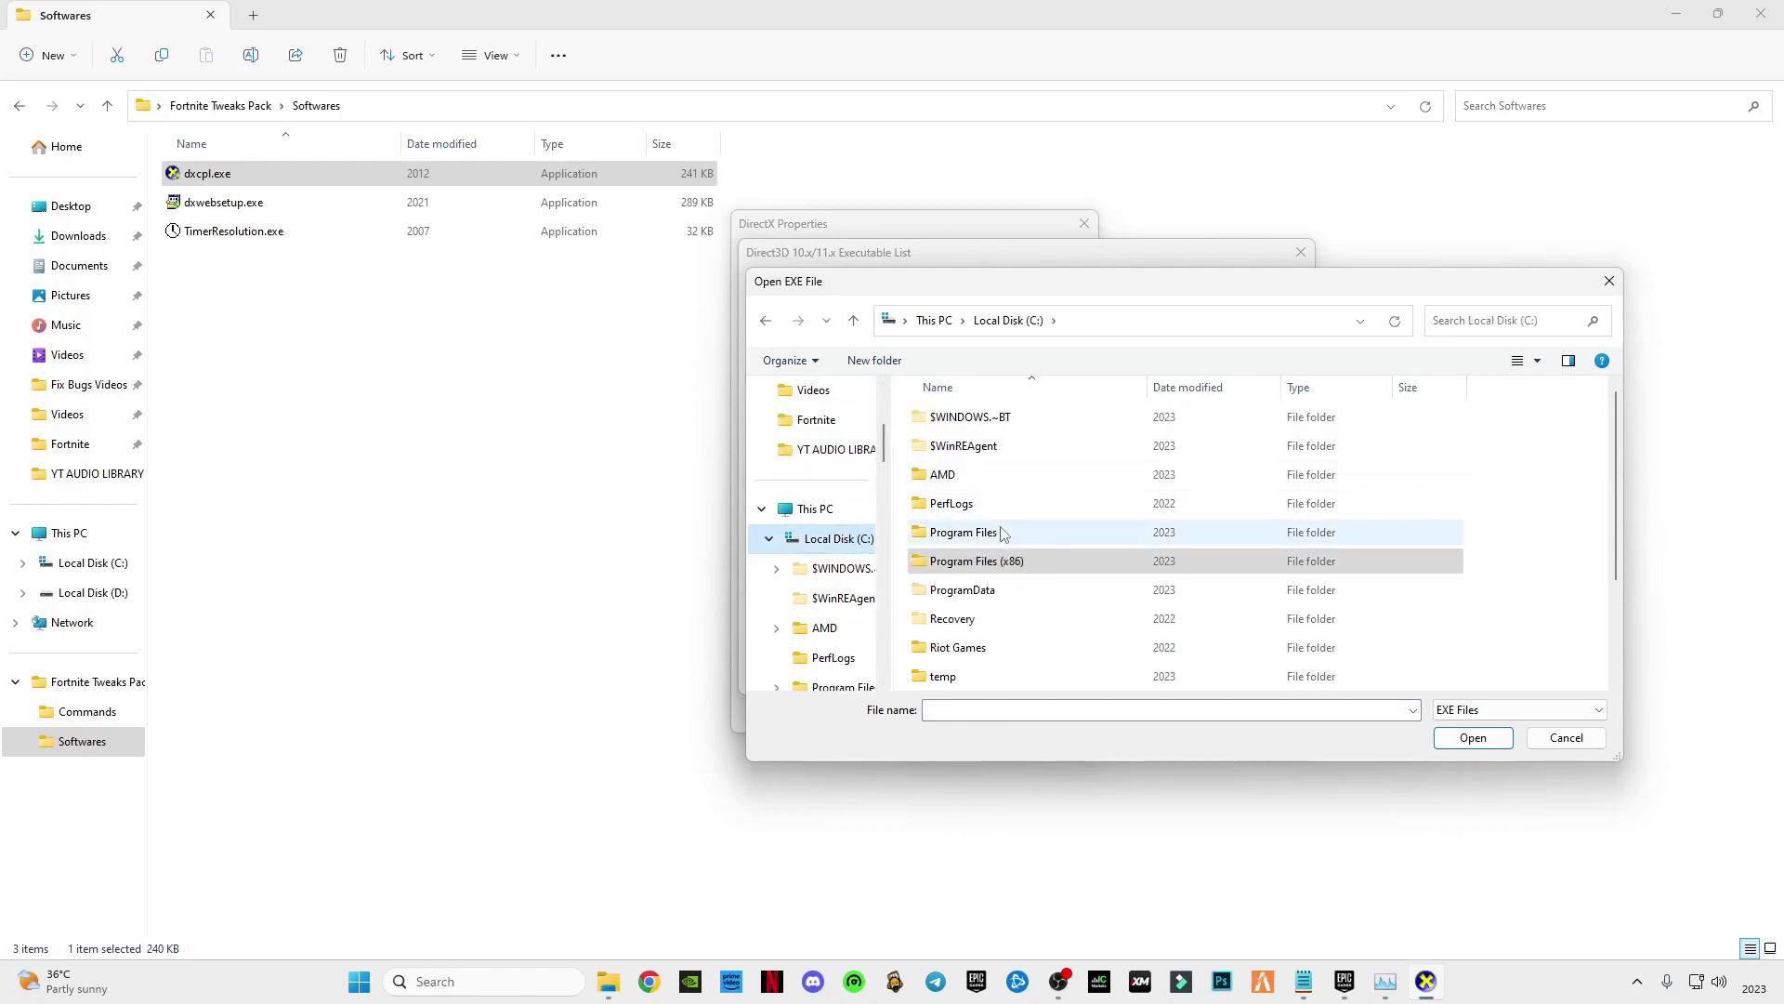
{"action": "double_click", "coordinate": [994, 540]}
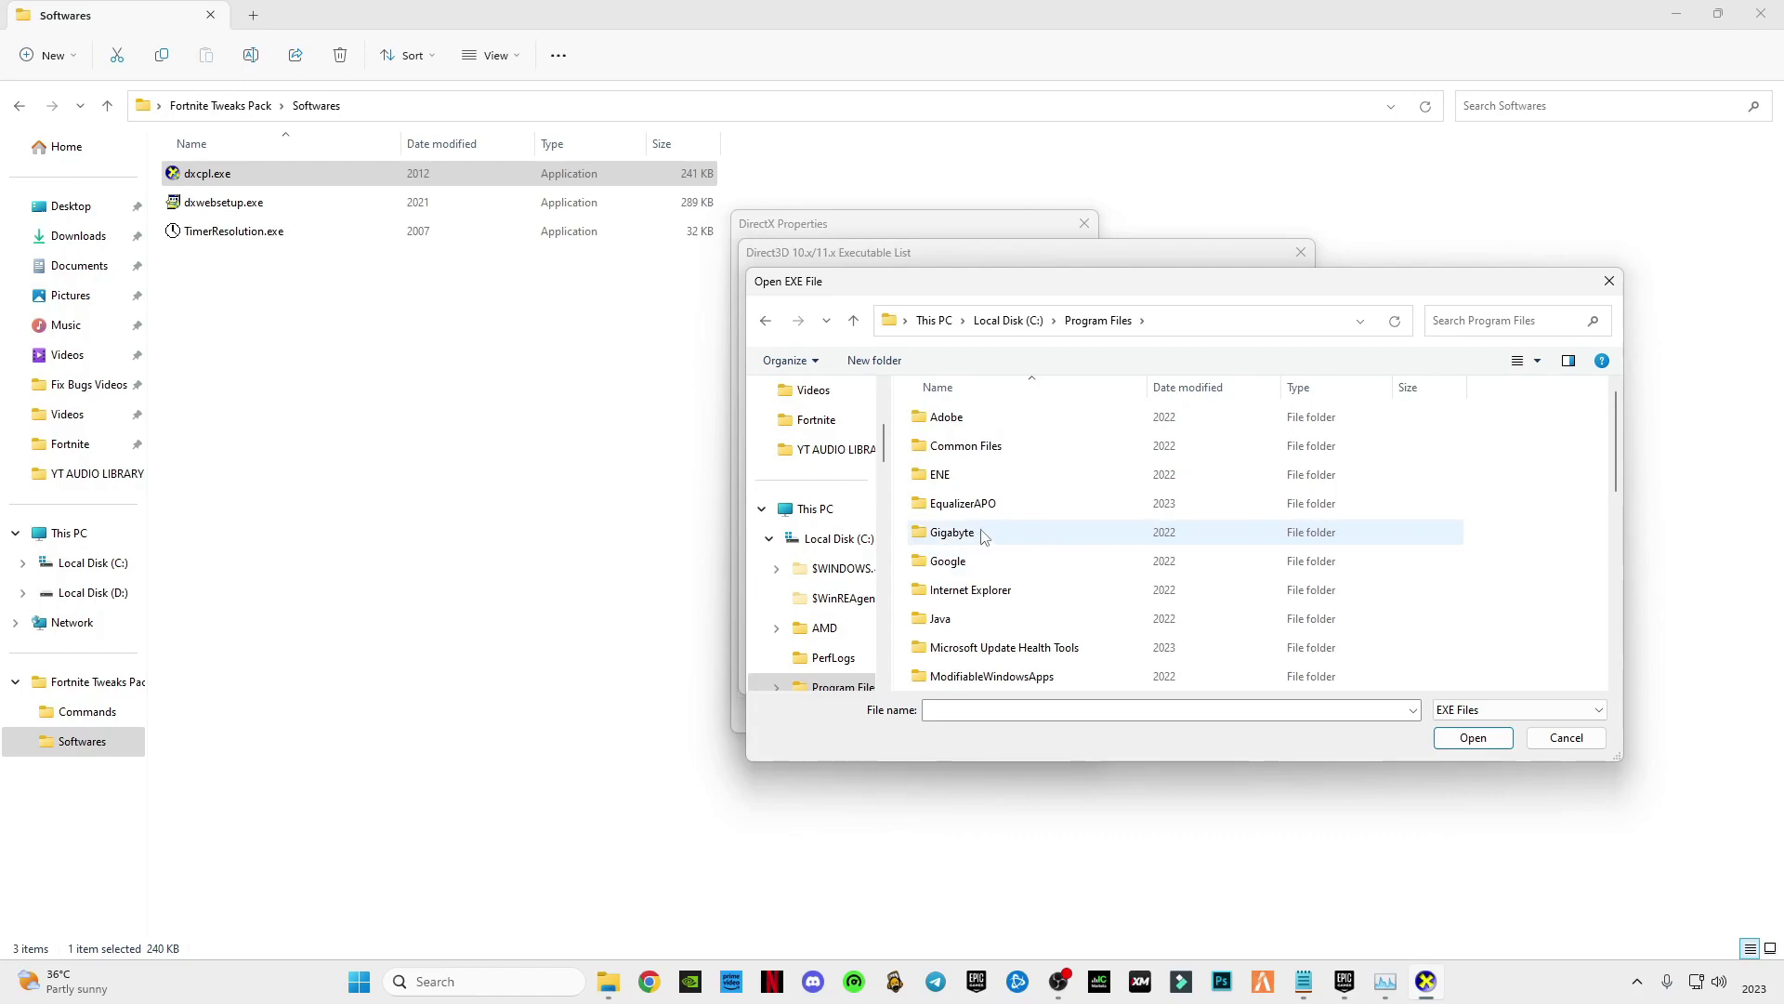
{"action": "scroll", "coordinate": [993, 493], "scroll_direction": "down", "scroll_amount": 2}
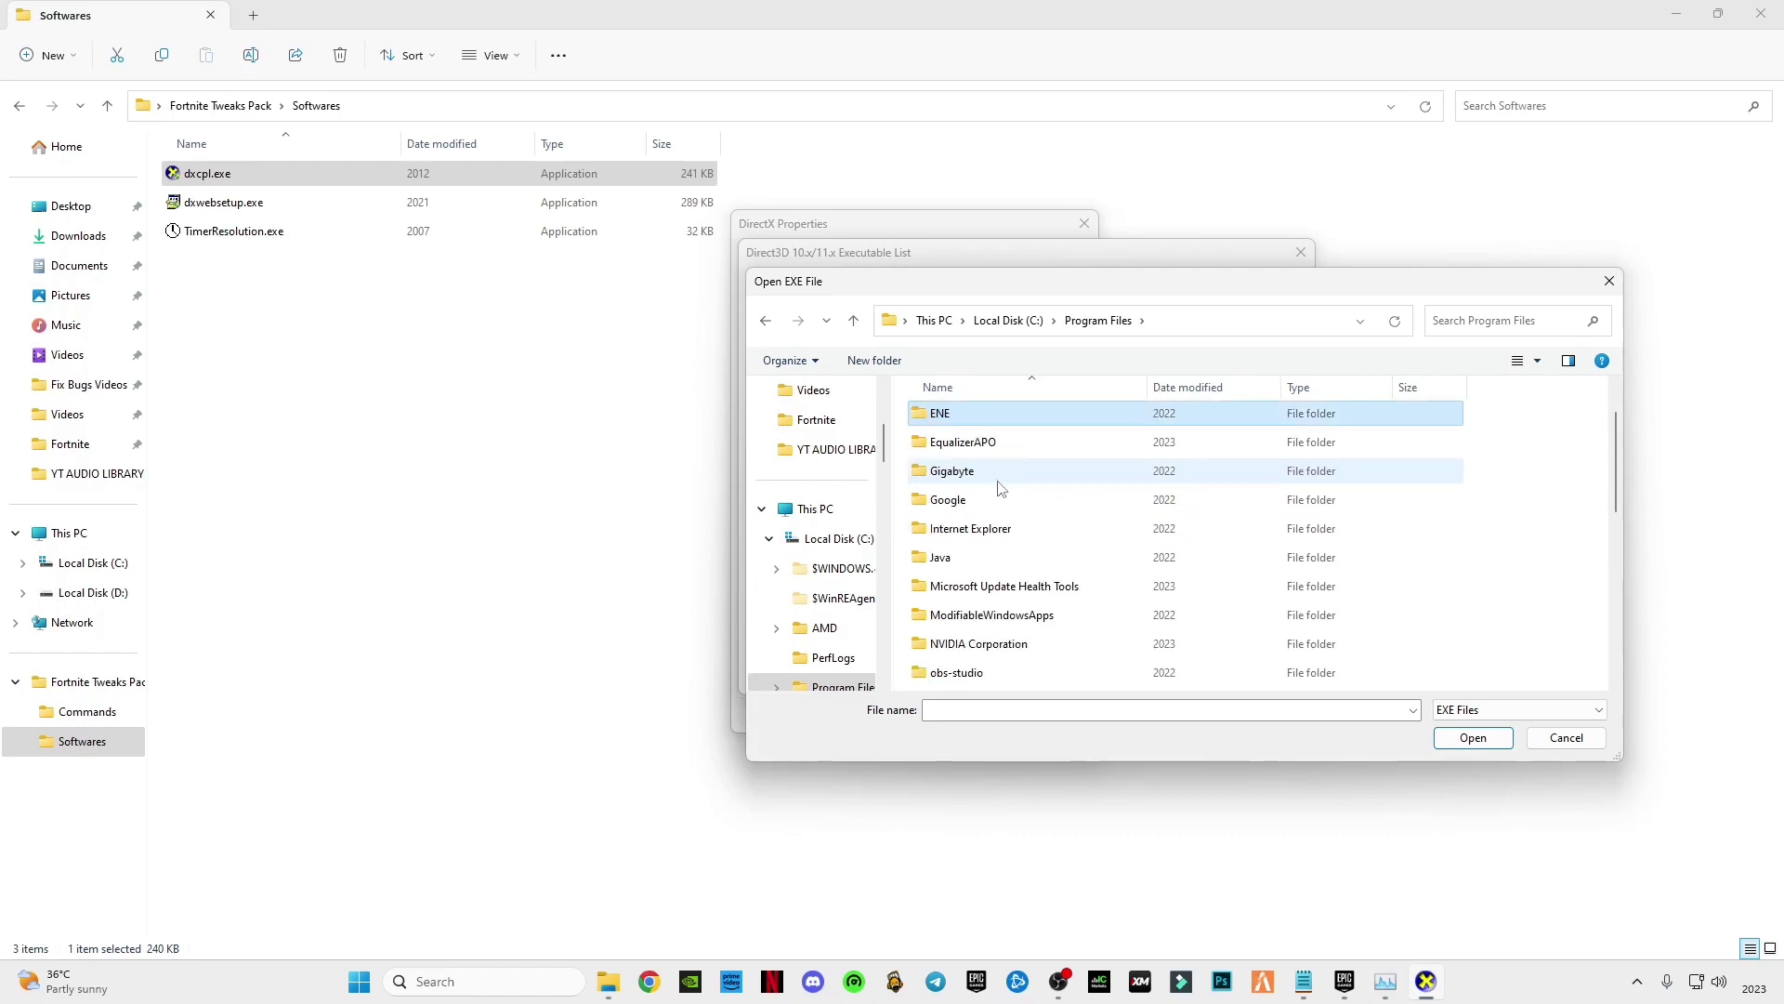
{"action": "key", "text": "alt+Up"}
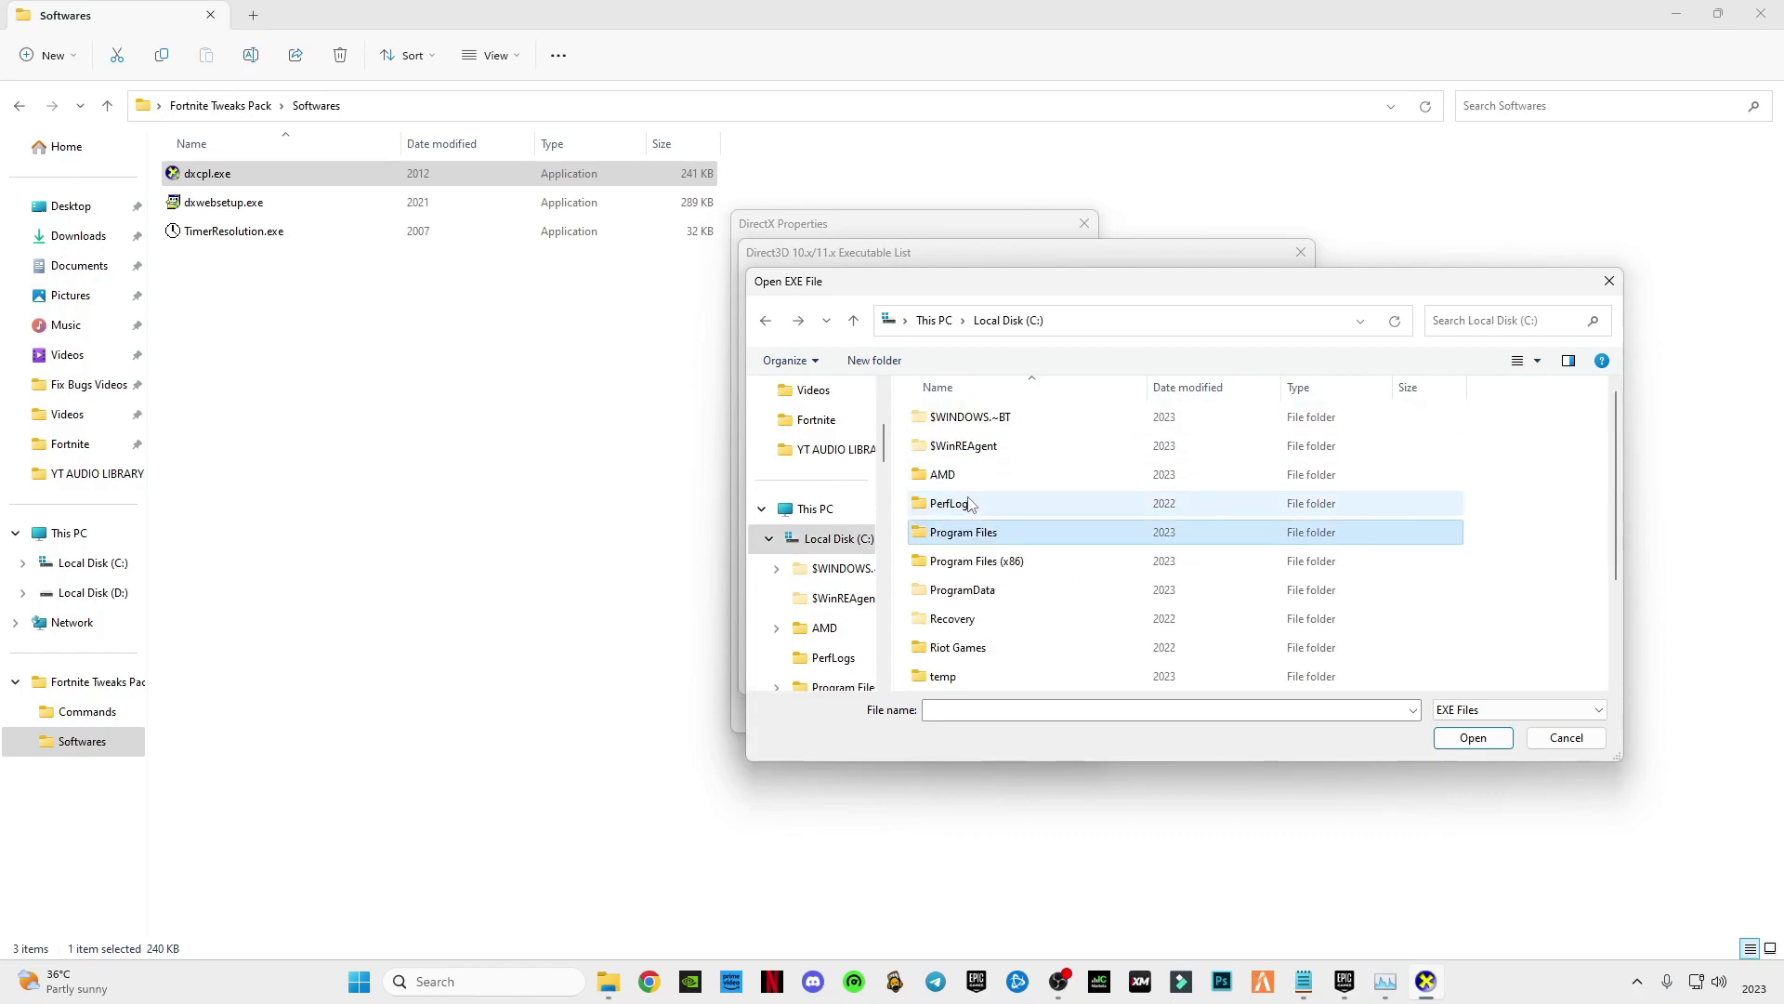
{"action": "double_click", "coordinate": [976, 561]}
{"action": "key", "text": "e"}
{"action": "key", "text": "e"}
{"action": "key", "text": "e"}
{"action": "double_click", "coordinate": [971, 621]}
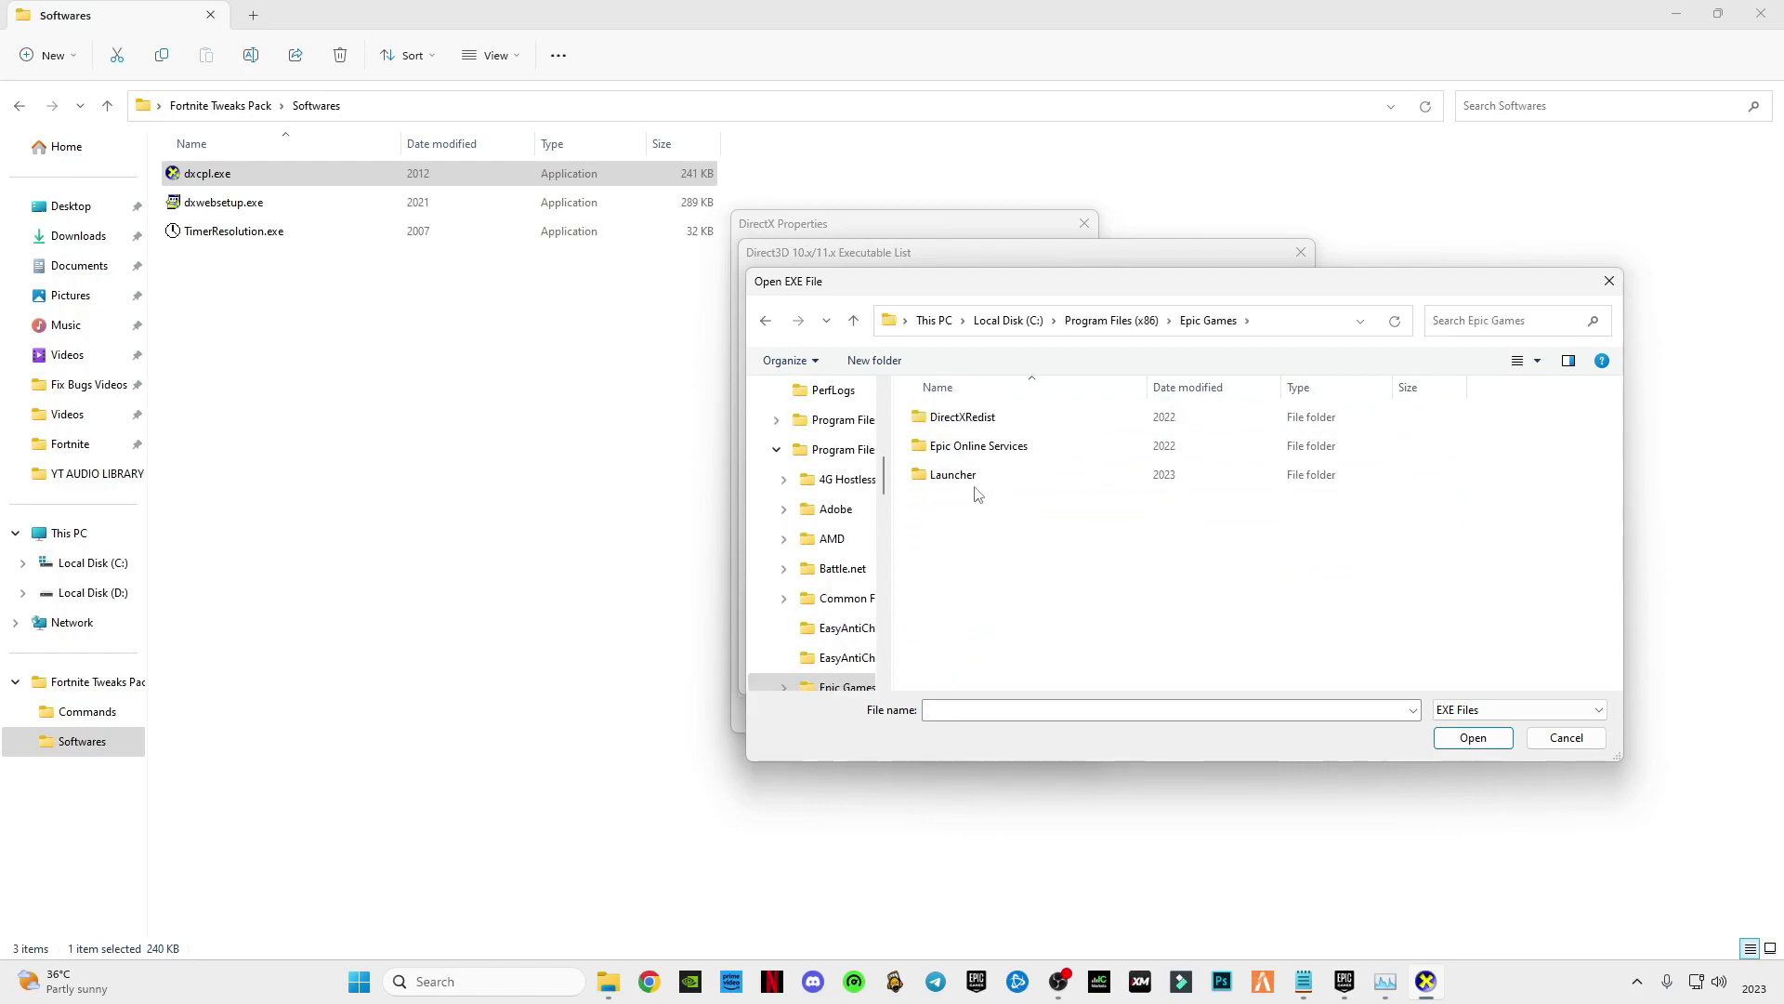
- Add Launcher\Engine\Binaries\Win64\EpicGamesLauncher.exe to the list and apply the DirectX settings
{"action": "double_click", "coordinate": [967, 472]}
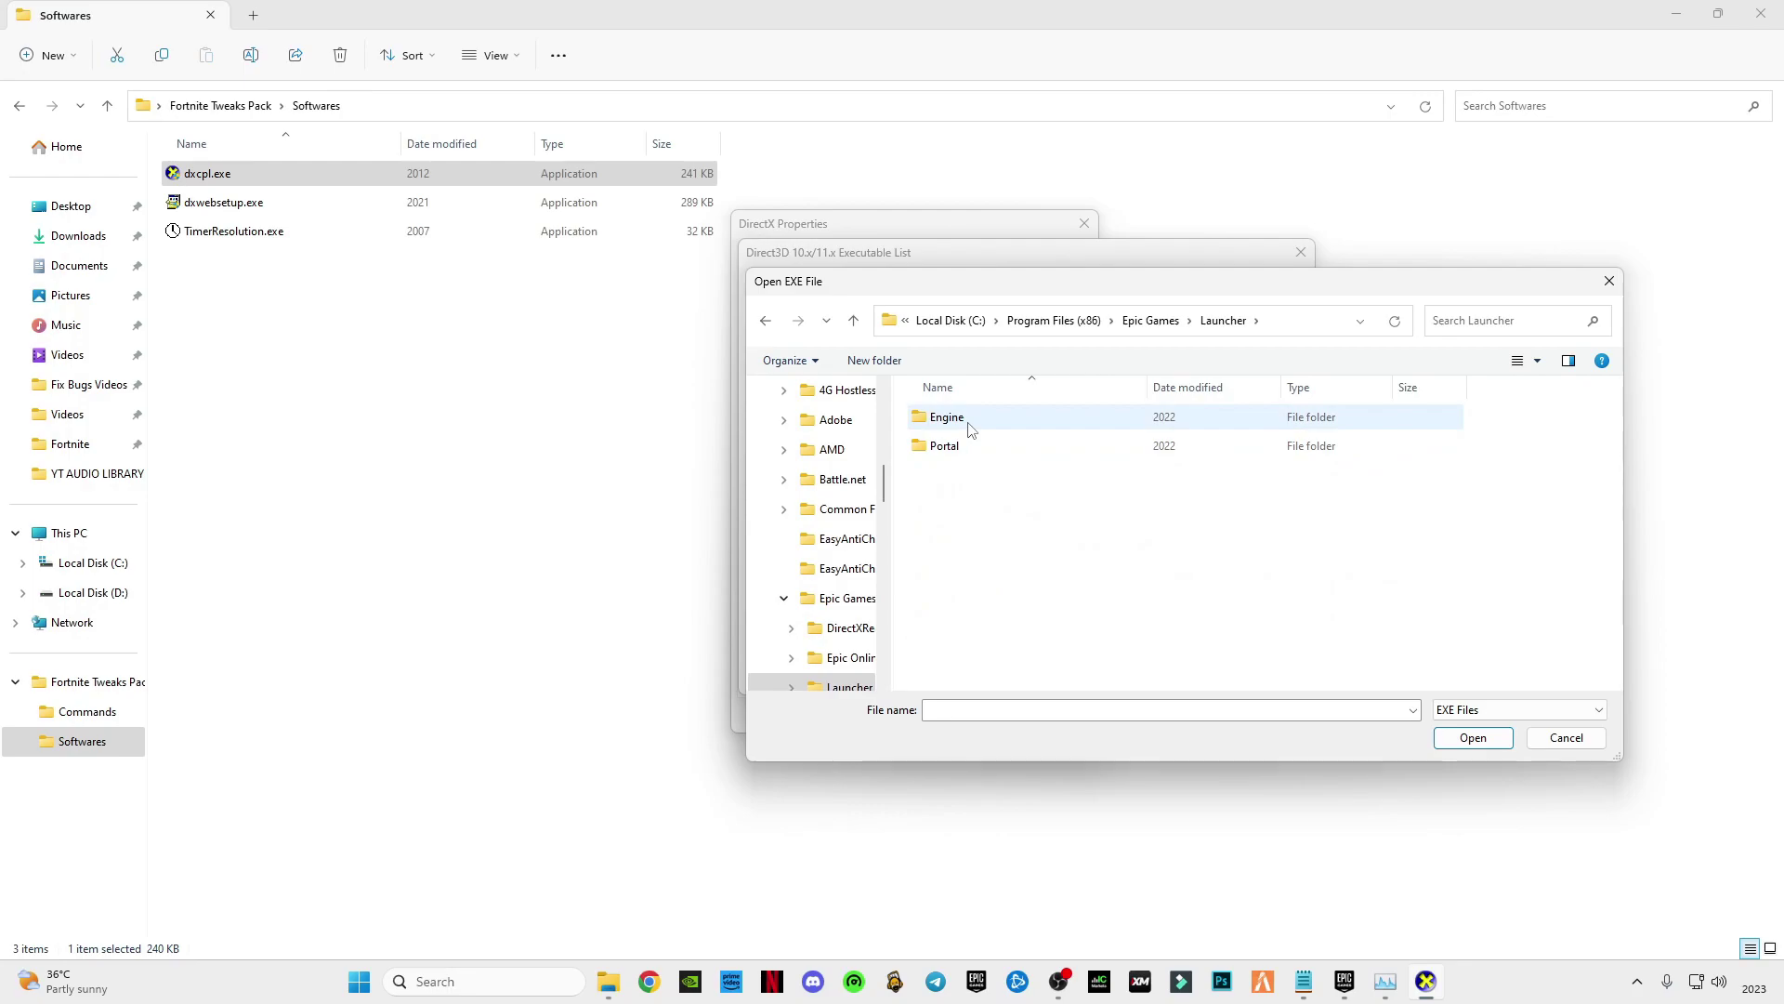
{"action": "double_click", "coordinate": [971, 425]}
{"action": "double_click", "coordinate": [972, 424]}
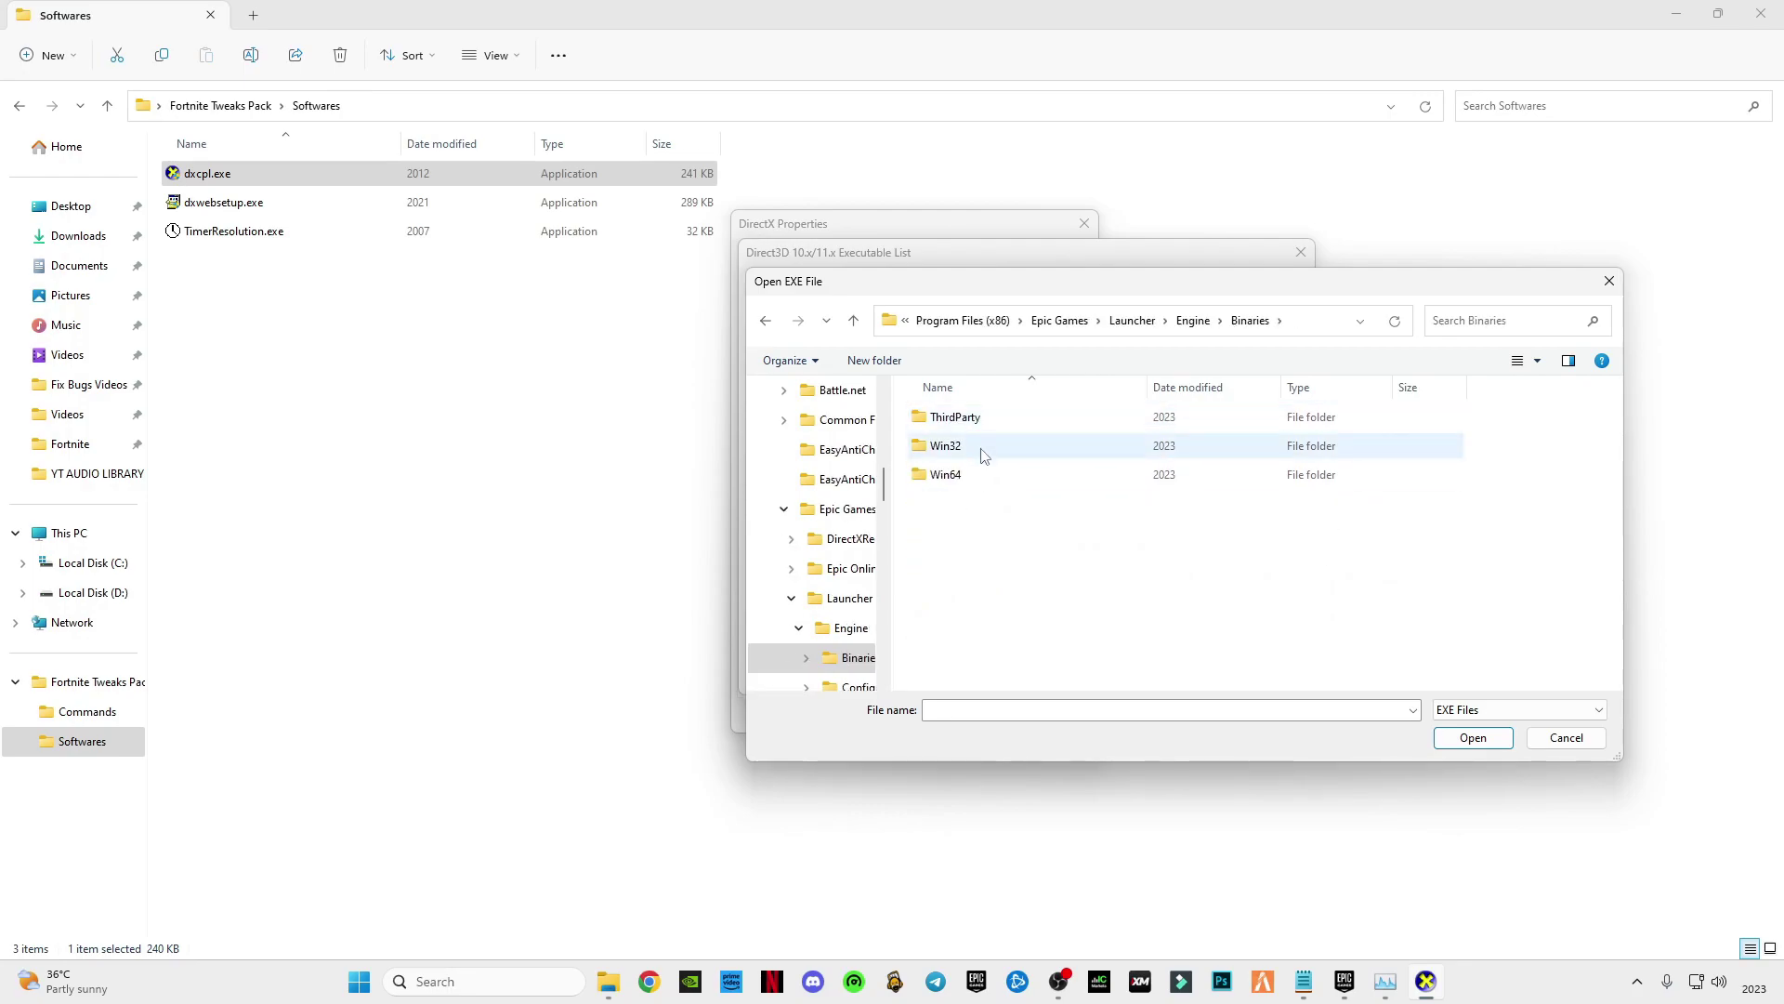
{"action": "double_click", "coordinate": [981, 472]}
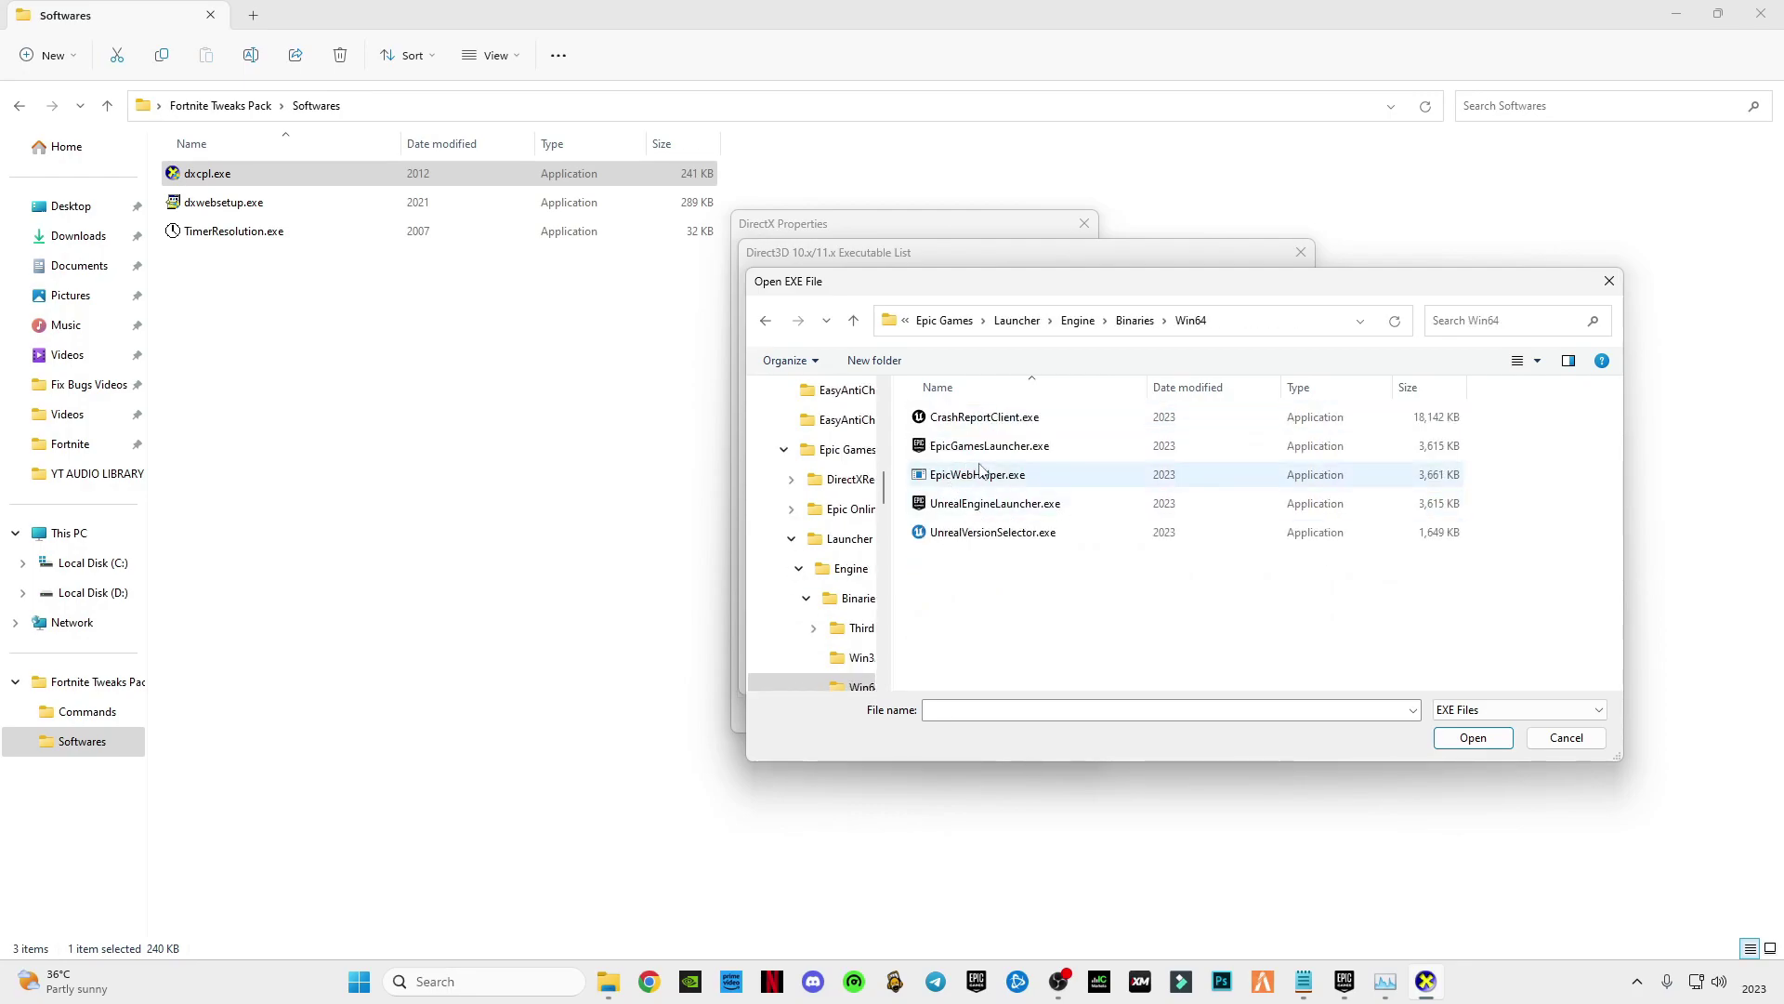
{"action": "left_click", "coordinate": [974, 447]}
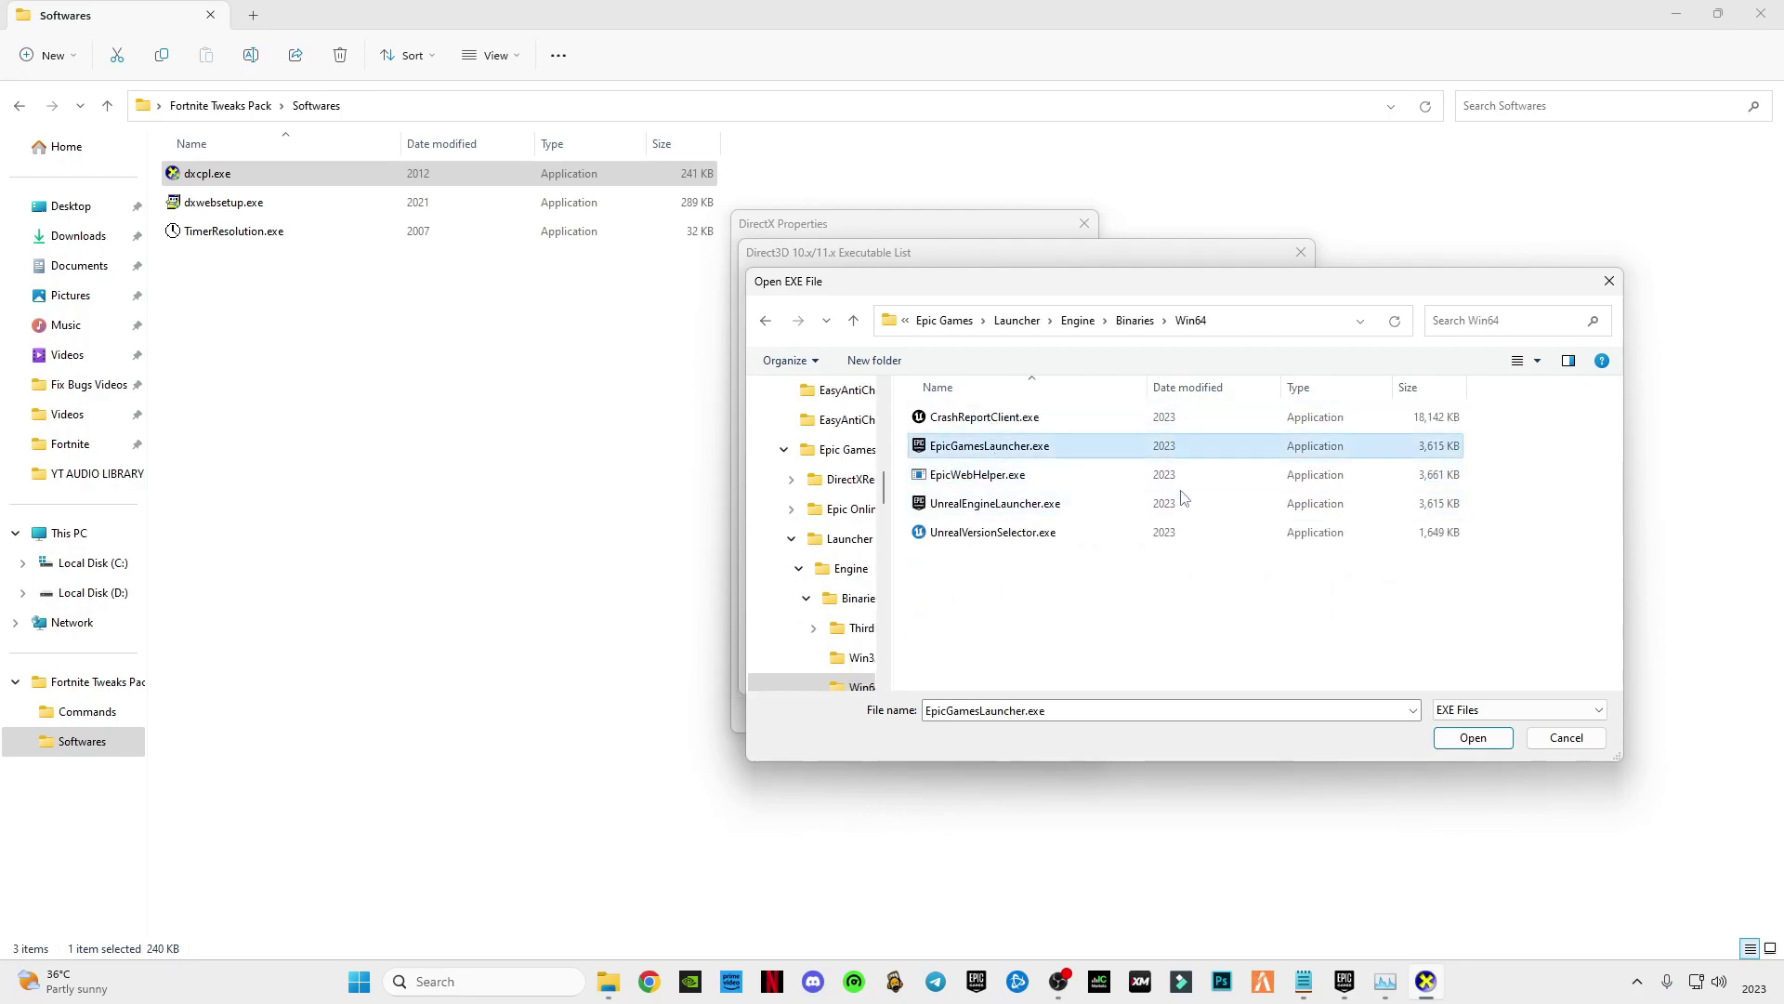
{"action": "left_click", "coordinate": [1478, 744]}
{"action": "left_click", "coordinate": [1198, 676]}
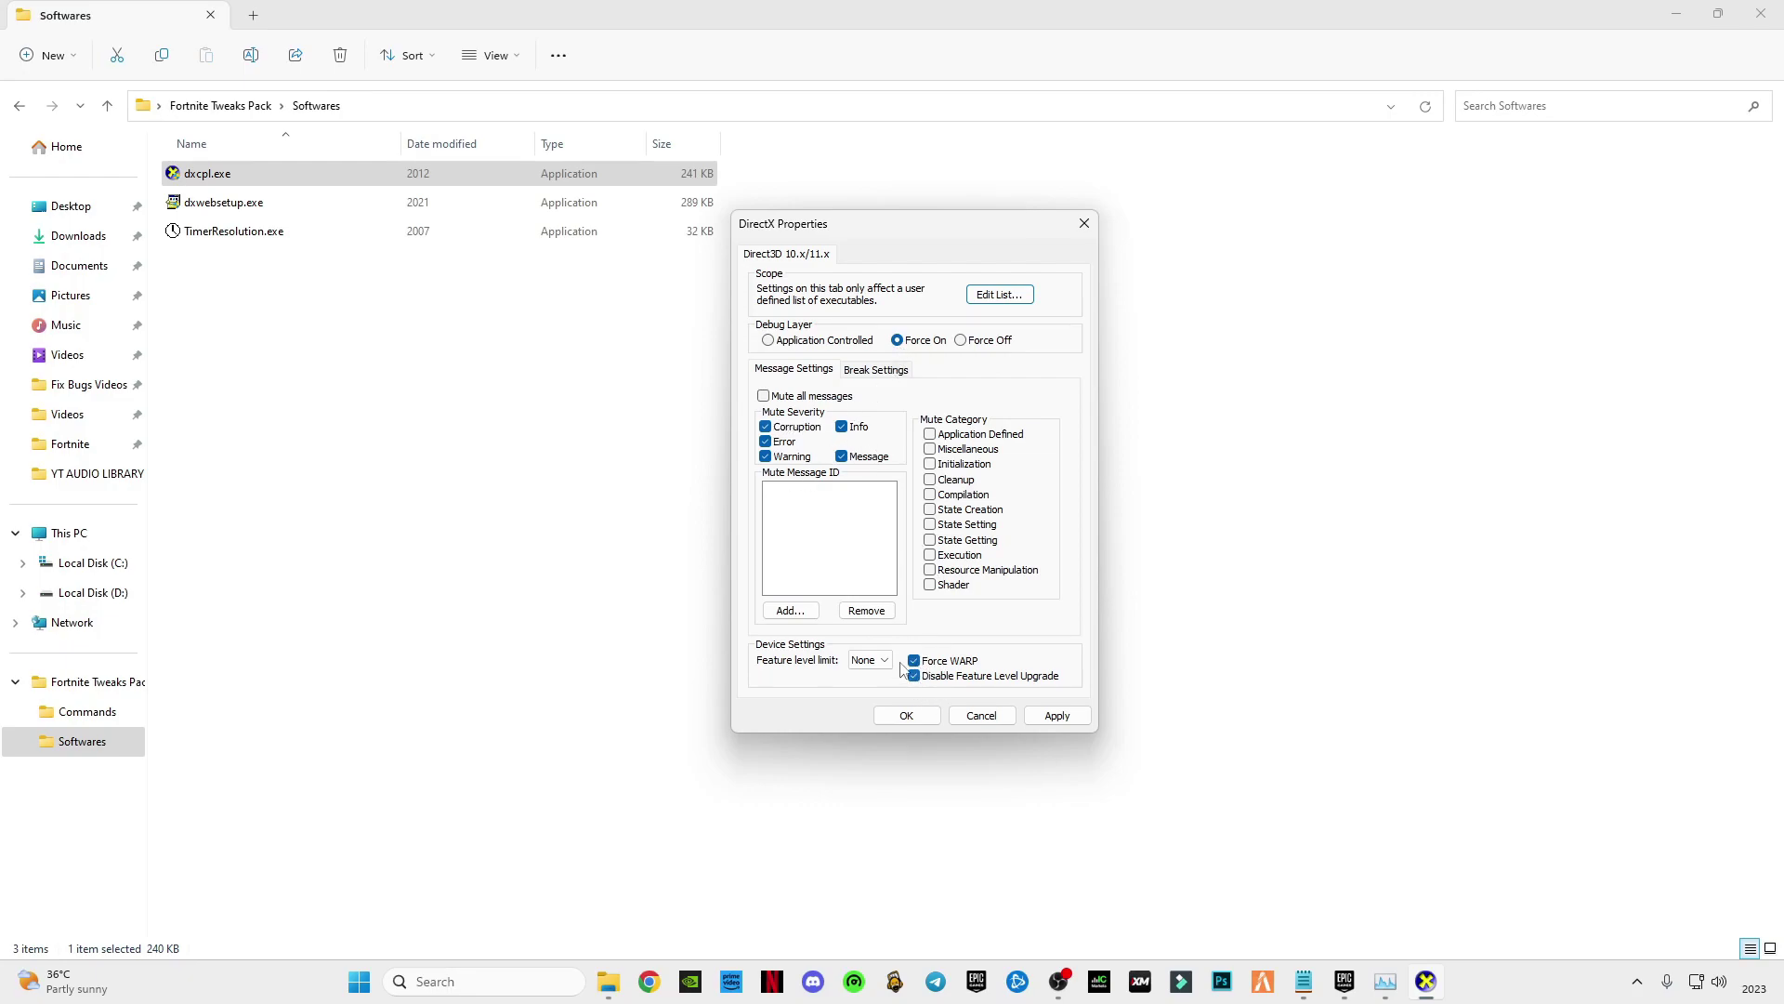
{"action": "left_click", "coordinate": [1057, 716]}
- Confirm DirectX Properties, then run dxwebsetup.exe without the Bing Bar until it finishes
{"action": "left_click", "coordinate": [909, 717]}
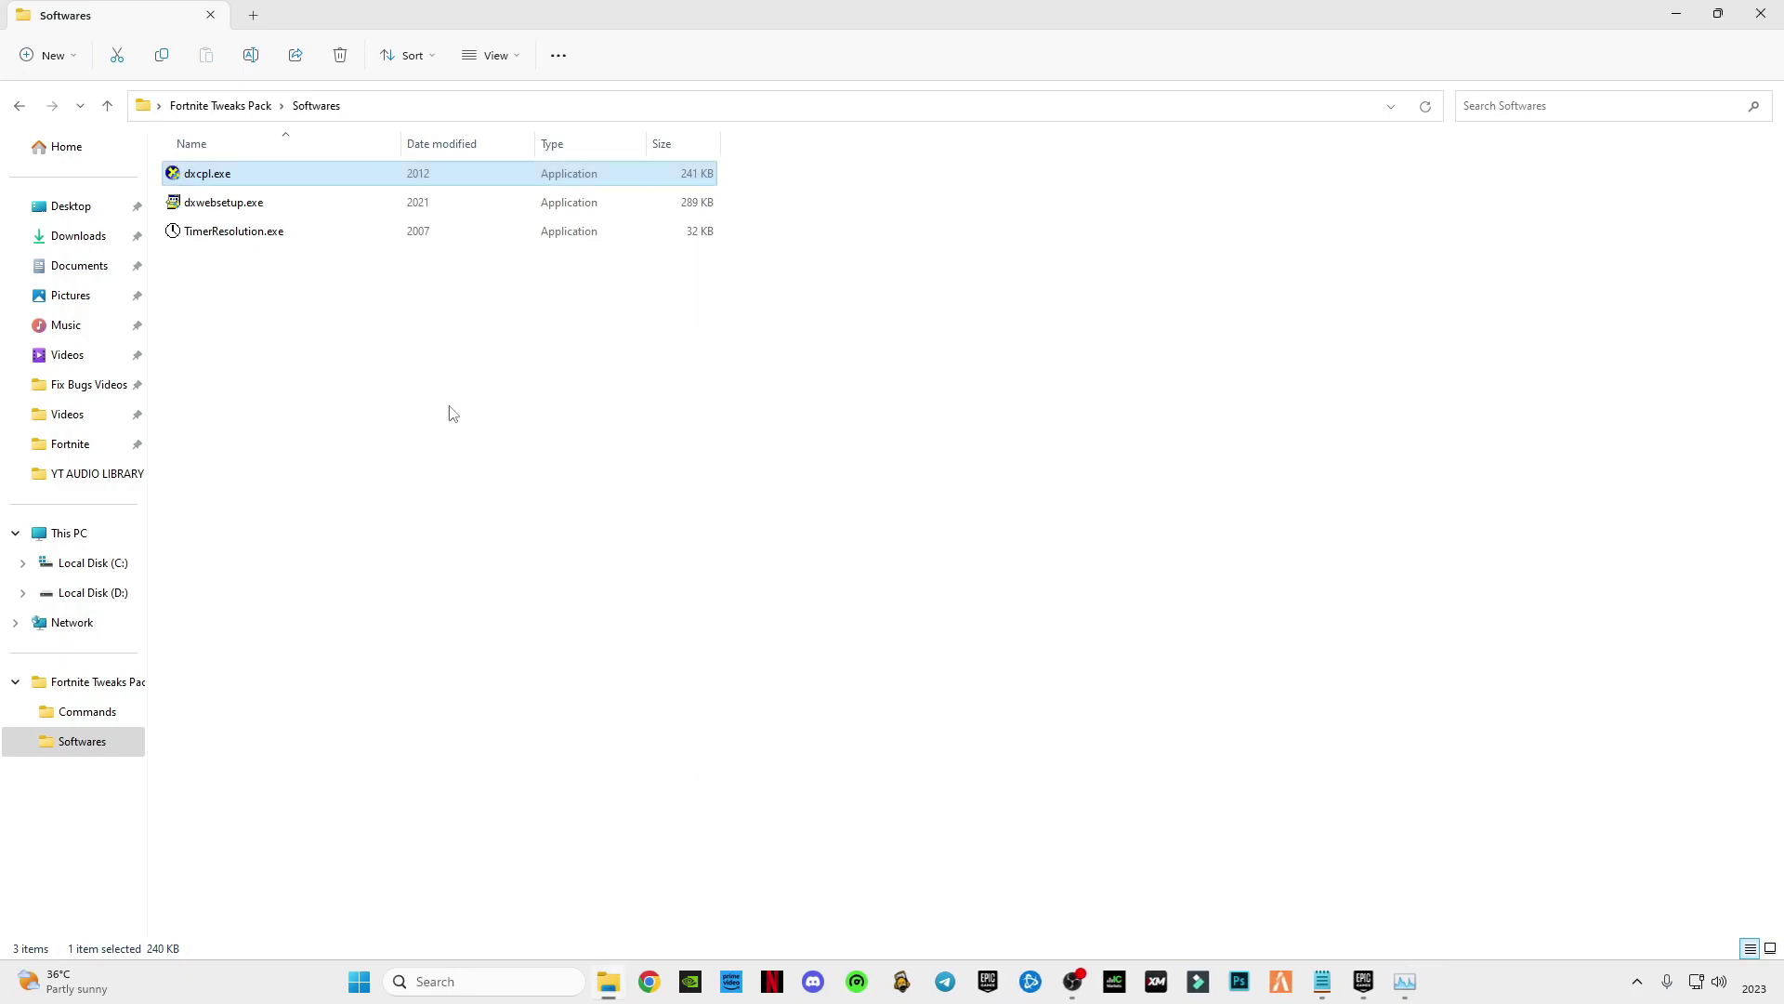
{"action": "left_click", "coordinate": [252, 206]}
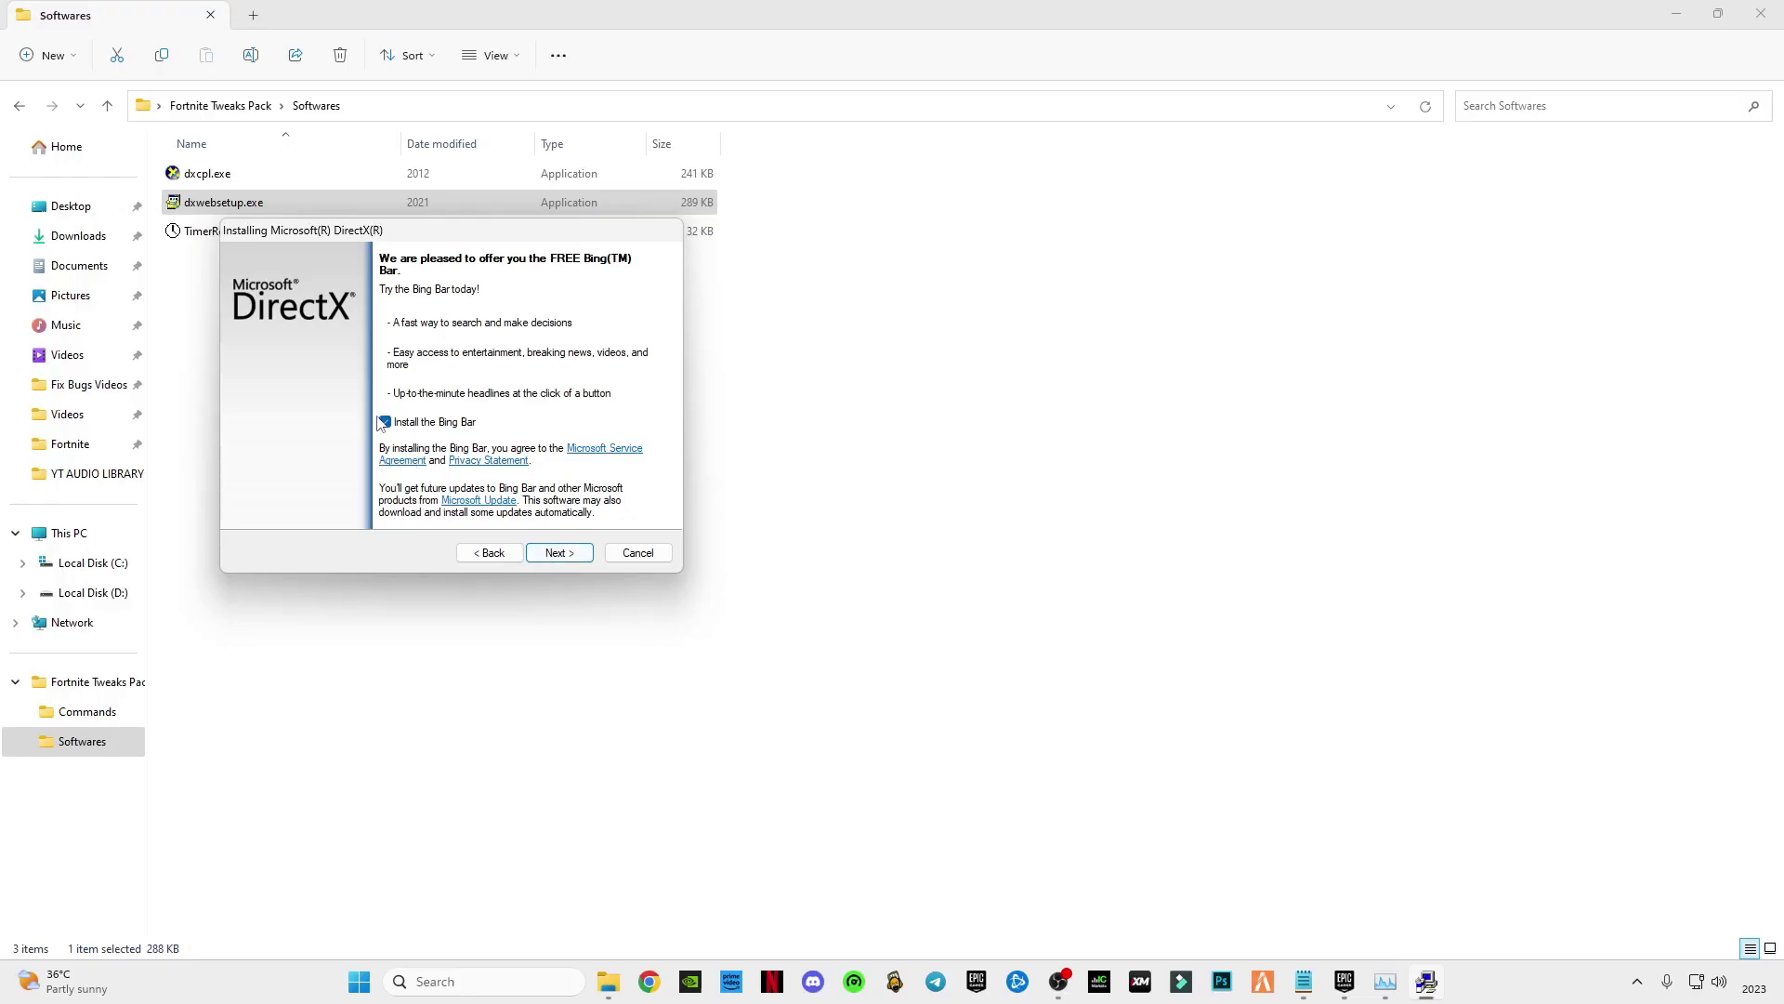
{"action": "left_click", "coordinate": [385, 421]}
{"action": "left_click", "coordinate": [572, 555]}
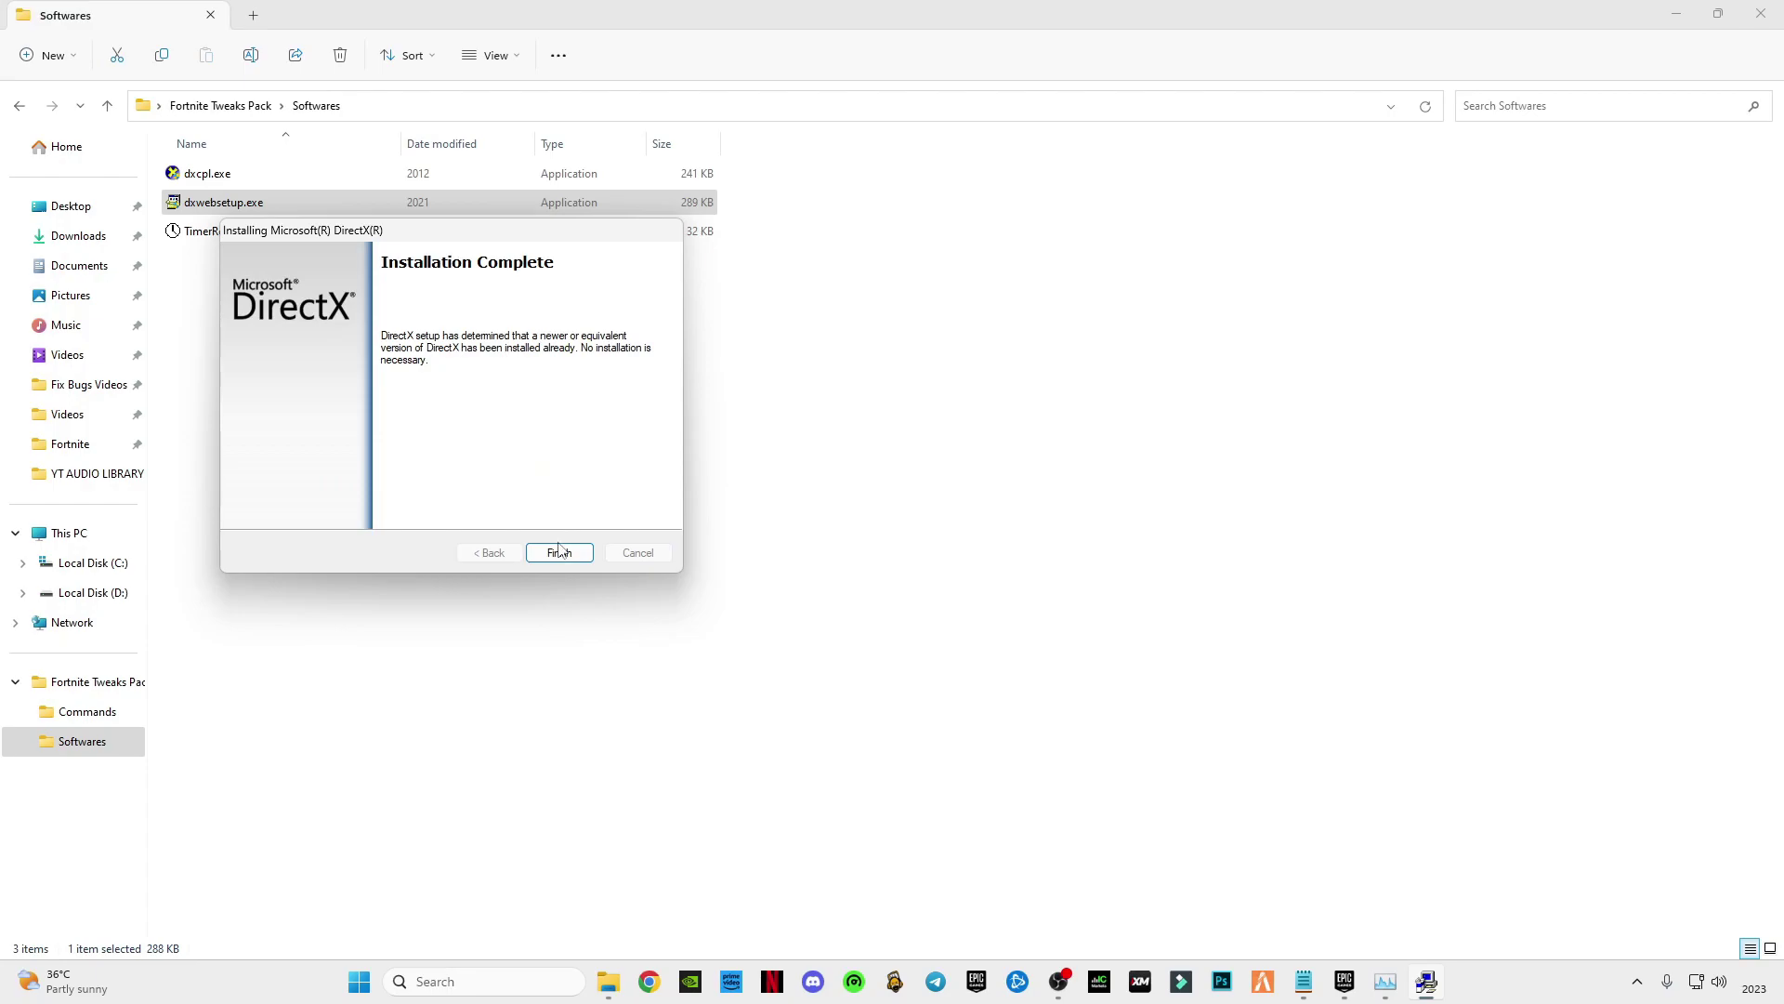
{"action": "left_click", "coordinate": [559, 552]}
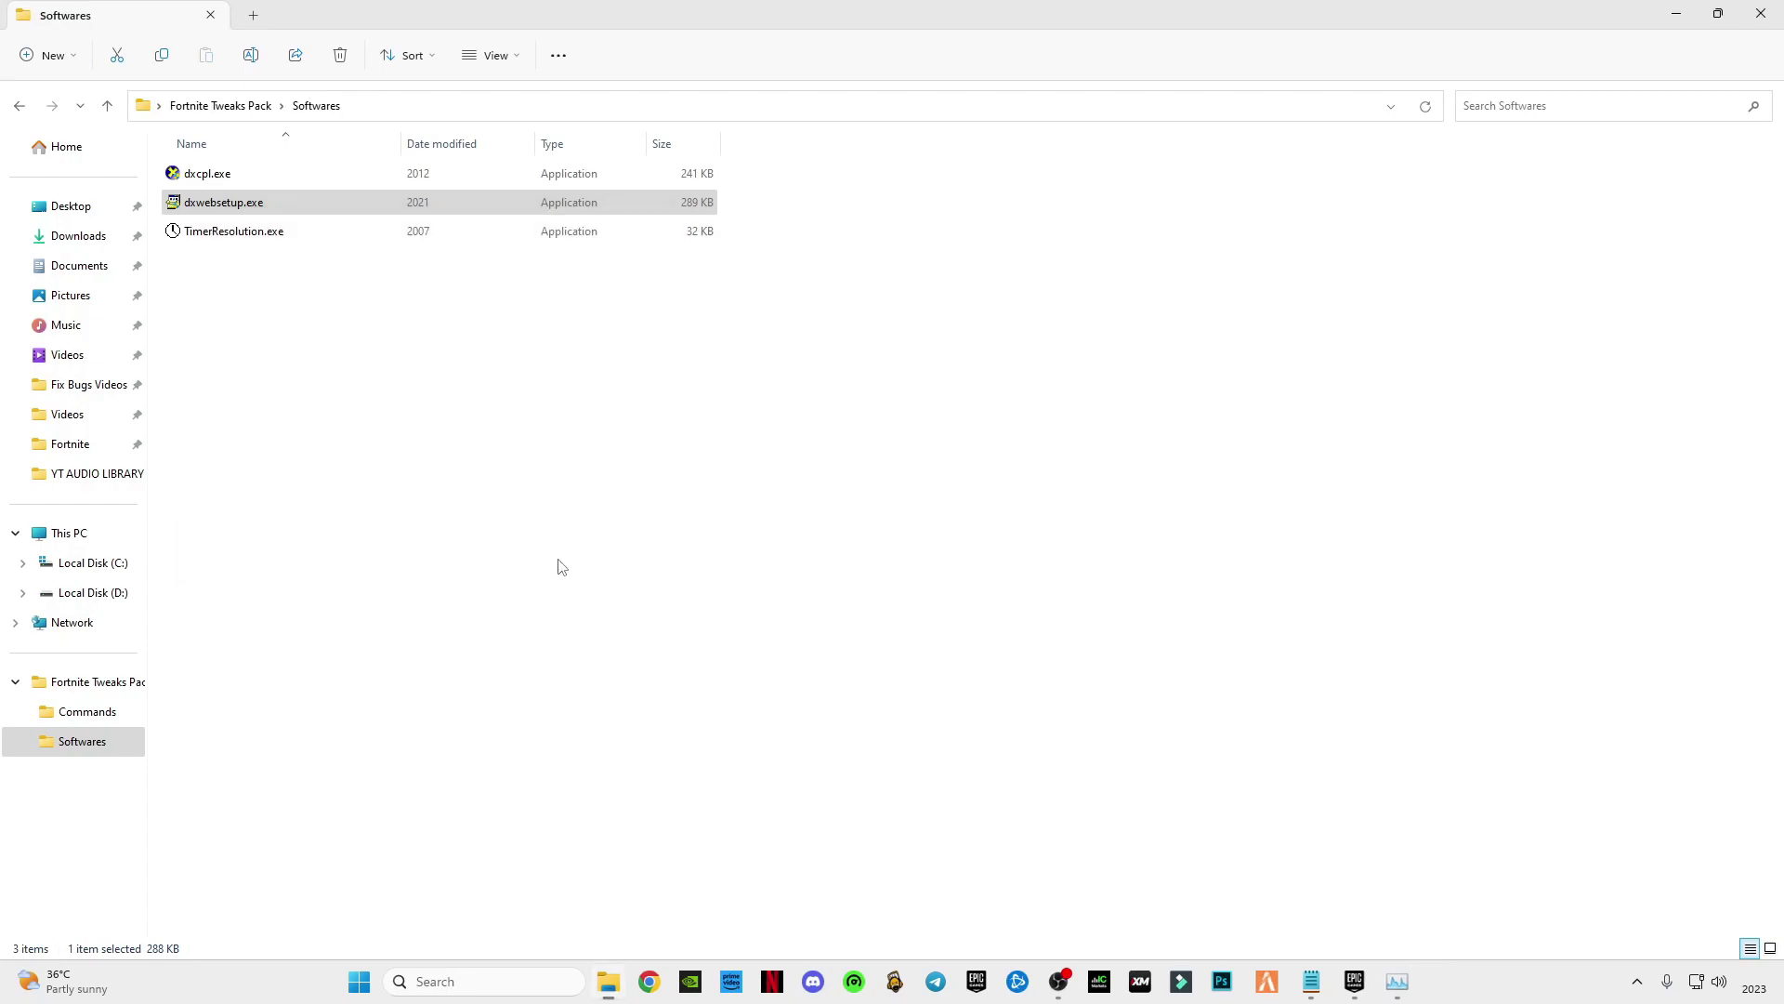
- Launch TimerResolution.exe and set the timer resolution to its 0.500 ms maximum
{"action": "double_click", "coordinate": [218, 238]}
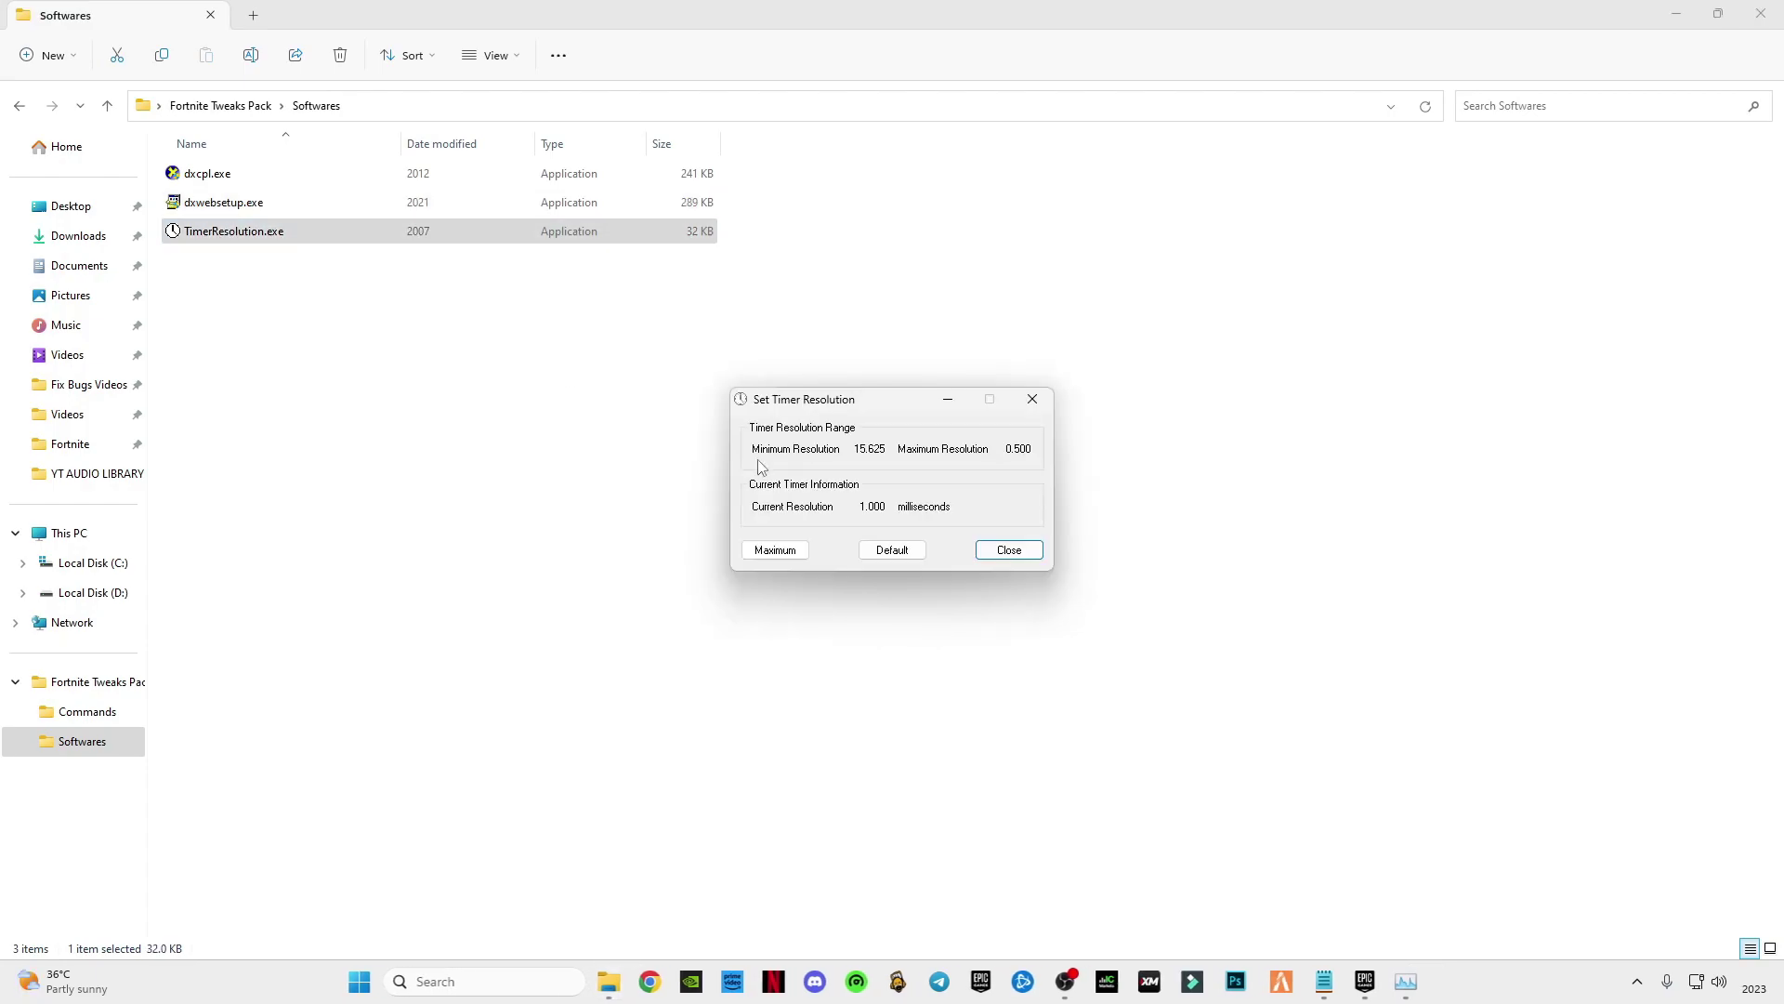
{"action": "left_click", "coordinate": [776, 550]}
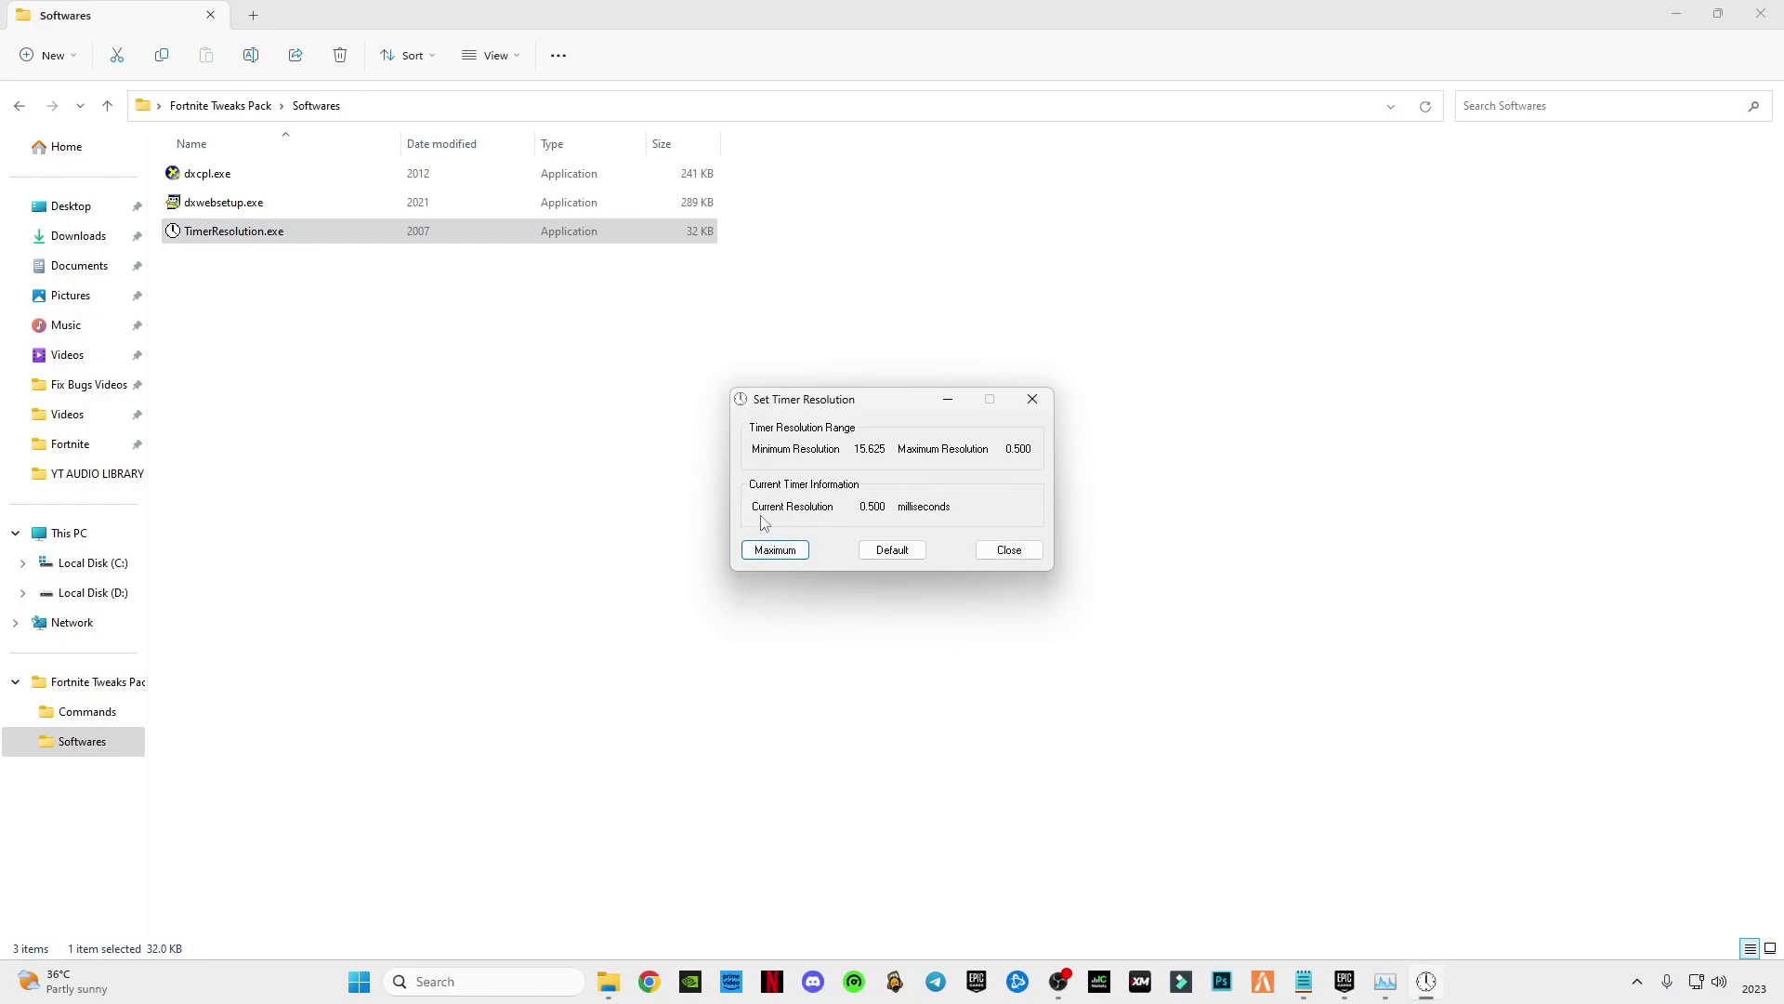
{"action": "left_click_drag", "start_coordinate": [856, 507], "coordinate": [892, 507]}
{"action": "left_click", "coordinate": [949, 400]}
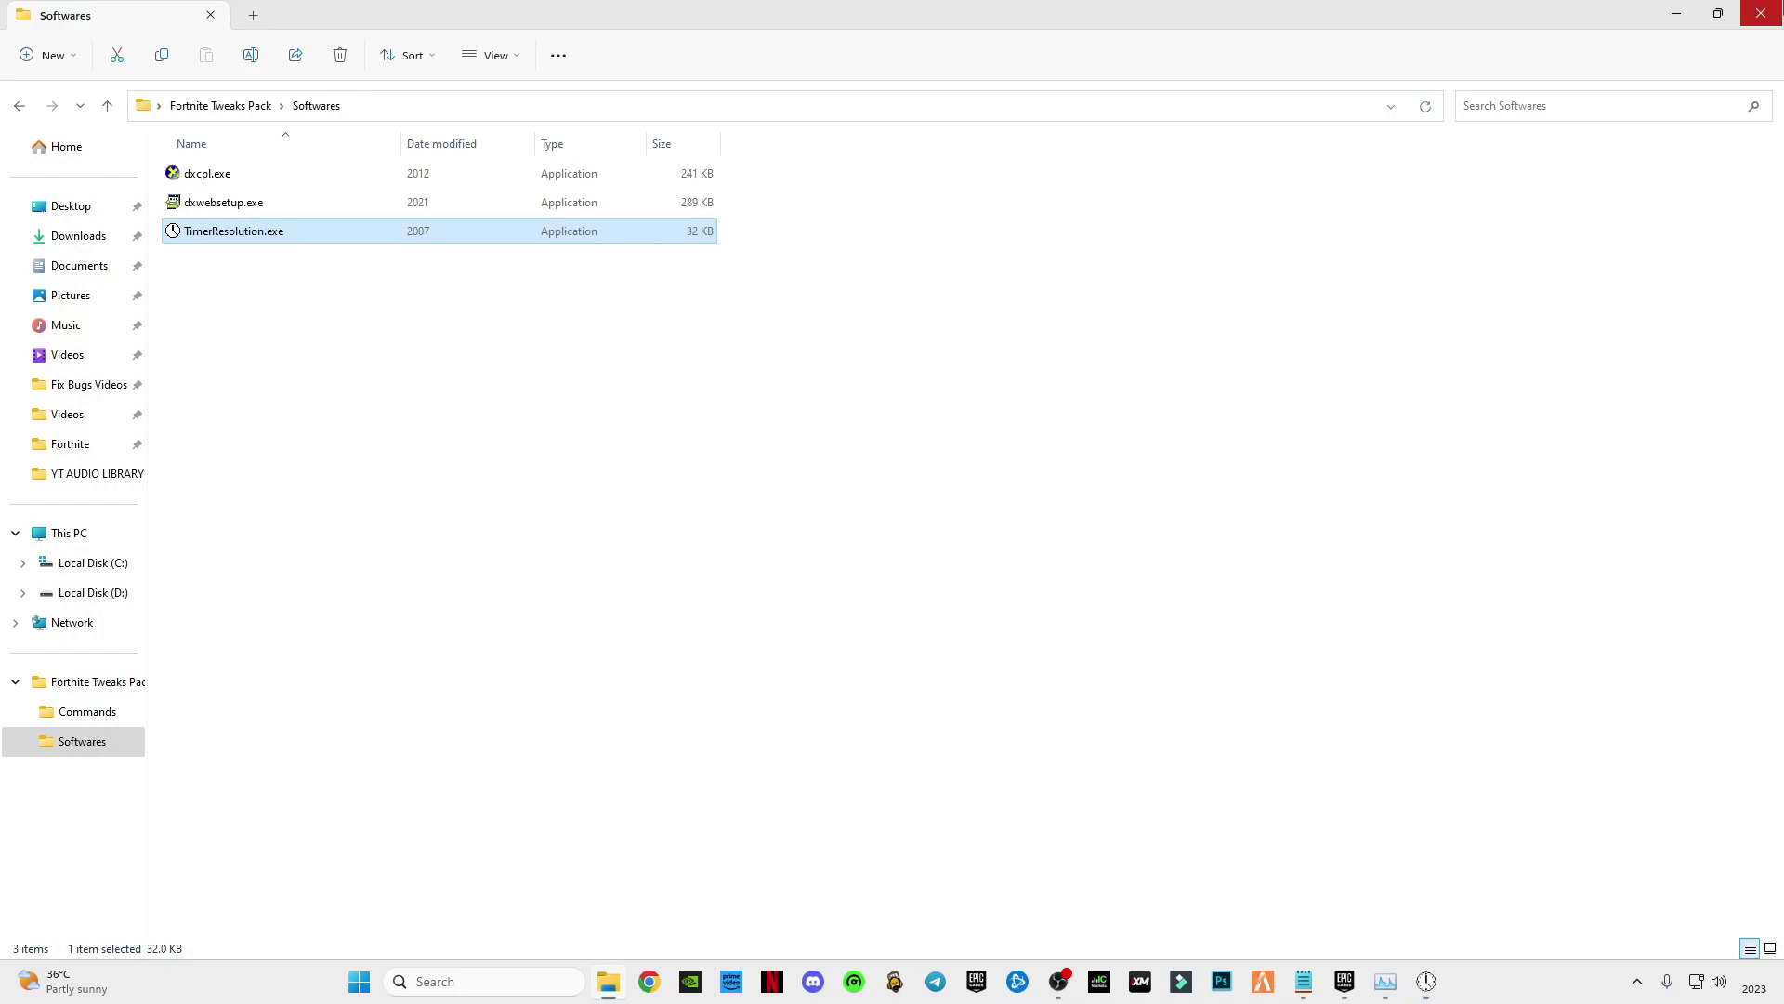
- Restore TimerResolution, compare current and maximum values, and reapply the 0.500 ms maximum
{"action": "mouse_move", "coordinate": [1427, 981]}
{"action": "left_click", "coordinate": [1357, 878]}
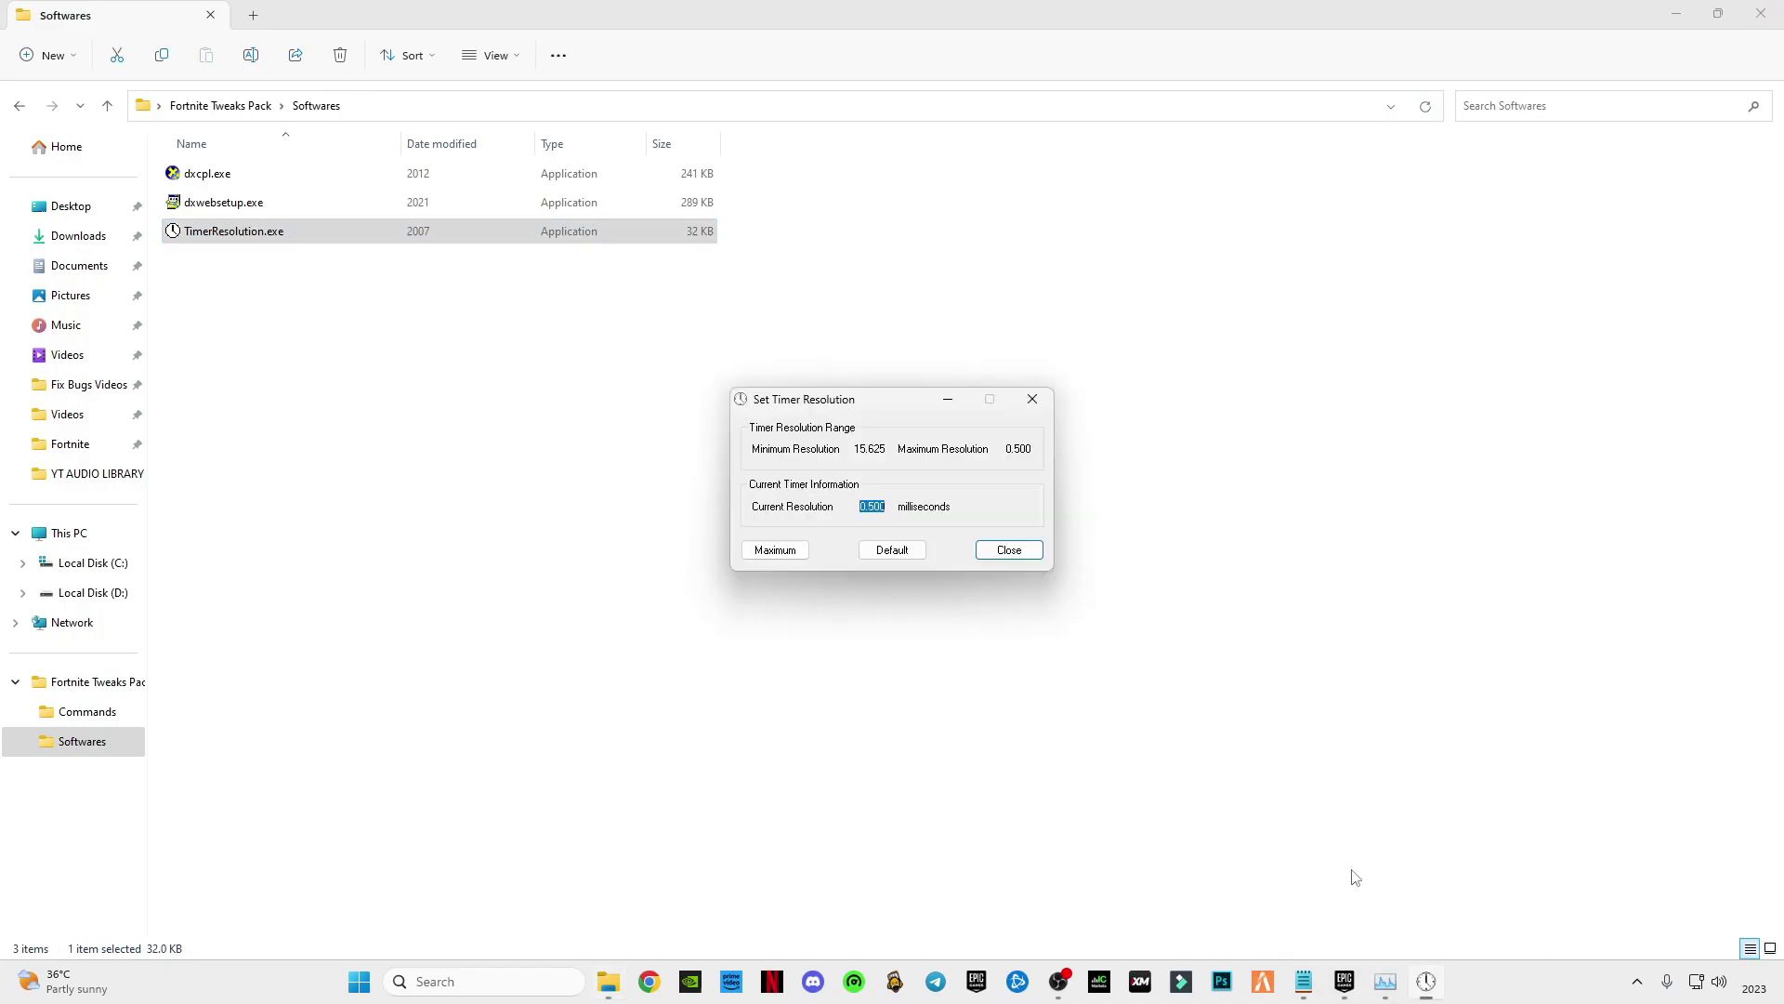
{"action": "left_click", "coordinate": [884, 508]}
{"action": "left_click_drag", "start_coordinate": [883, 507], "coordinate": [870, 509]}
{"action": "left_click_drag", "start_coordinate": [1005, 450], "coordinate": [1037, 454]}
{"action": "left_click", "coordinate": [1003, 450]}
{"action": "left_click", "coordinate": [776, 551]}
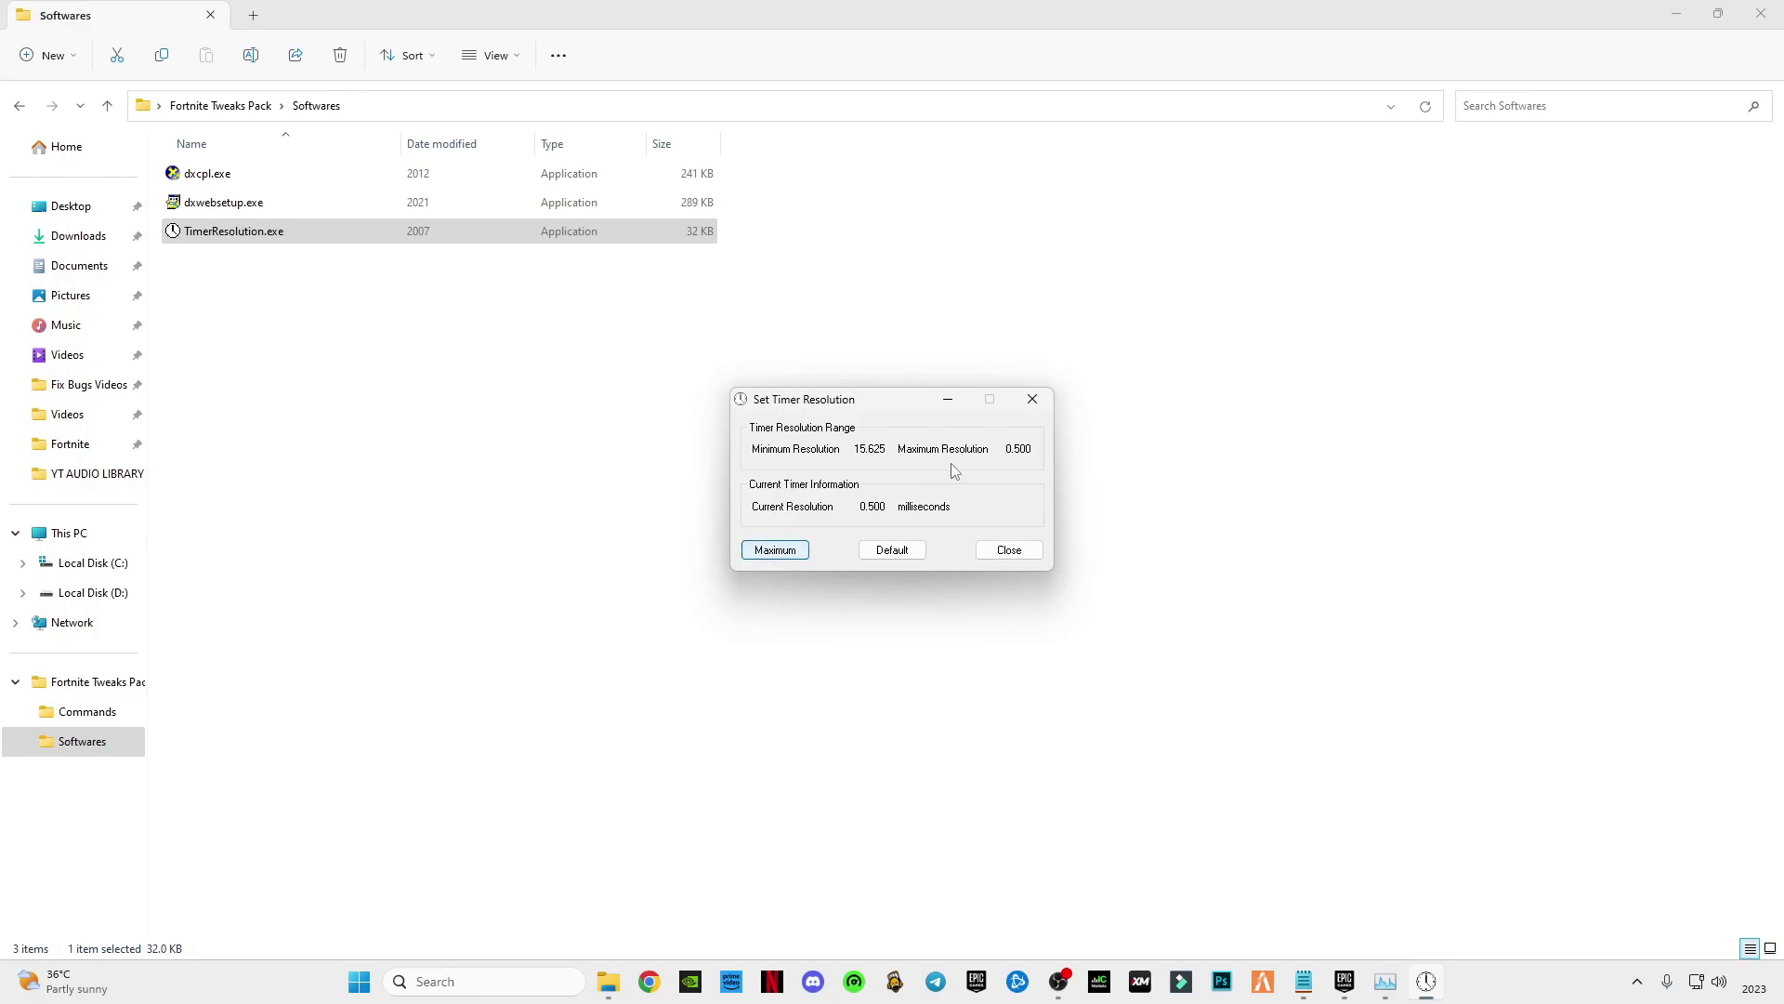
- Put away the TimerResolution window, keeping 0.500 ms applied, and reveal the bare desktop
{"action": "left_click", "coordinate": [948, 400]}
{"action": "key", "text": "super+d"}
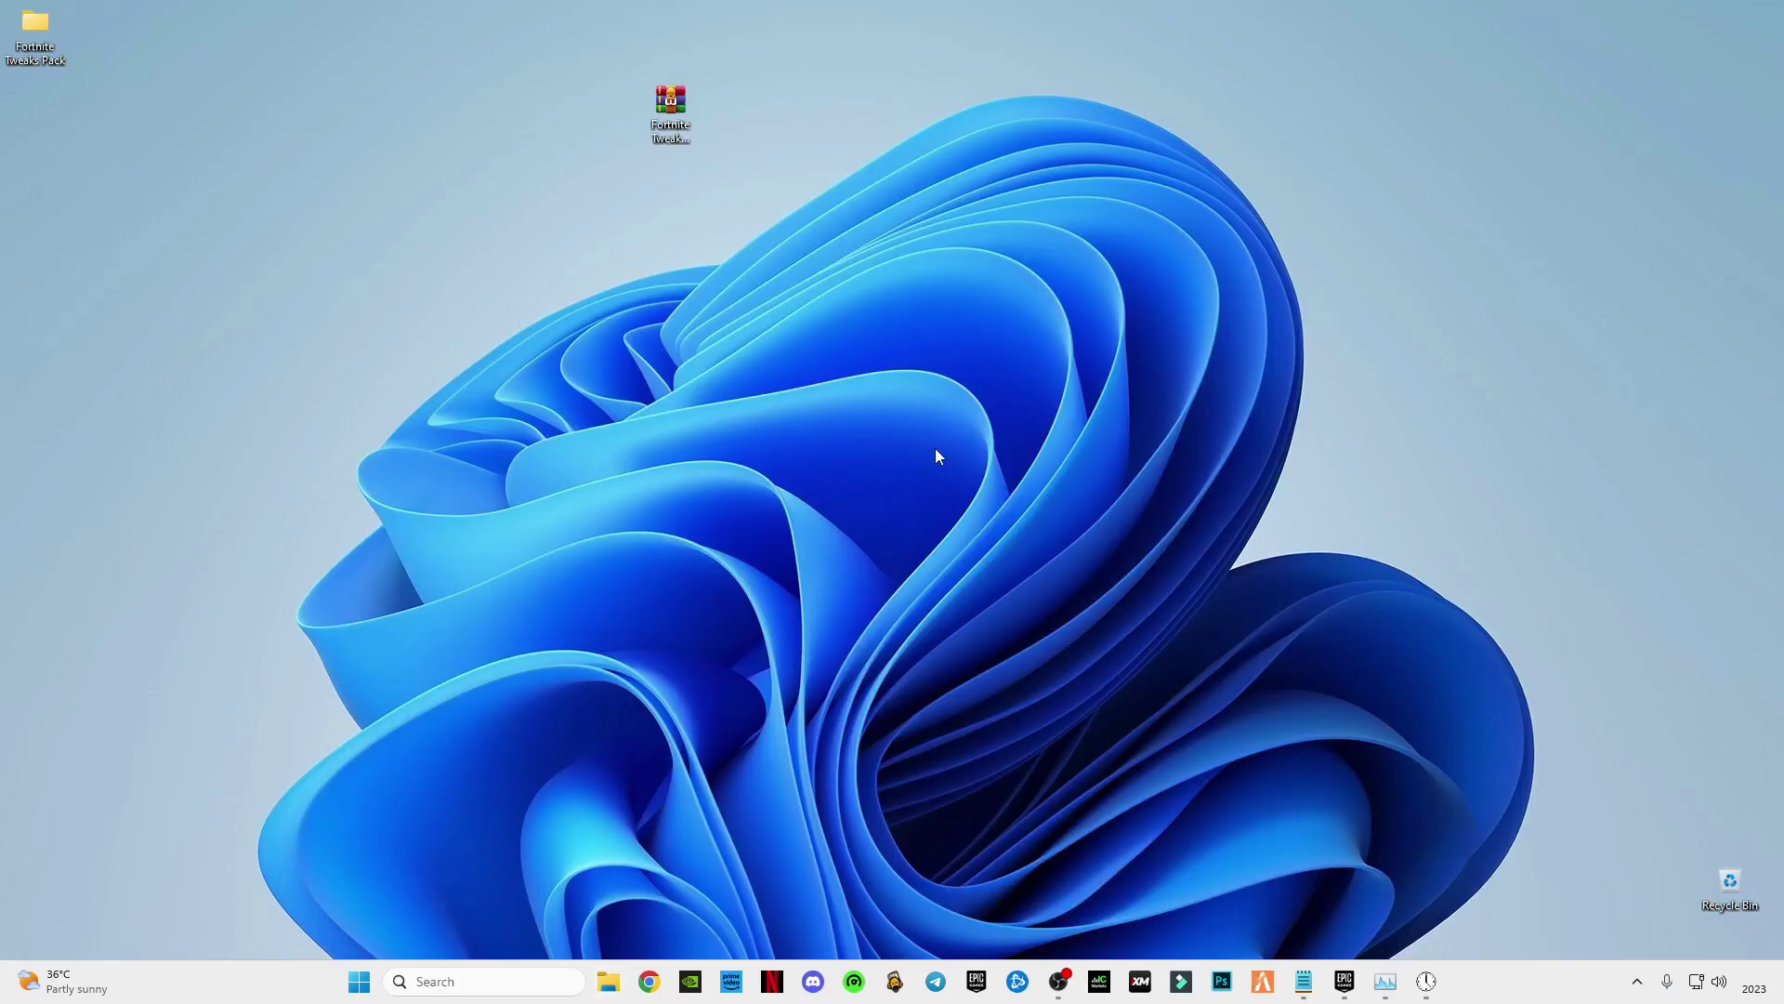